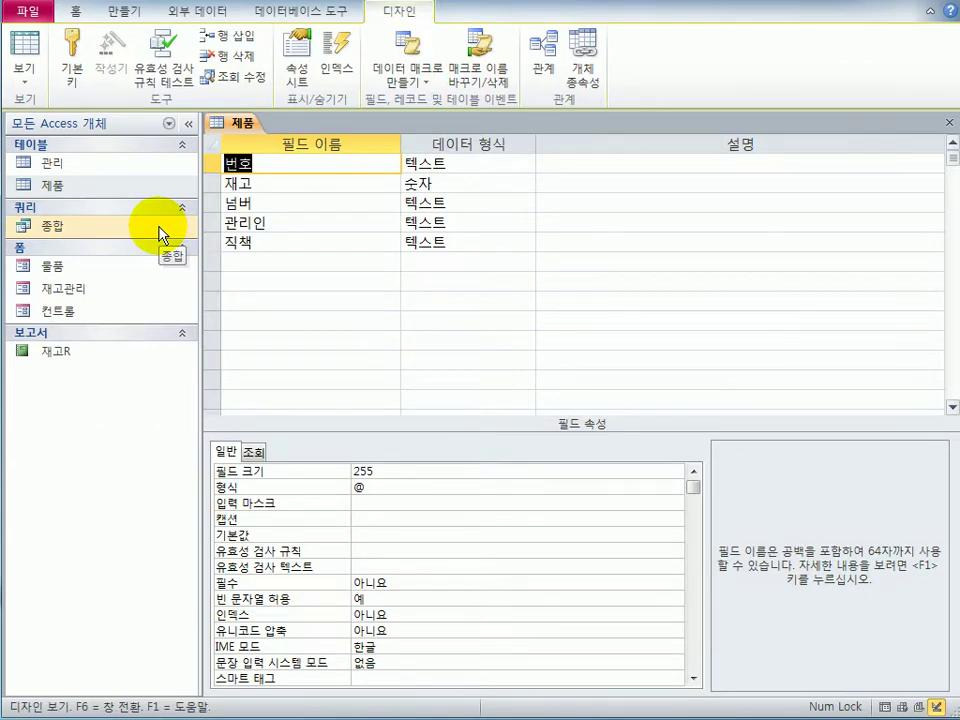
Make 번호 the primary key of the 제품 table
click(202, 163)
click(207, 163)
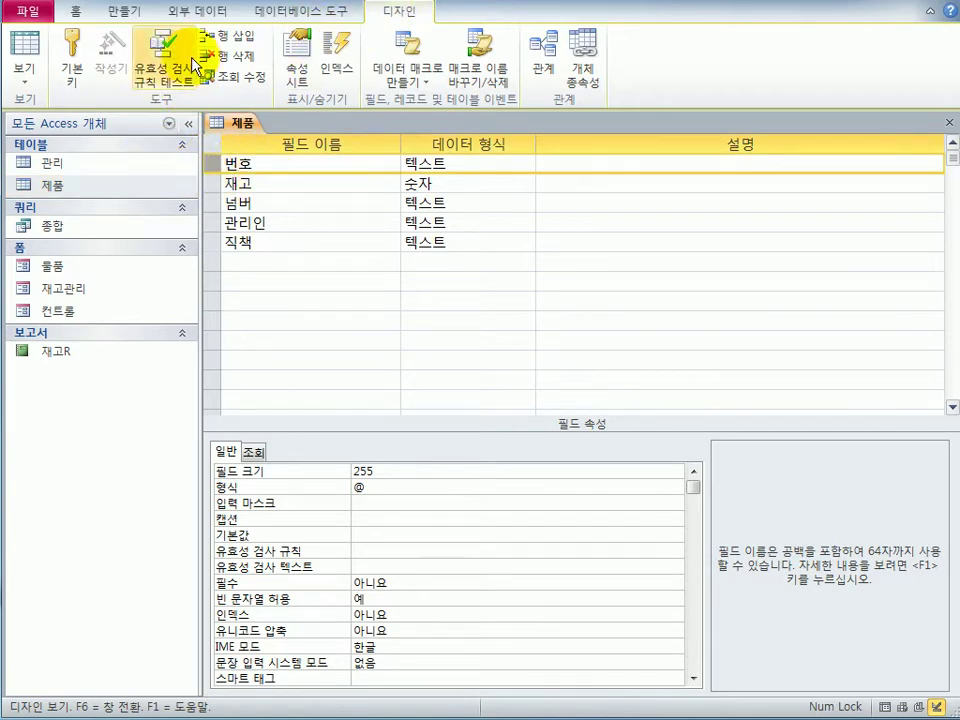
click(86, 71)
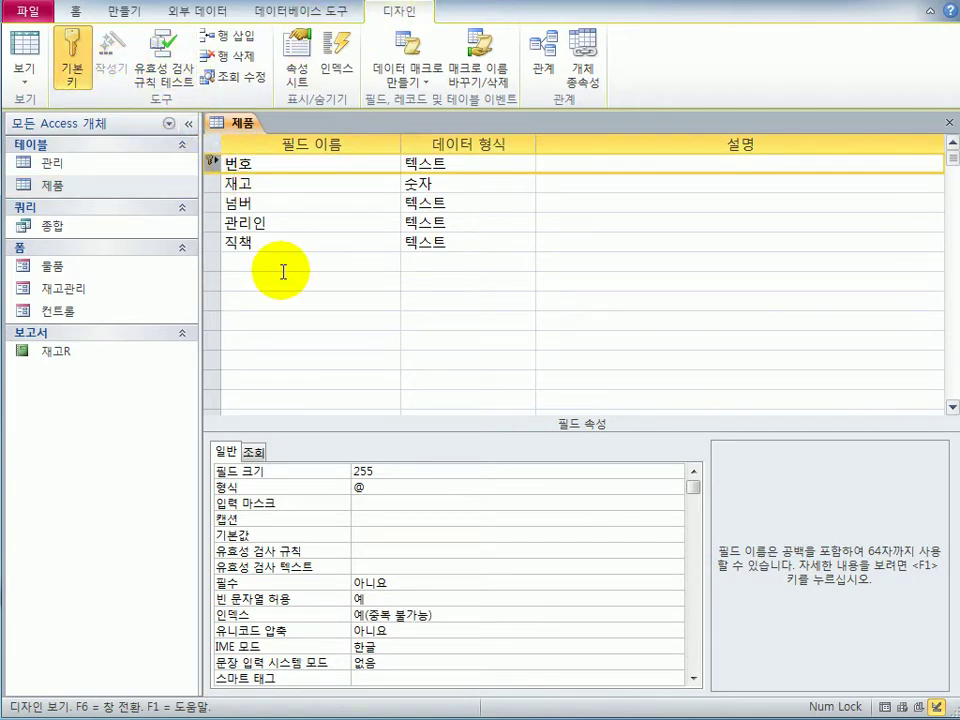
Set the 재고 field's default value to 1
click(275, 186)
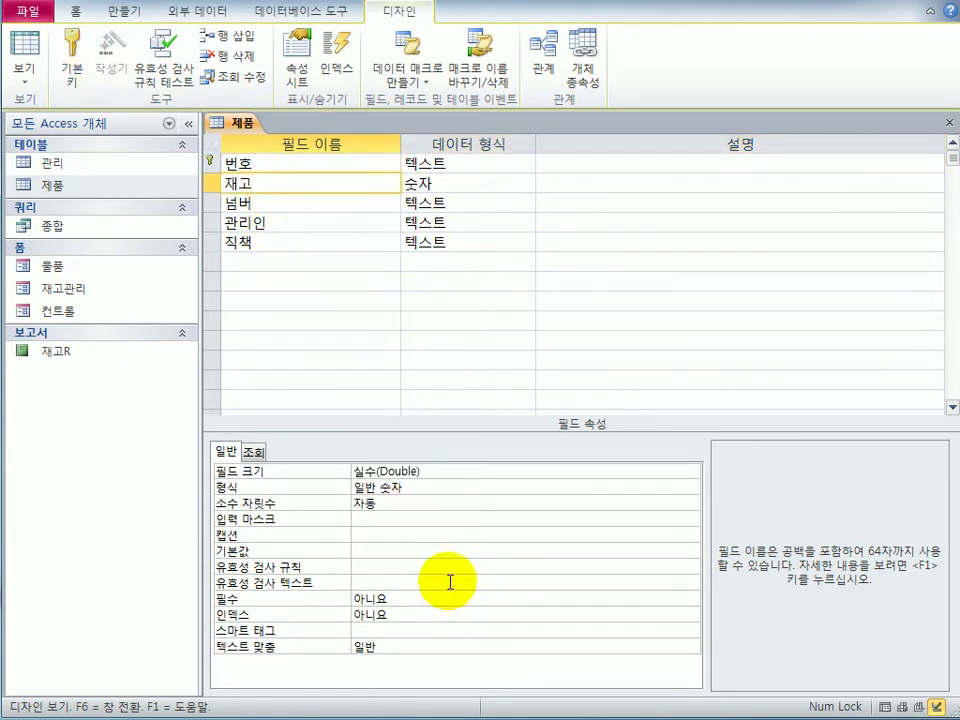
click(404, 551)
text(1)
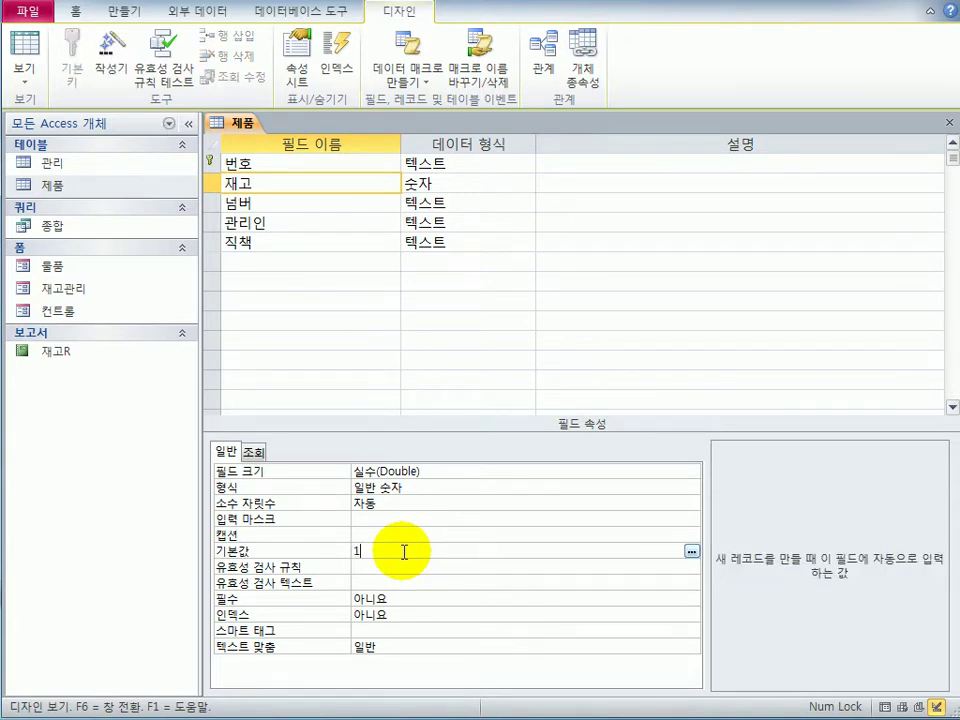
click(287, 206)
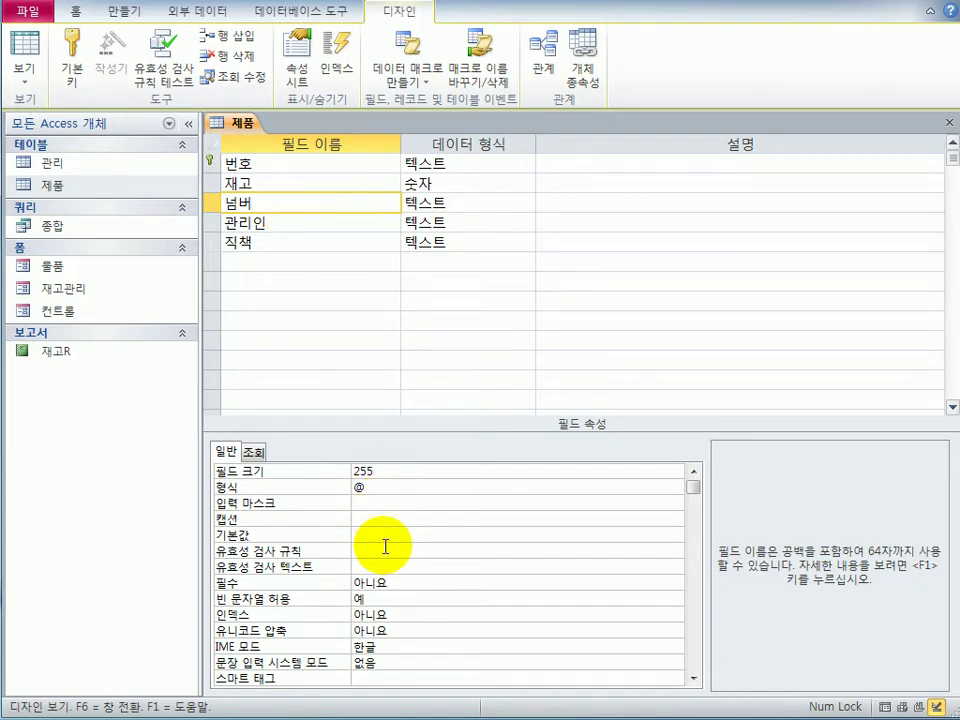
Enter the input mask L00-000;0;# for the 넘버 field
click(371, 505)
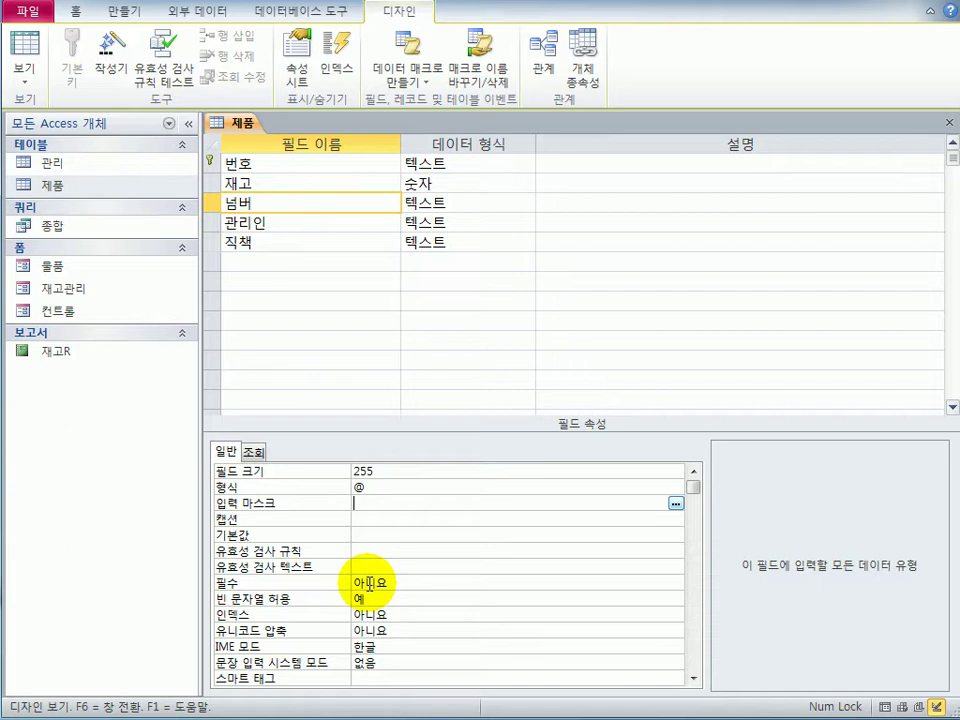
text(ㄴ)
text(00)
text(-)
text(000)
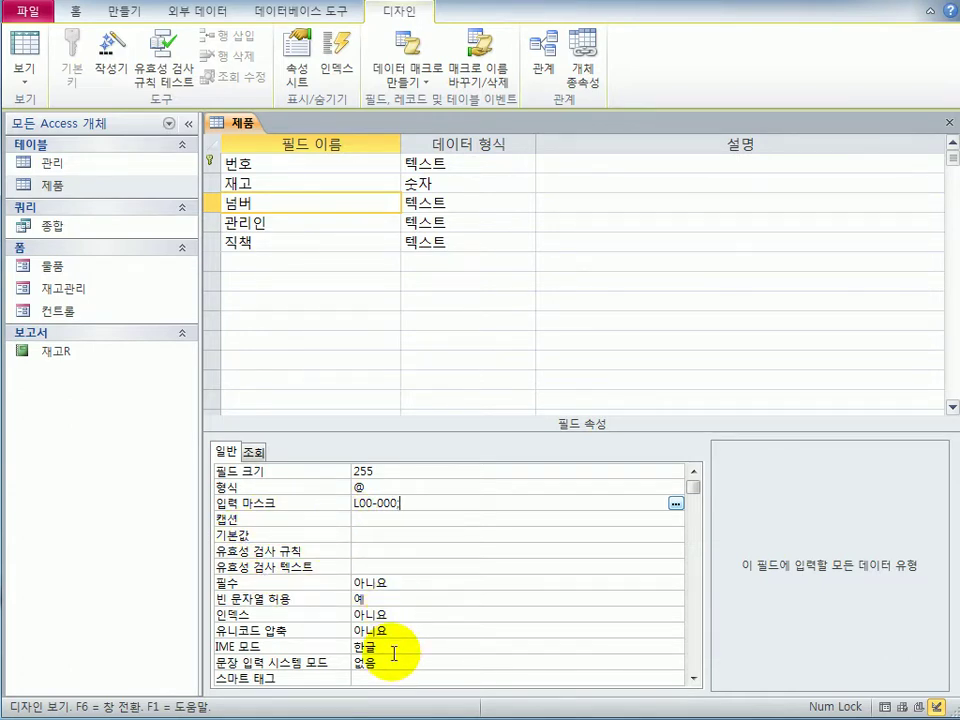
text(;0;)
text(#)
Save and close the 제품 table design, then open the 관리 table in Design view
click(949, 128)
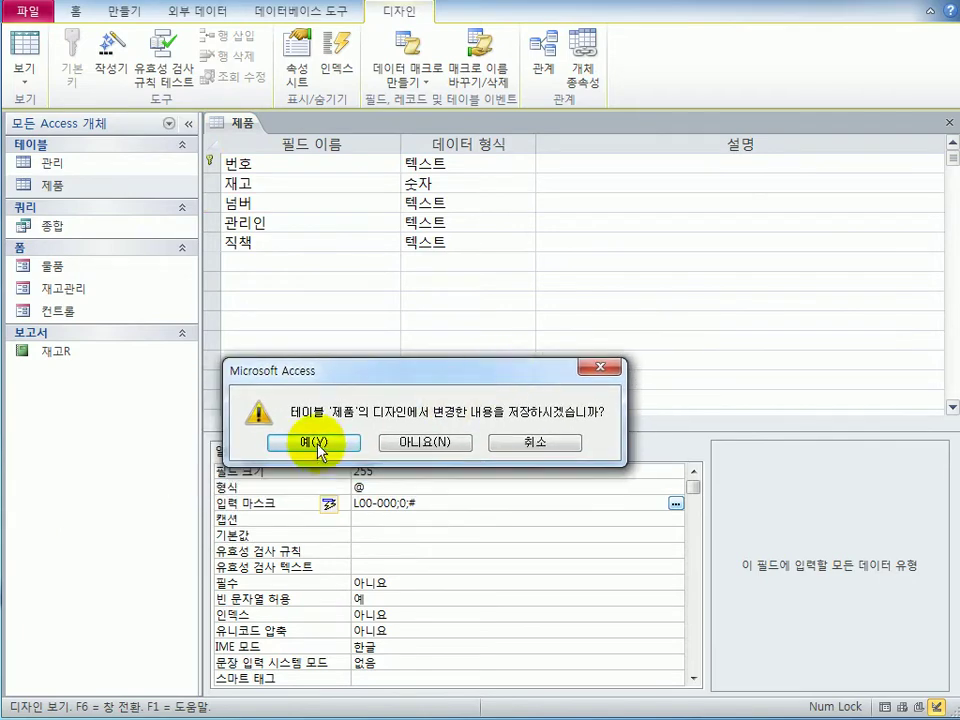
click(316, 445)
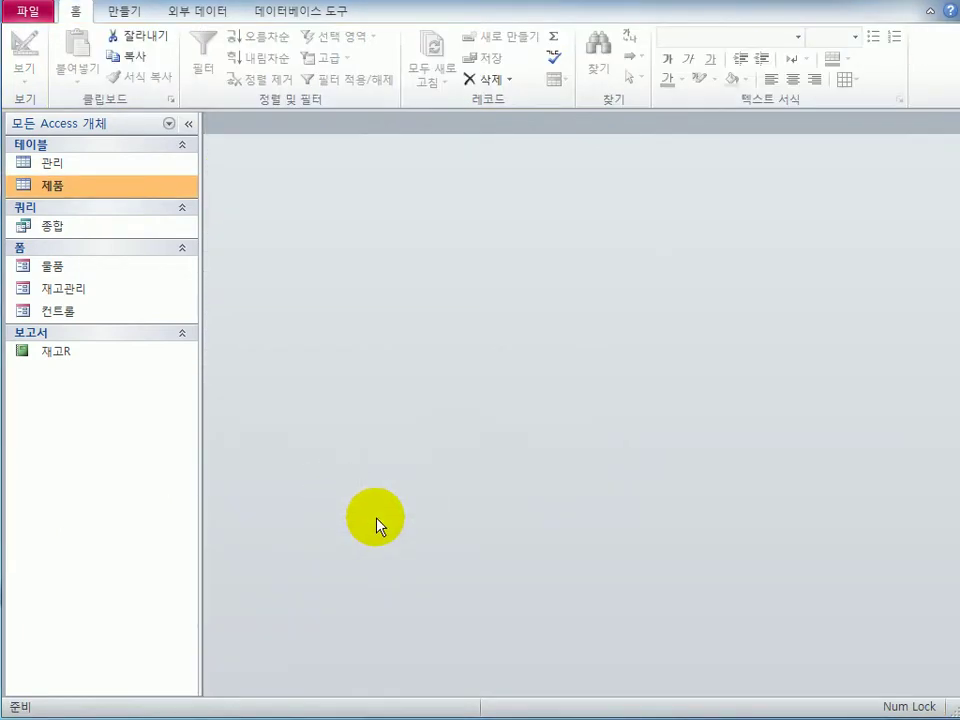
click(108, 164)
right_click(108, 170)
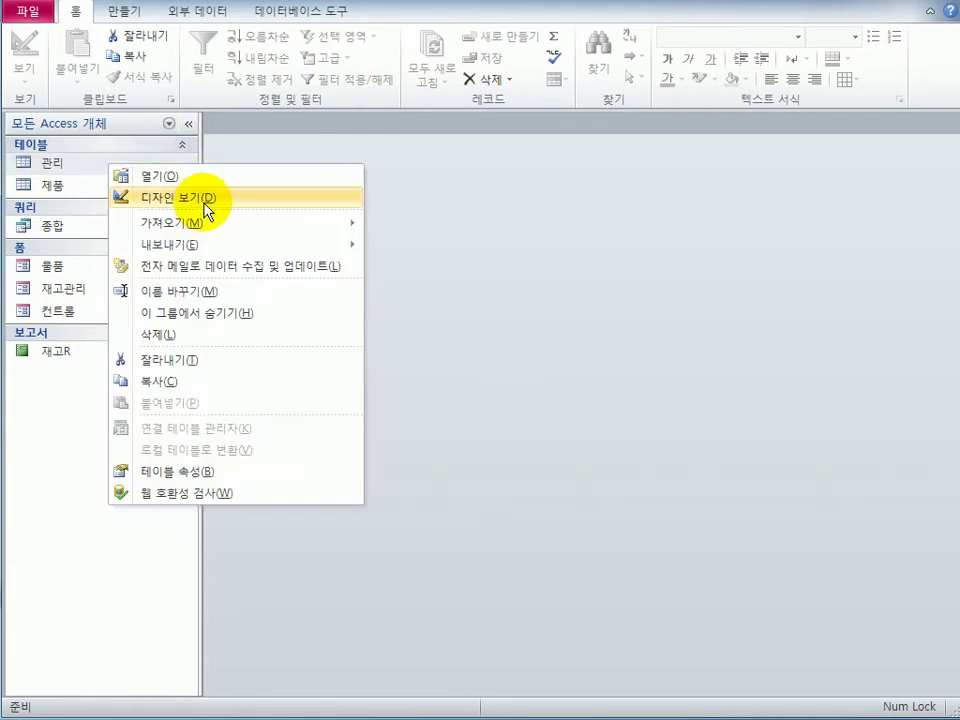
click(206, 198)
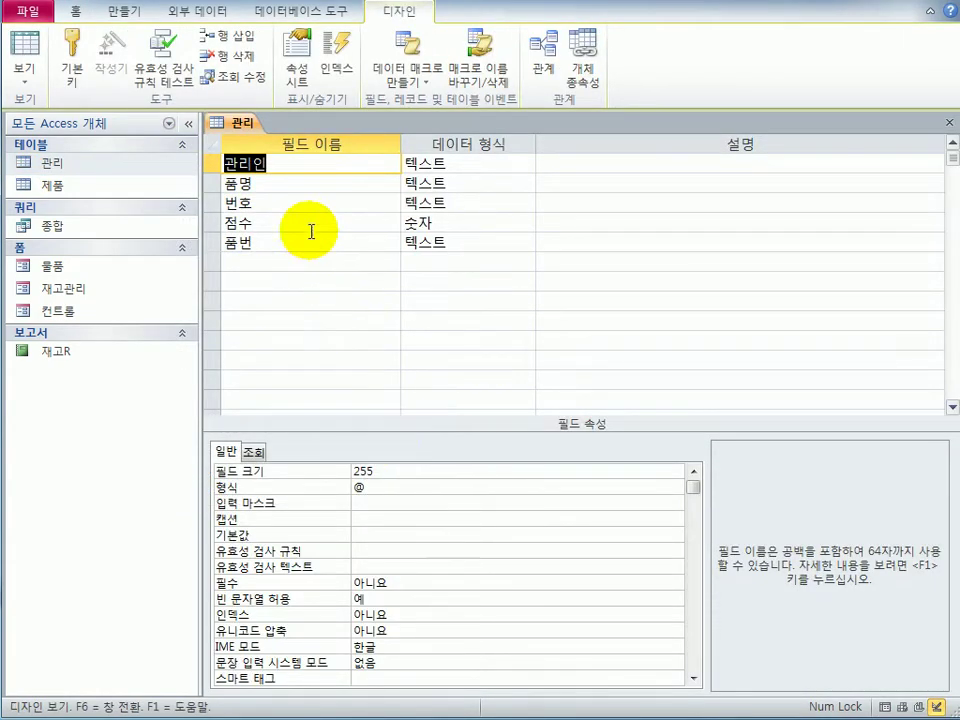
Set the 품명 field's Indexed property to Yes (Duplicates OK)
click(293, 187)
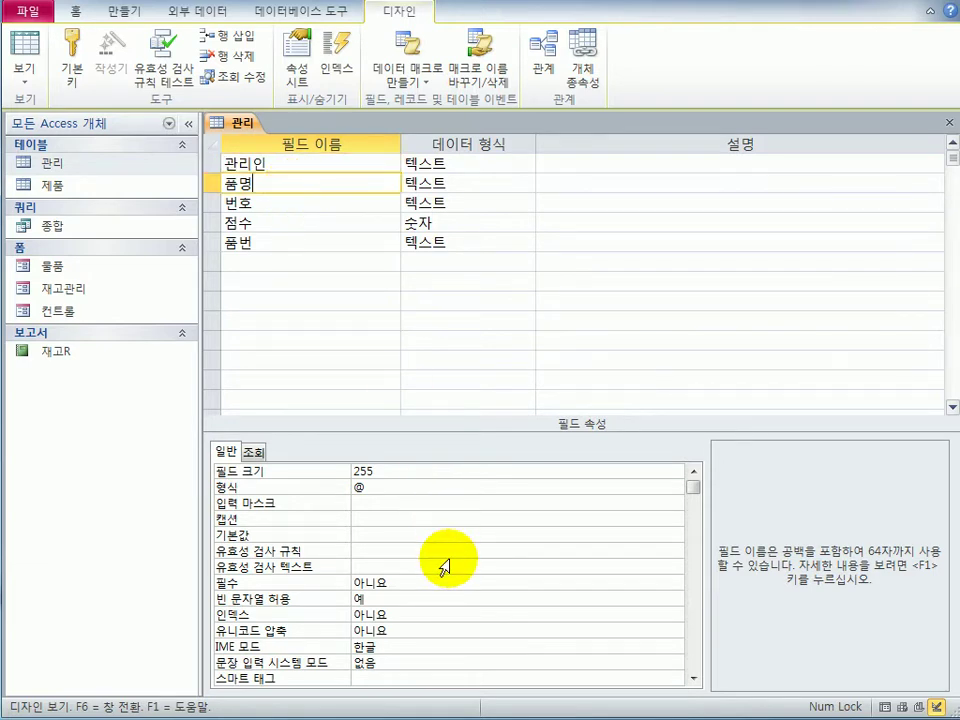
double_click(395, 614)
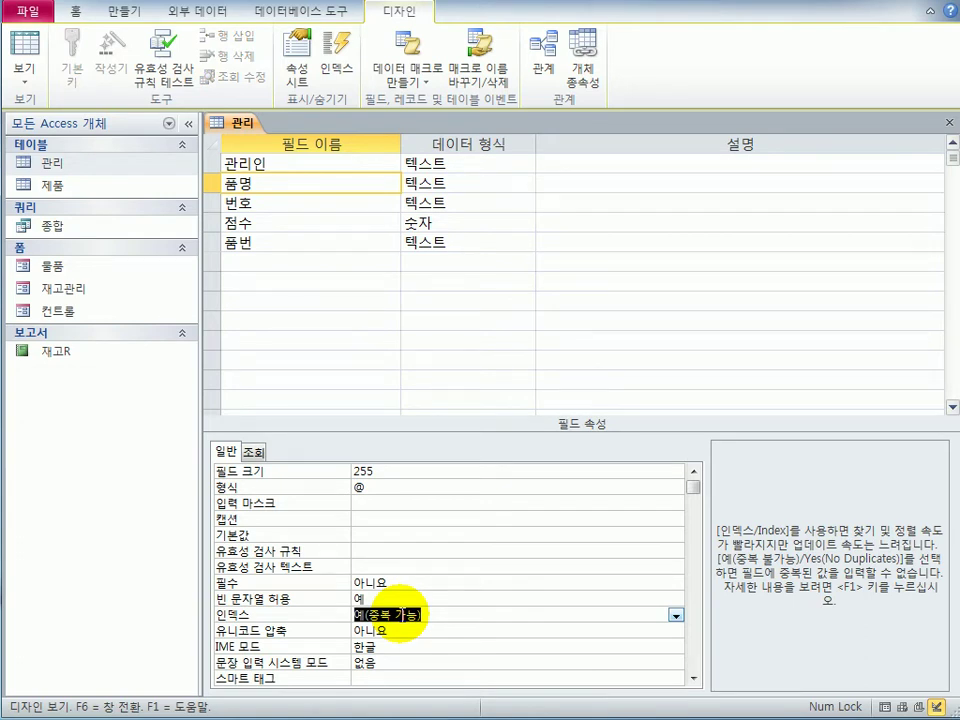
click(289, 221)
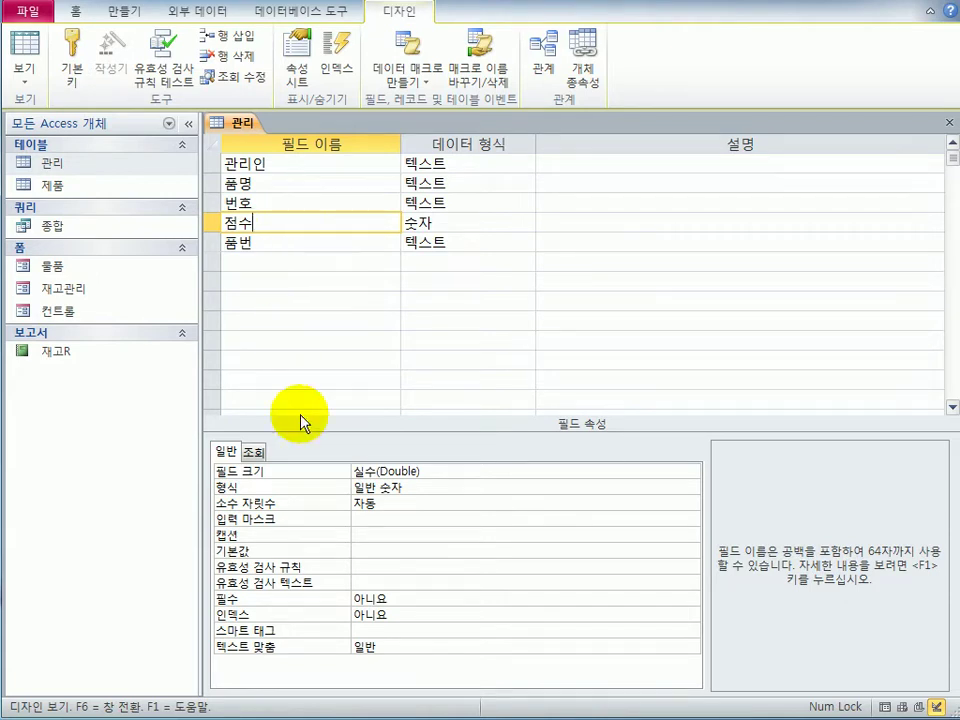
Give 점수 the validation rule >10 and save the 관리 table design
click(375, 571)
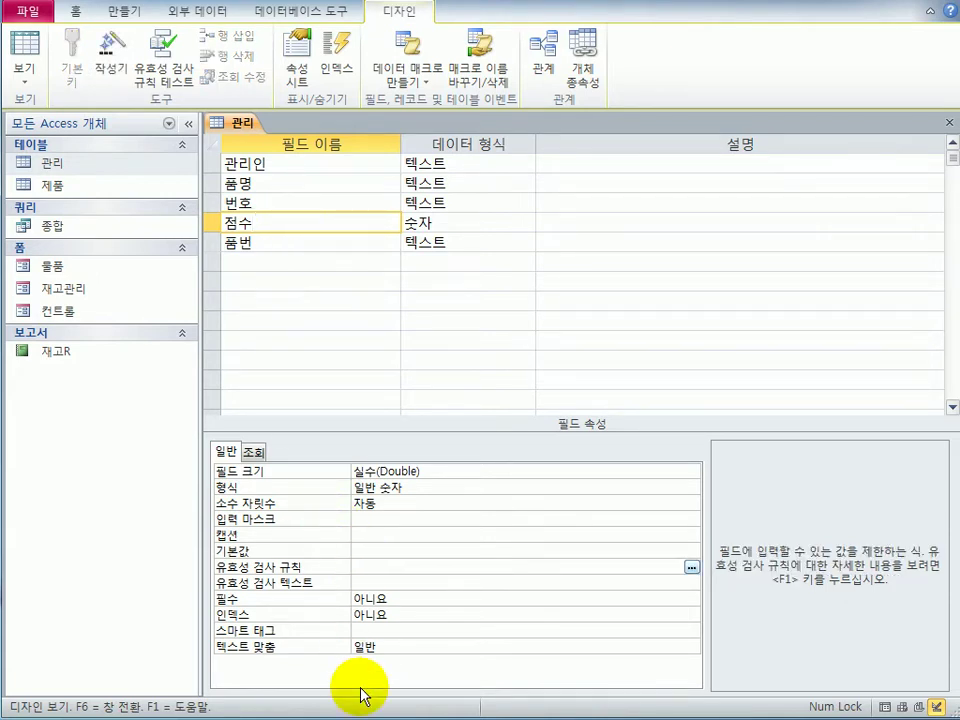
text(>10)
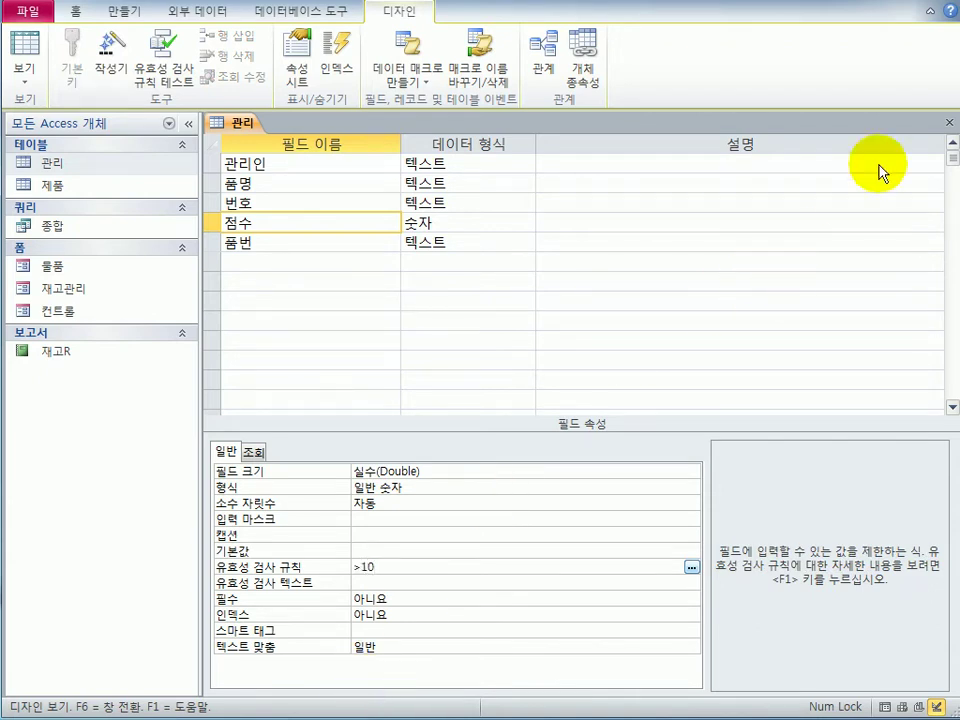
click(950, 122)
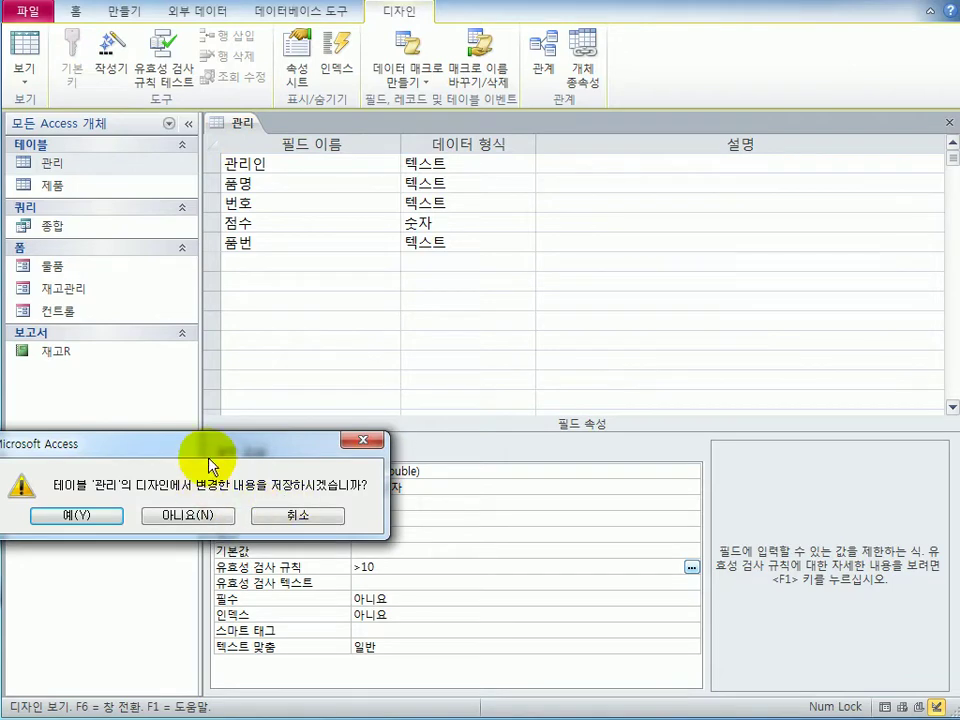
drag(242, 452, 492, 290)
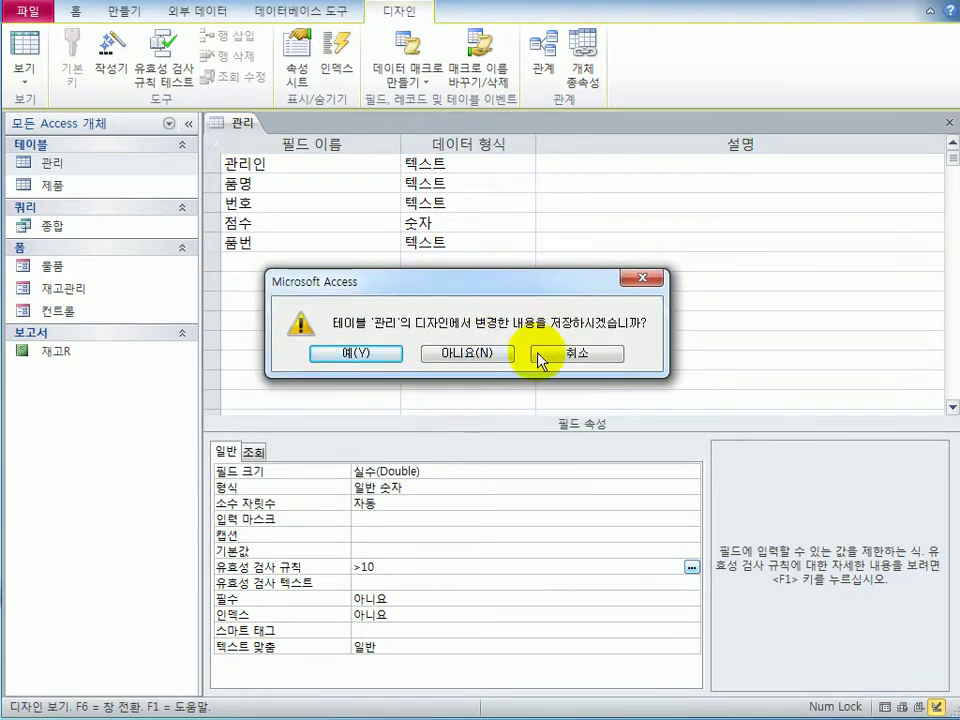
click(372, 357)
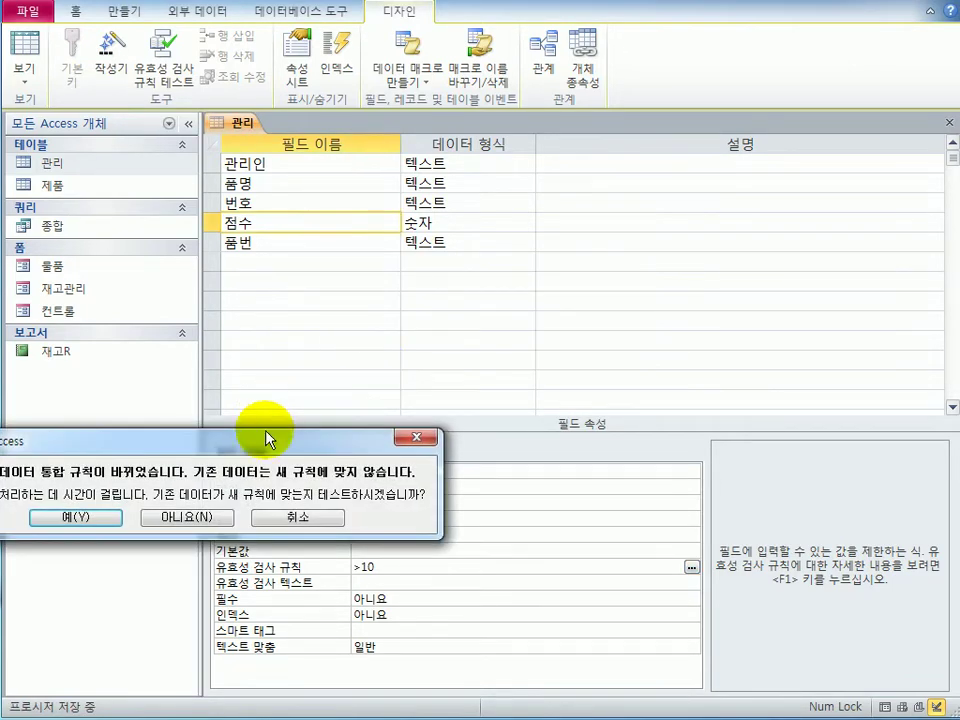
Confirm testing existing data and keep the new validation rule
drag(270, 438, 545, 330)
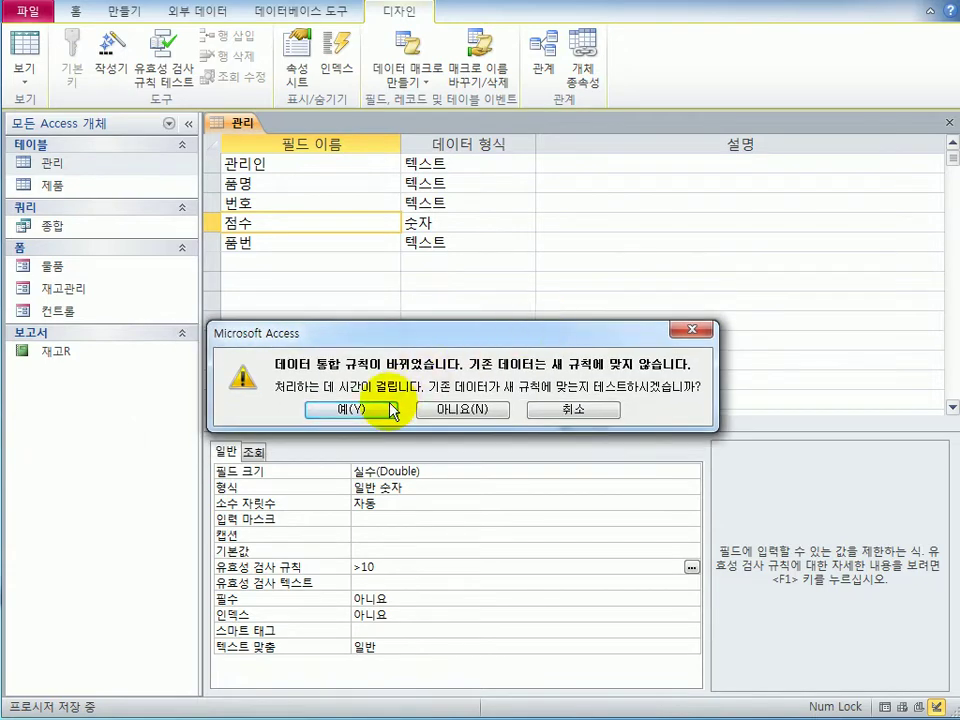
click(351, 411)
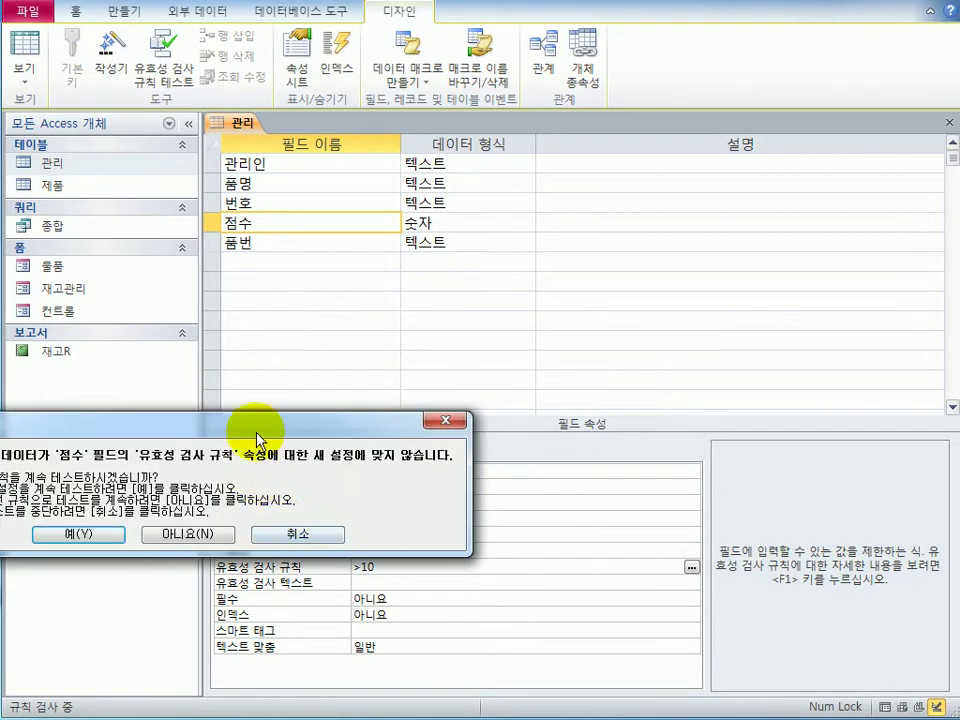
drag(279, 418, 553, 360)
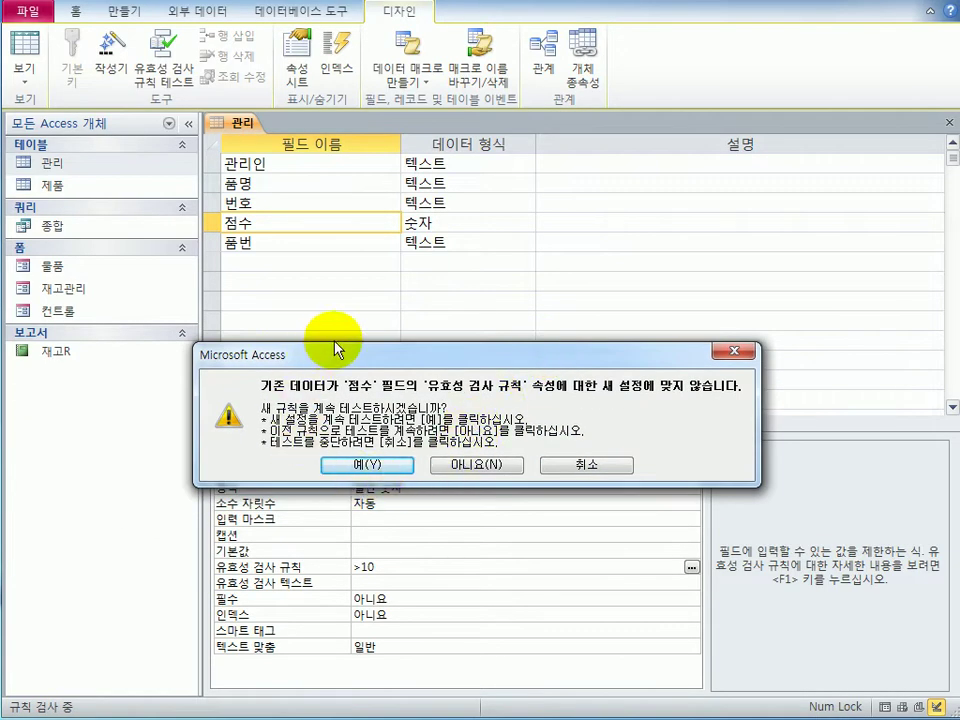
click(362, 466)
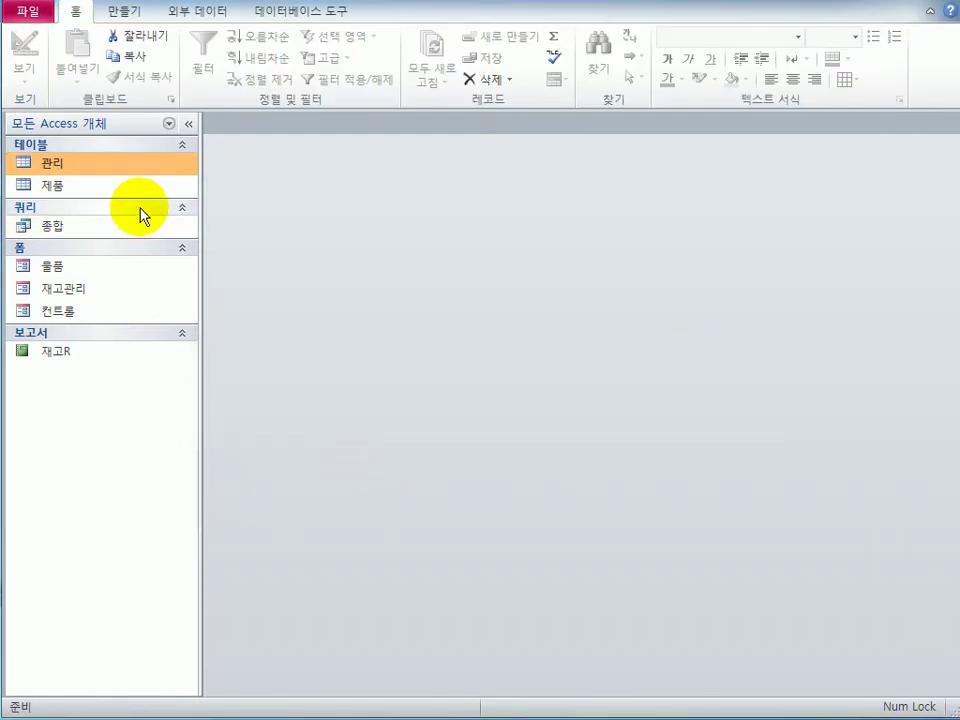
double_click(128, 168)
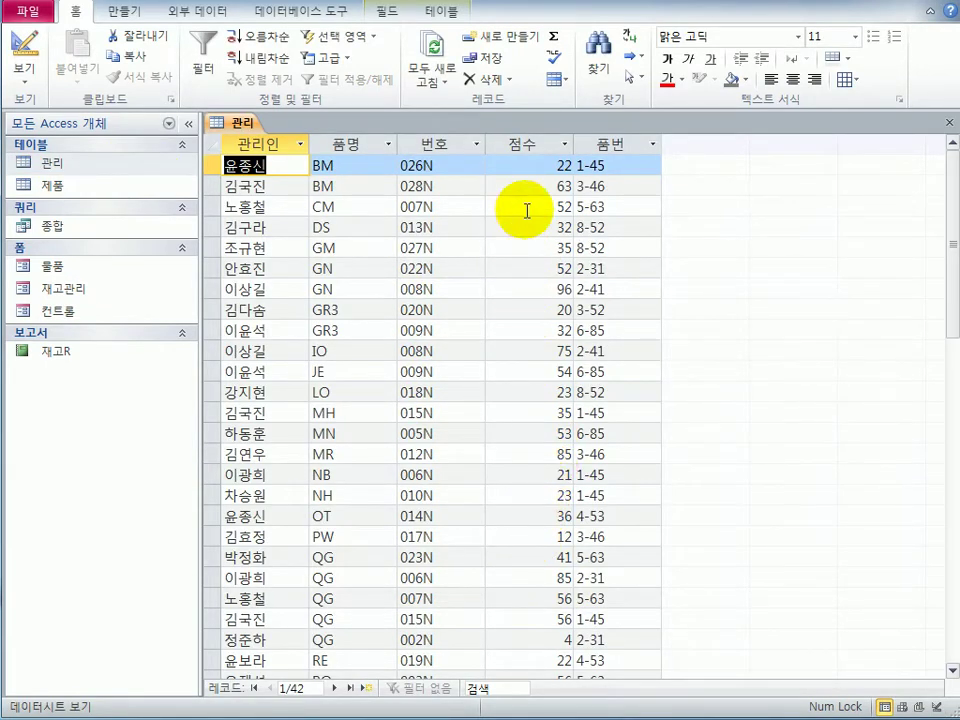
click(557, 640)
scroll(557, 640, down, 5)
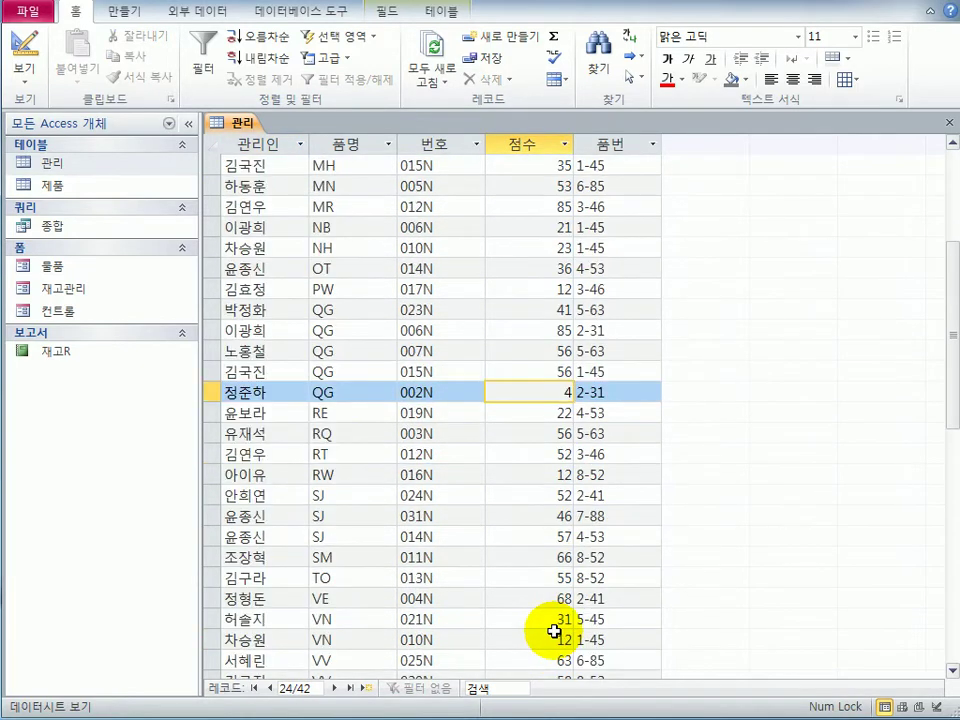
scroll(555, 631, down, 1)
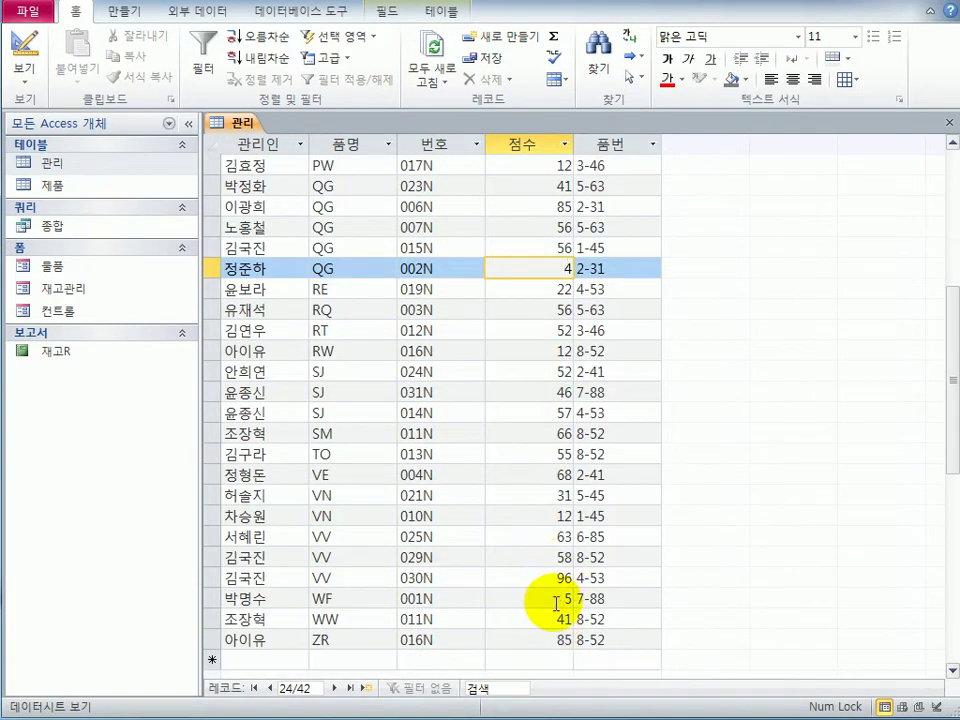
click(556, 600)
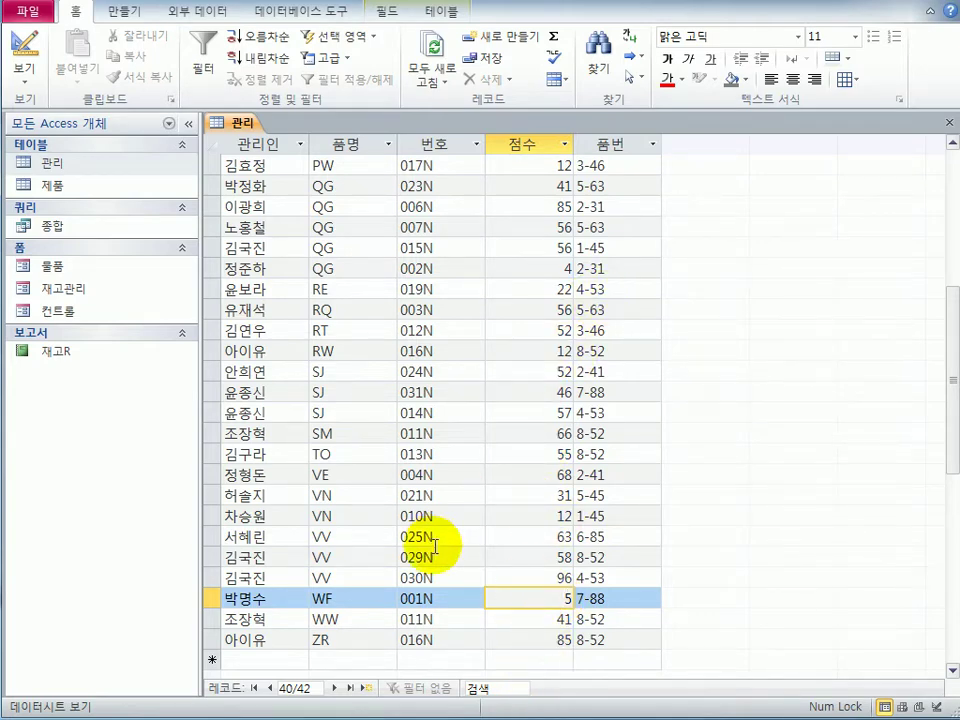
click(950, 122)
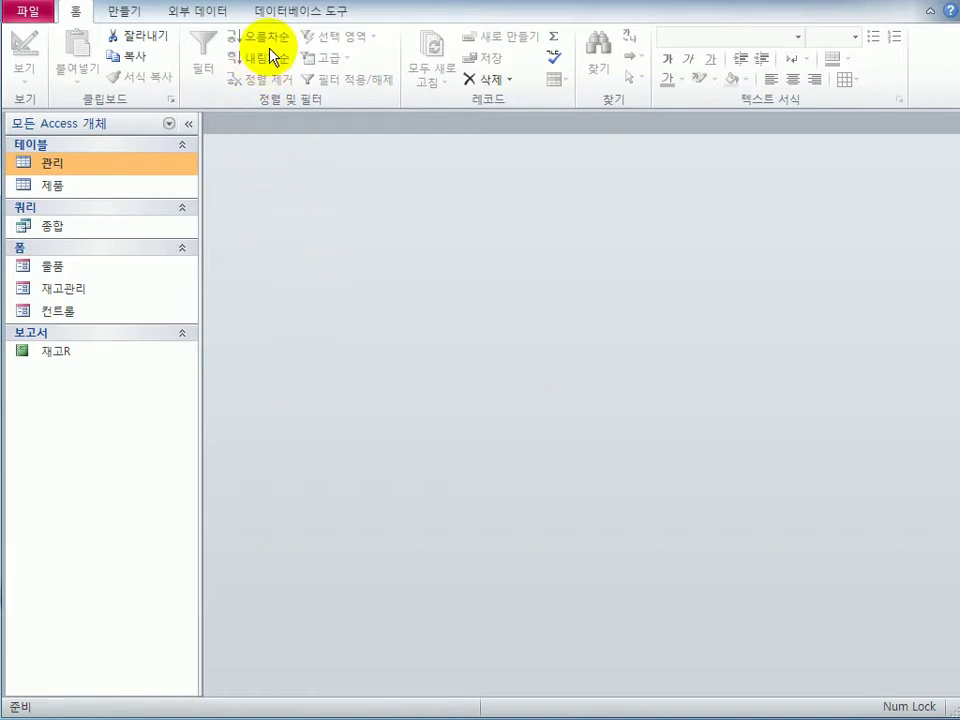
Open Database Tools > Relationships and add the 관리 and 제품 tables to the layout
click(305, 11)
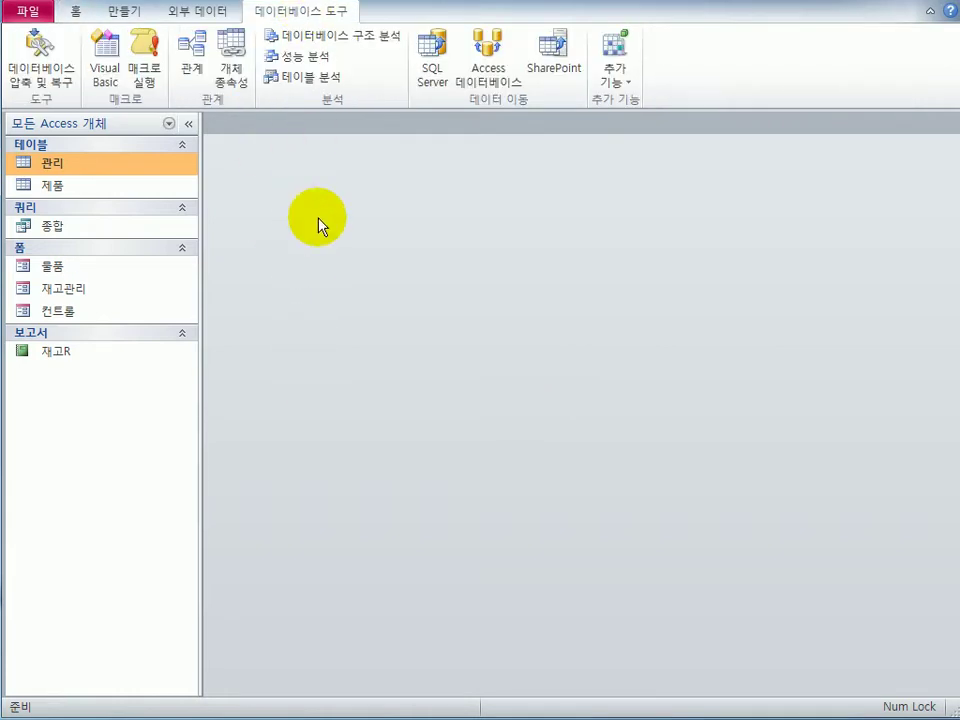
click(187, 78)
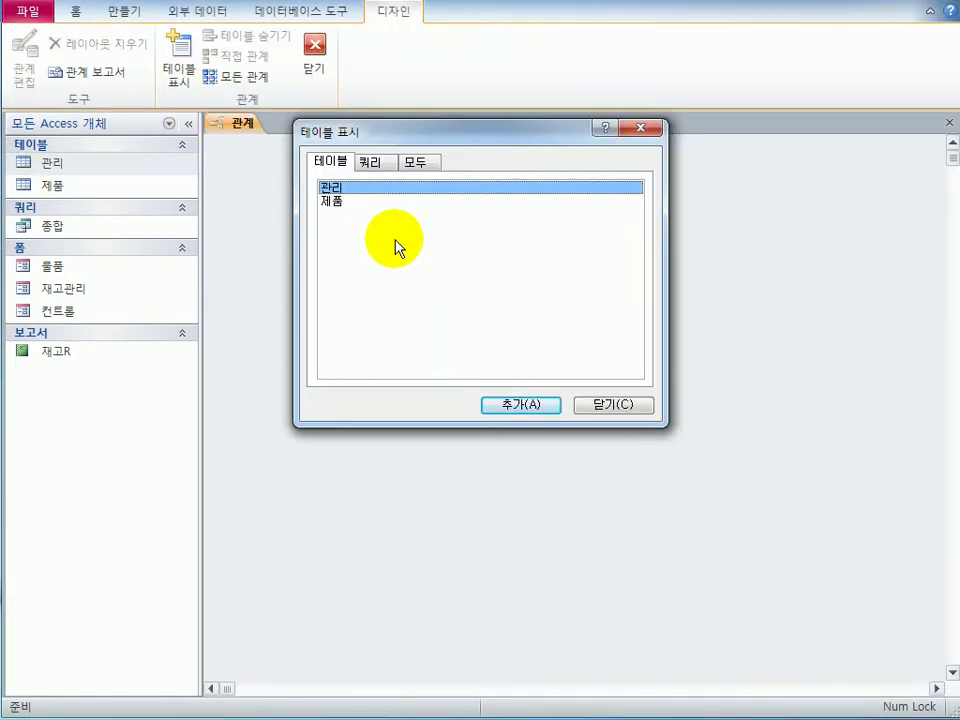
double_click(377, 190)
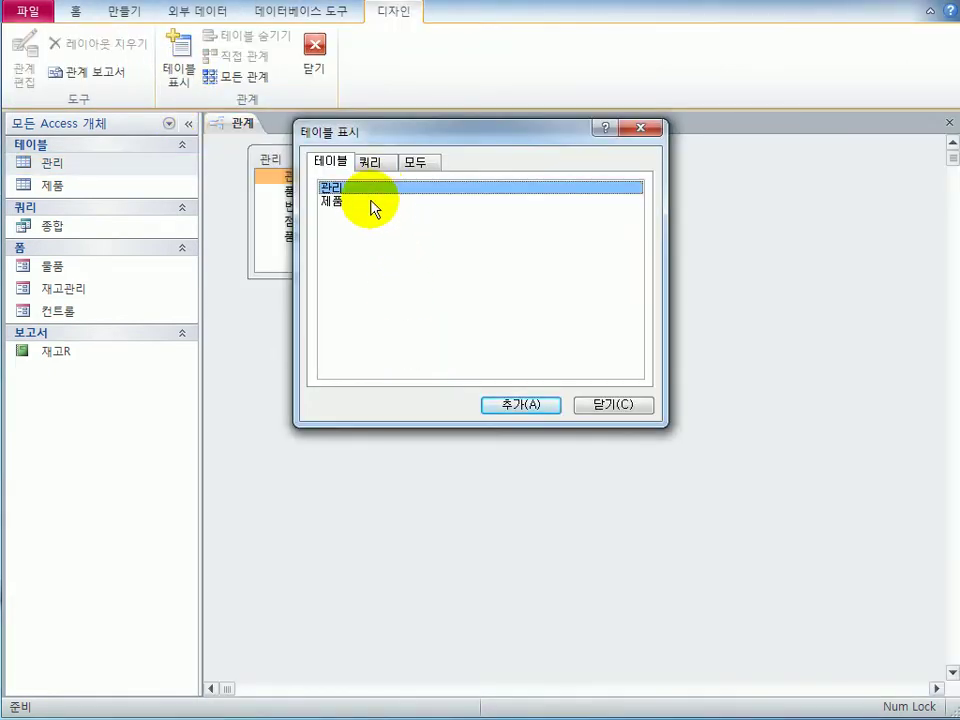
click(376, 203)
drag(415, 140, 418, 317)
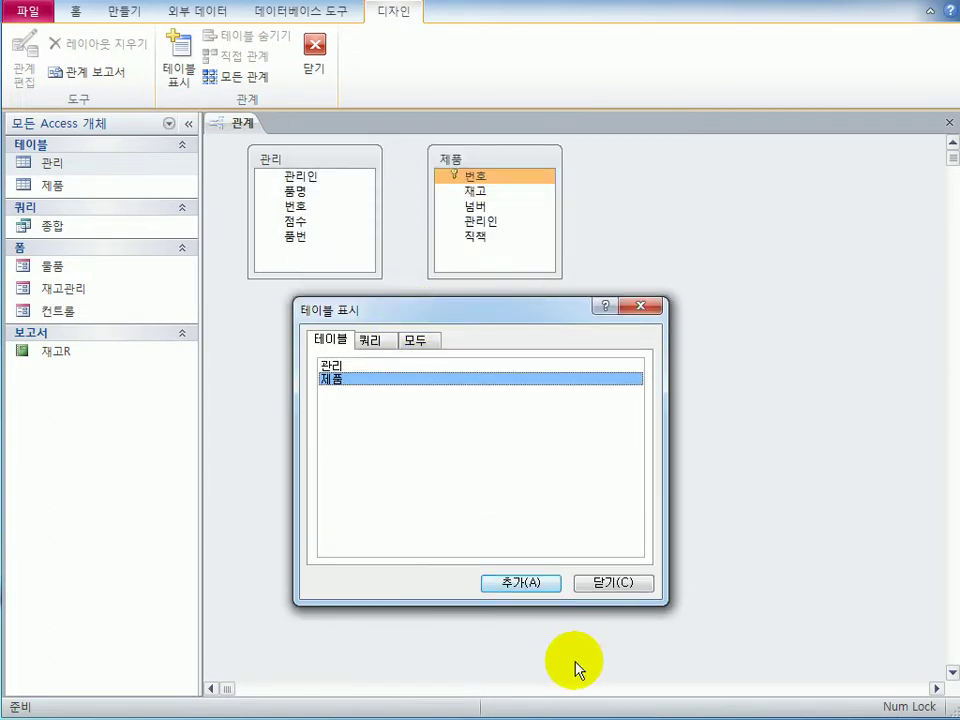
click(620, 586)
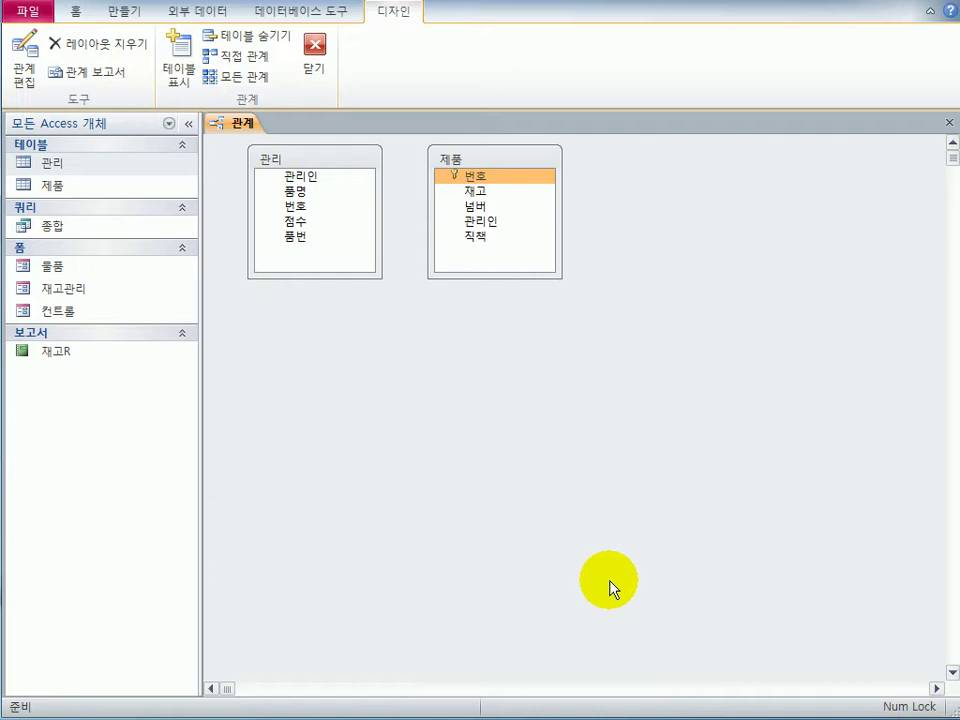
Link 제품.번호 to 관리.번호 with enforced integrity, cascade update and cascade delete
click(470, 180)
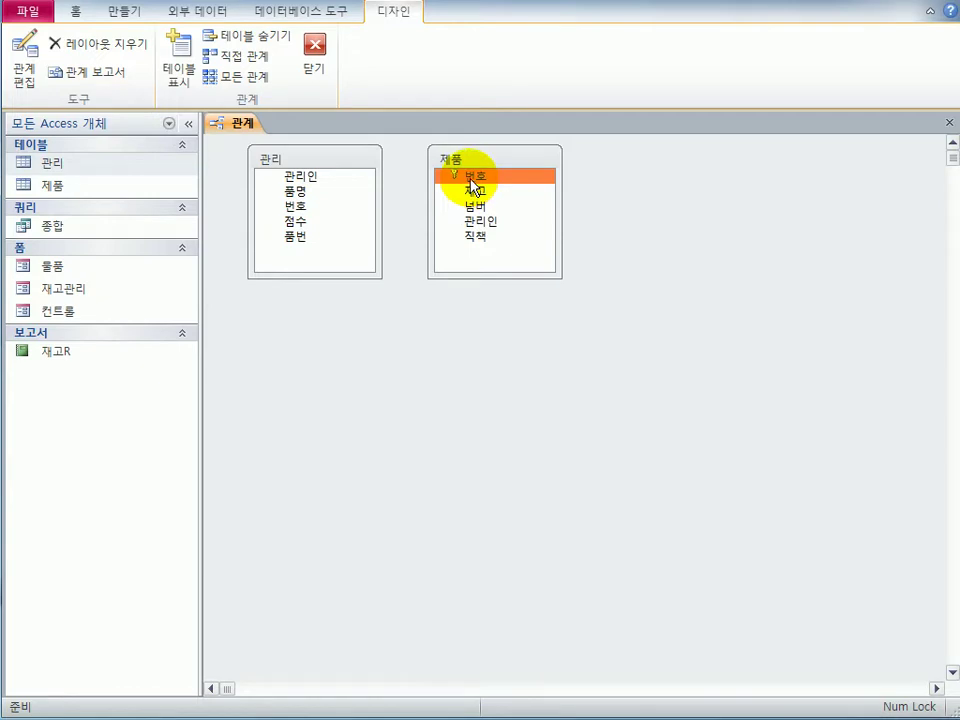
drag(475, 182, 305, 208)
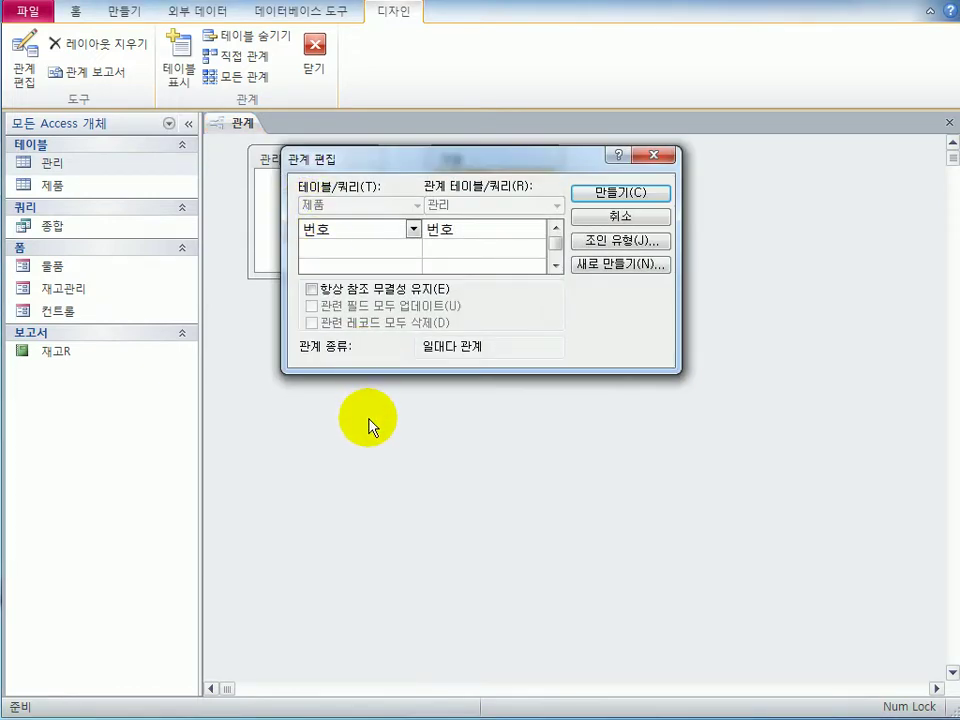
click(369, 292)
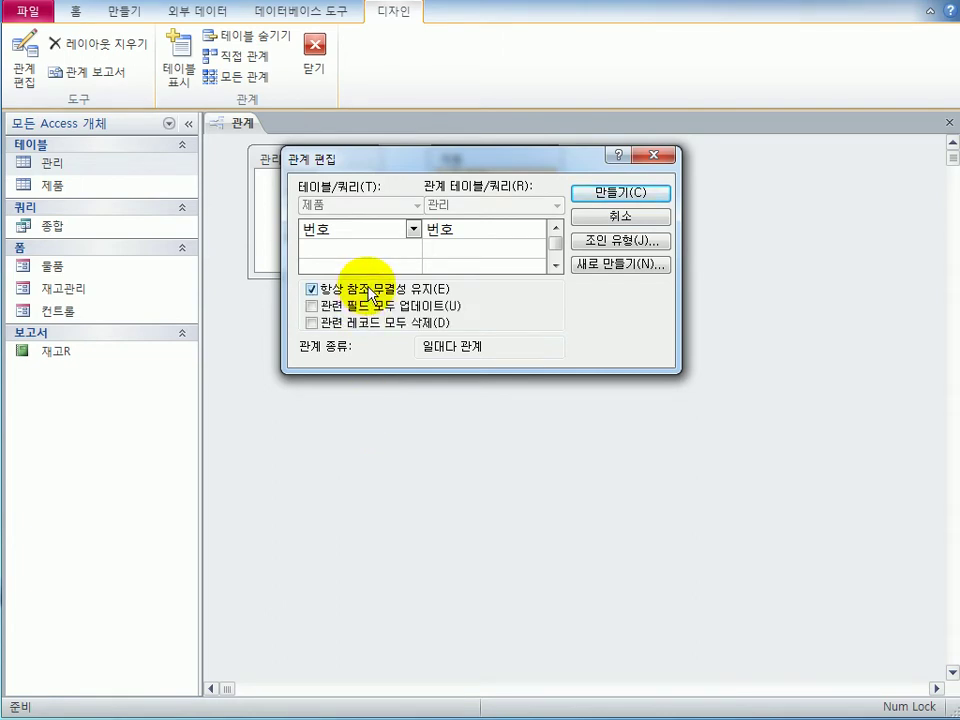
click(375, 309)
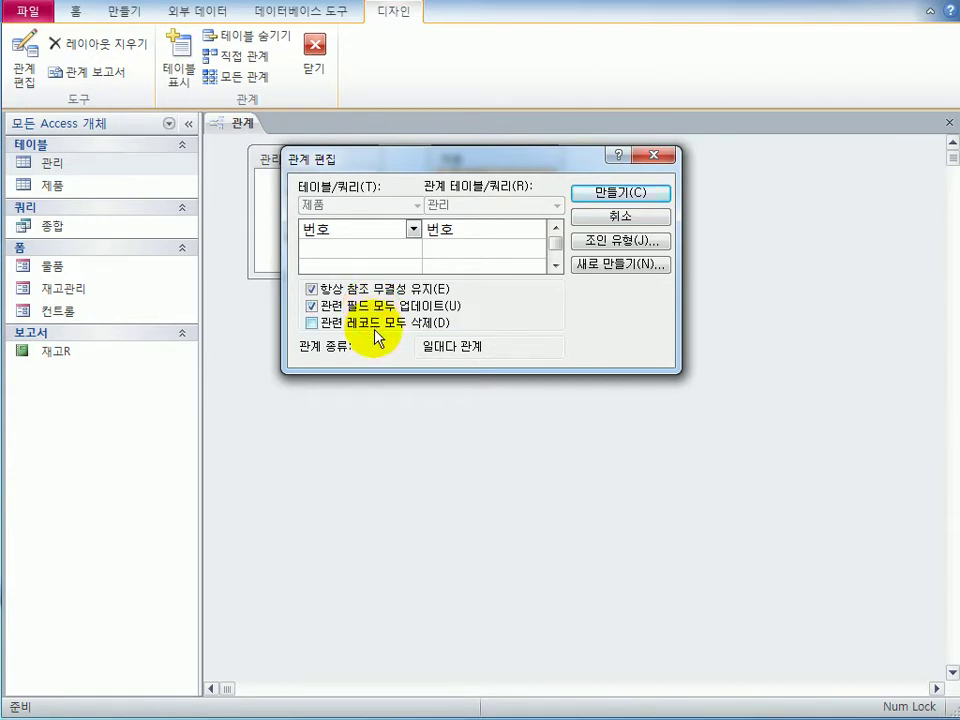
click(375, 330)
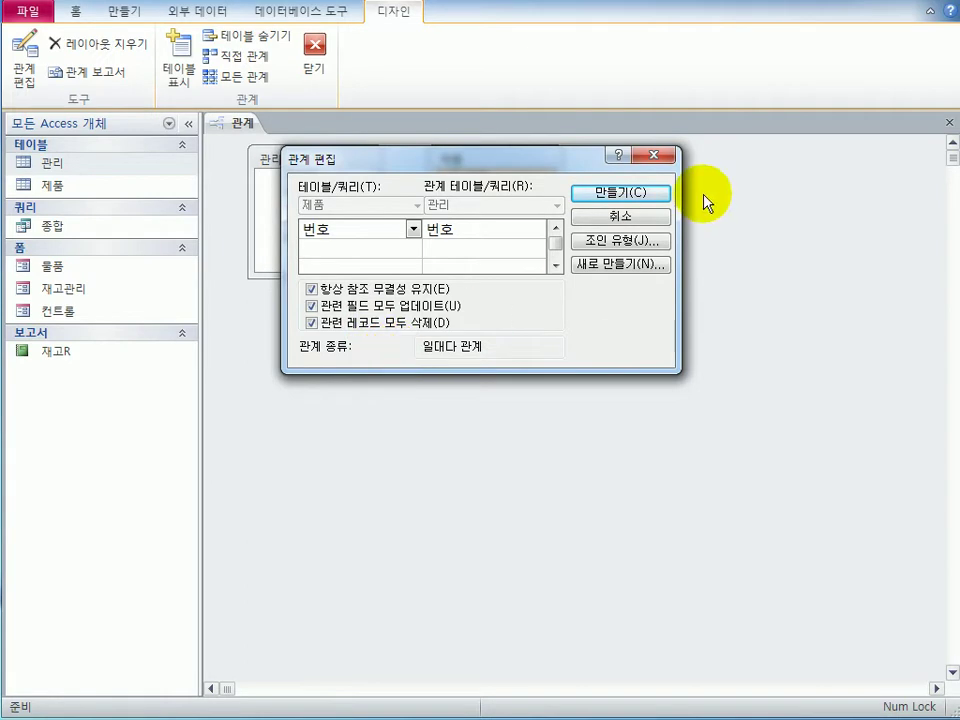
click(654, 203)
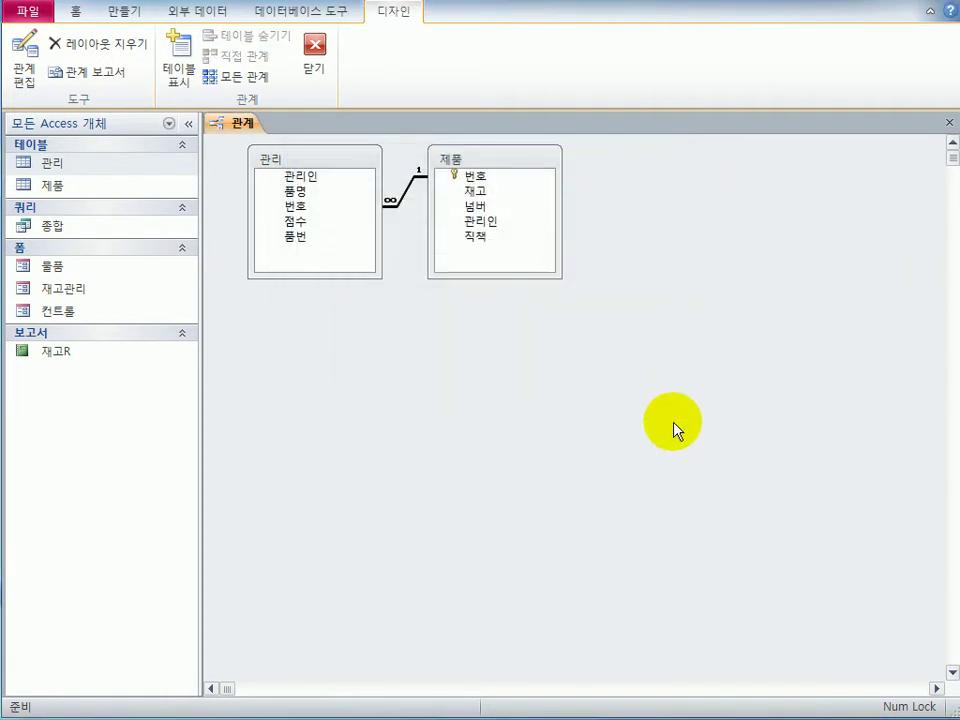
Close the Relationships window, saving the layout
click(948, 128)
drag(236, 447, 482, 349)
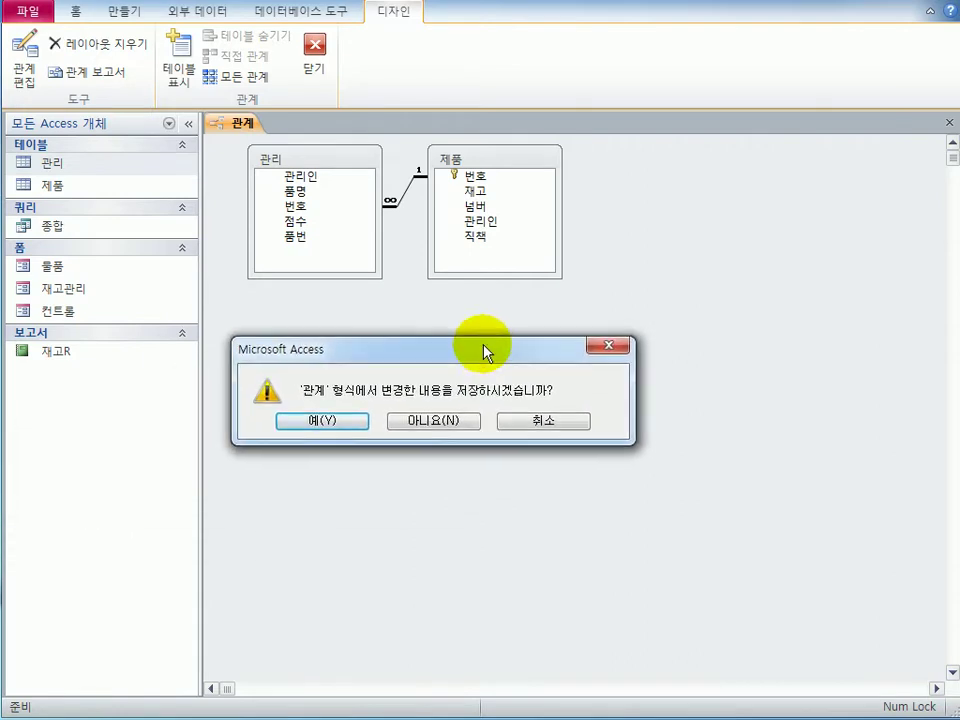
click(345, 425)
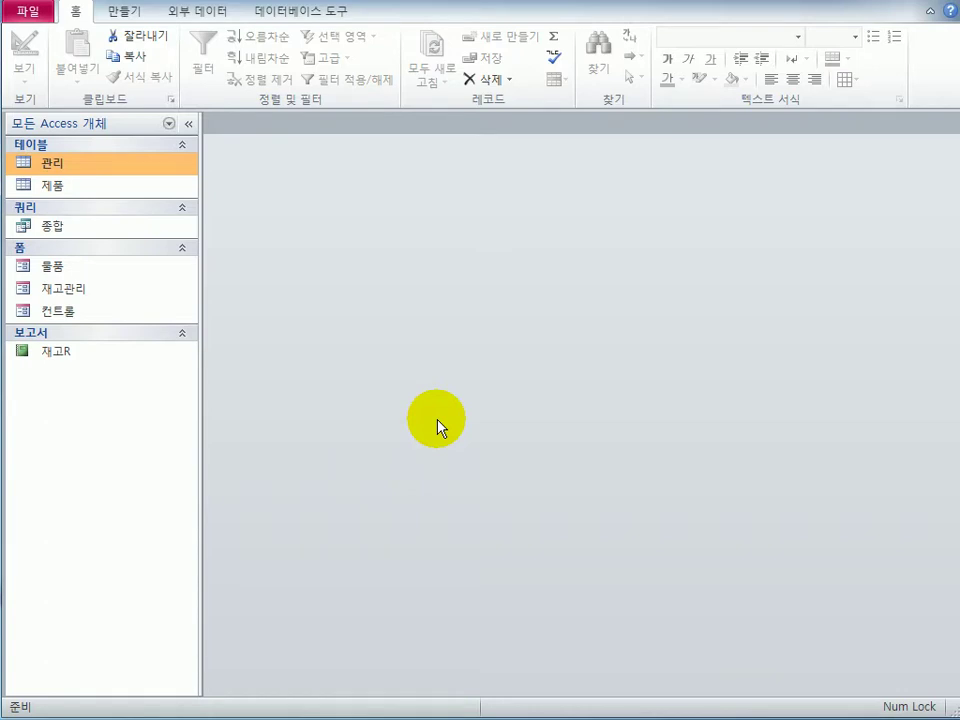
click(113, 192)
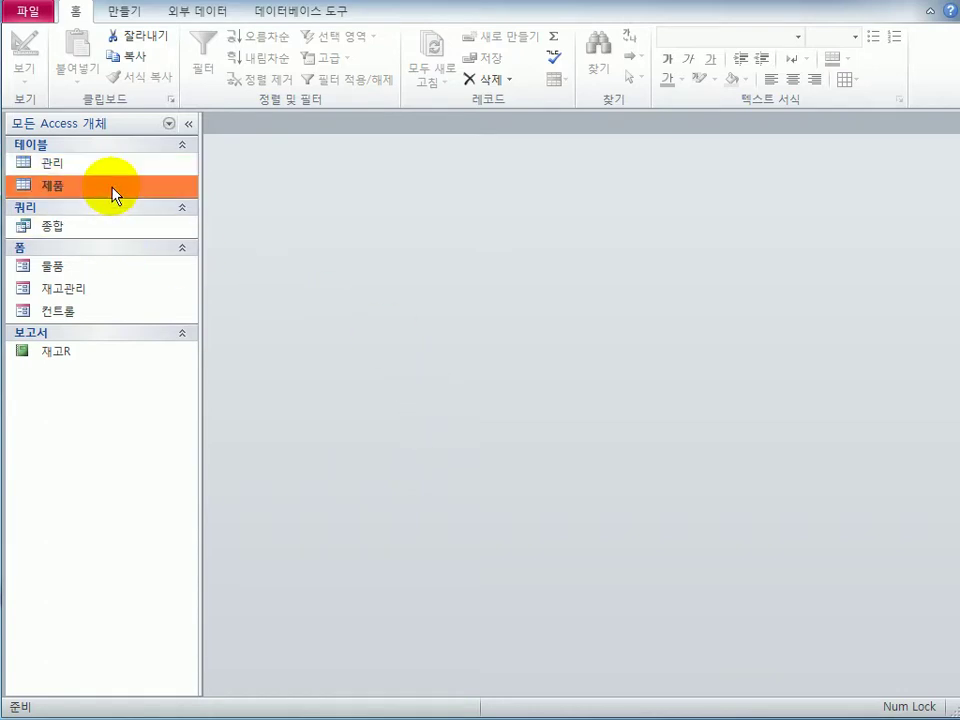
Open 제품 in Design view and set 관리인's Display Control to Combo Box
right_click(113, 192)
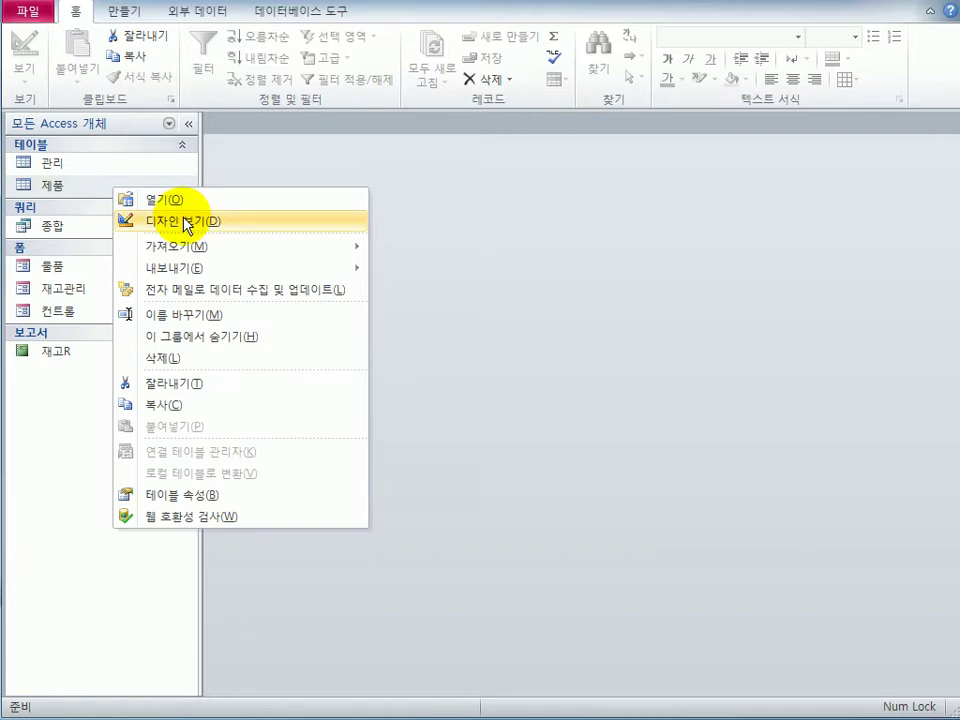
click(187, 216)
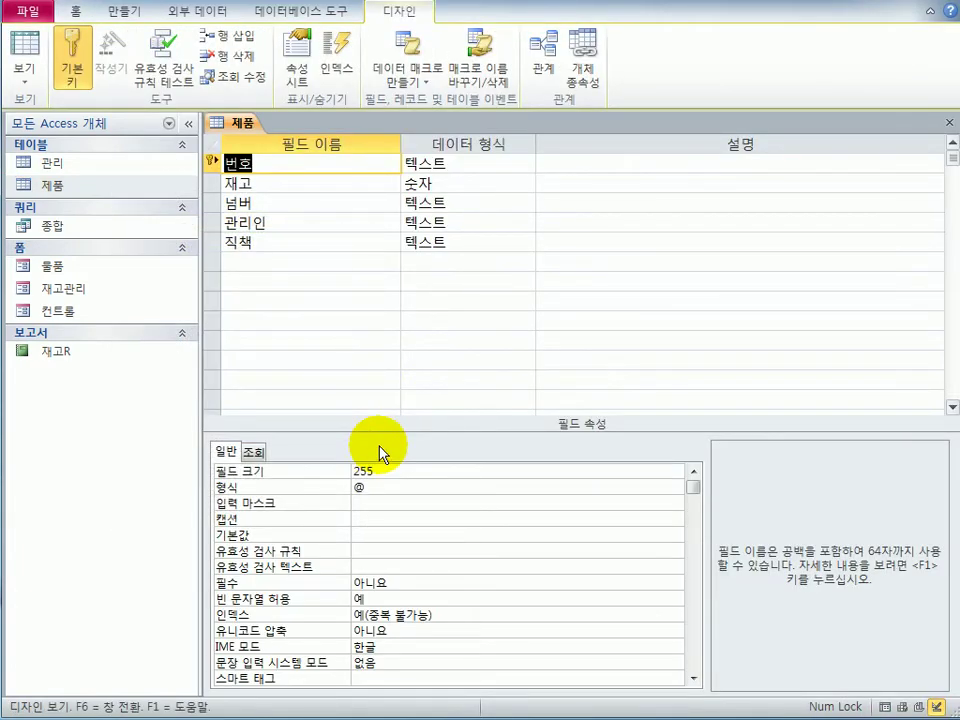
click(296, 227)
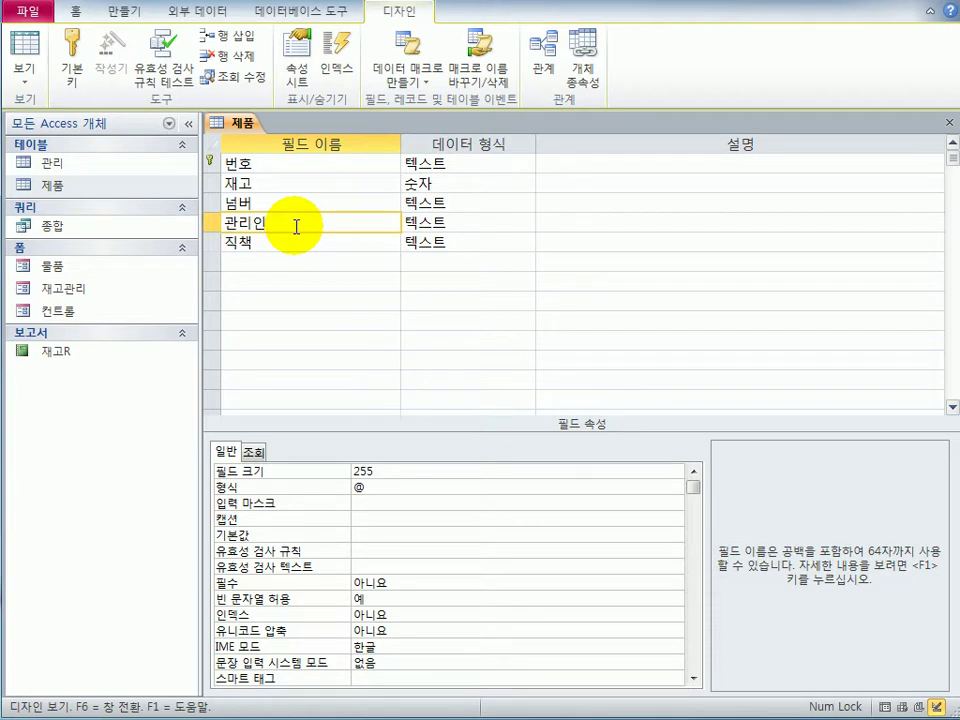
click(255, 453)
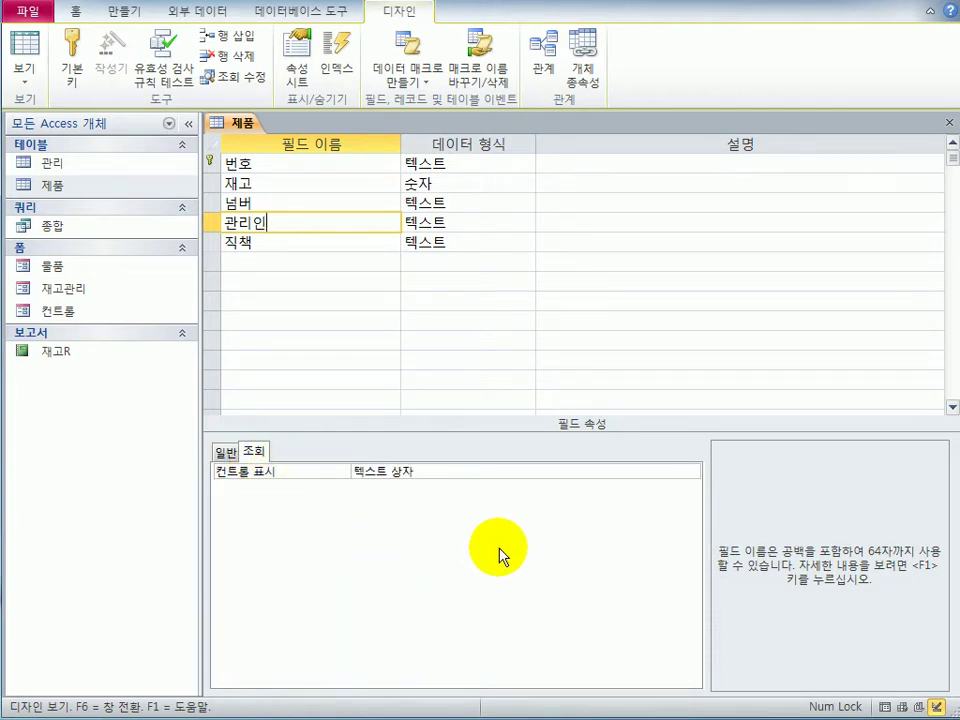
click(631, 470)
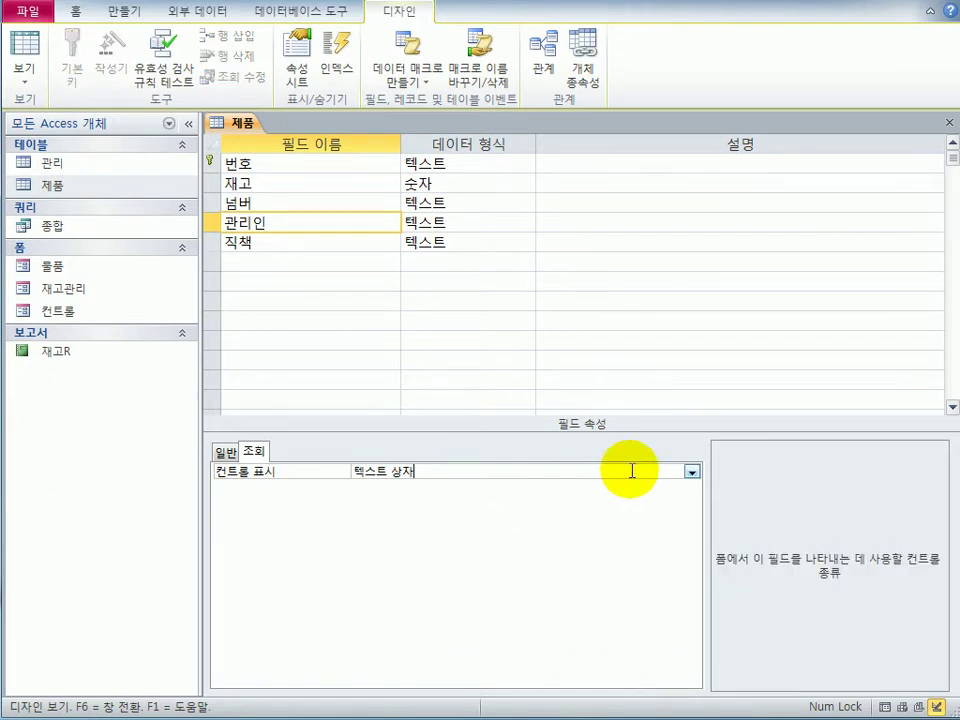
click(690, 471)
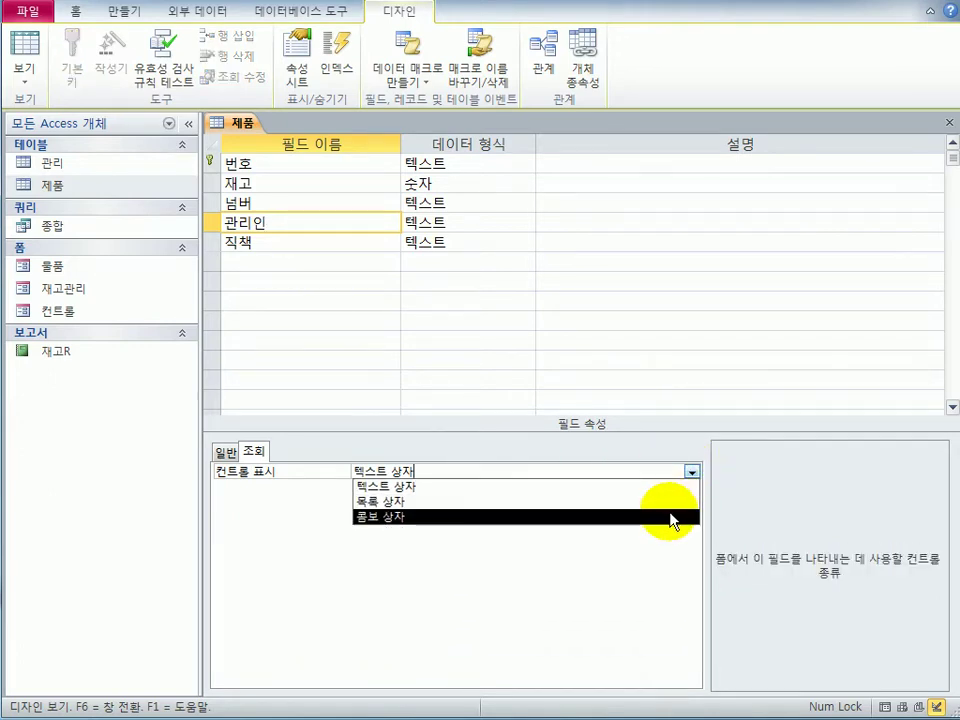
click(671, 518)
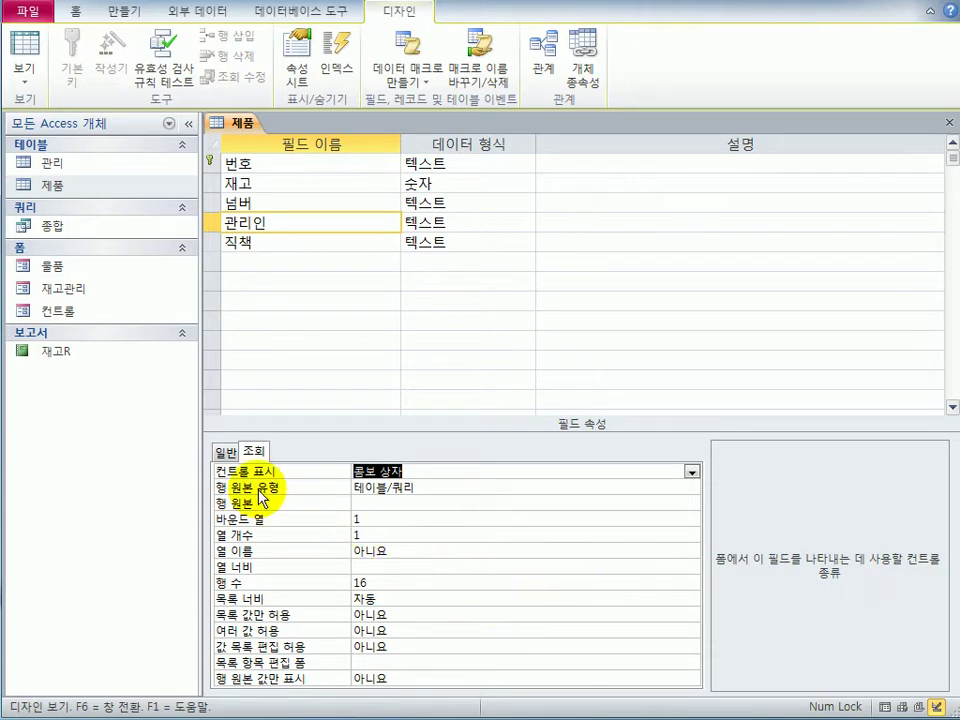
click(403, 503)
Build 관리인's row source as SELECT 관리.관리인, 관리.품번 FROM 관리 and save it
click(694, 504)
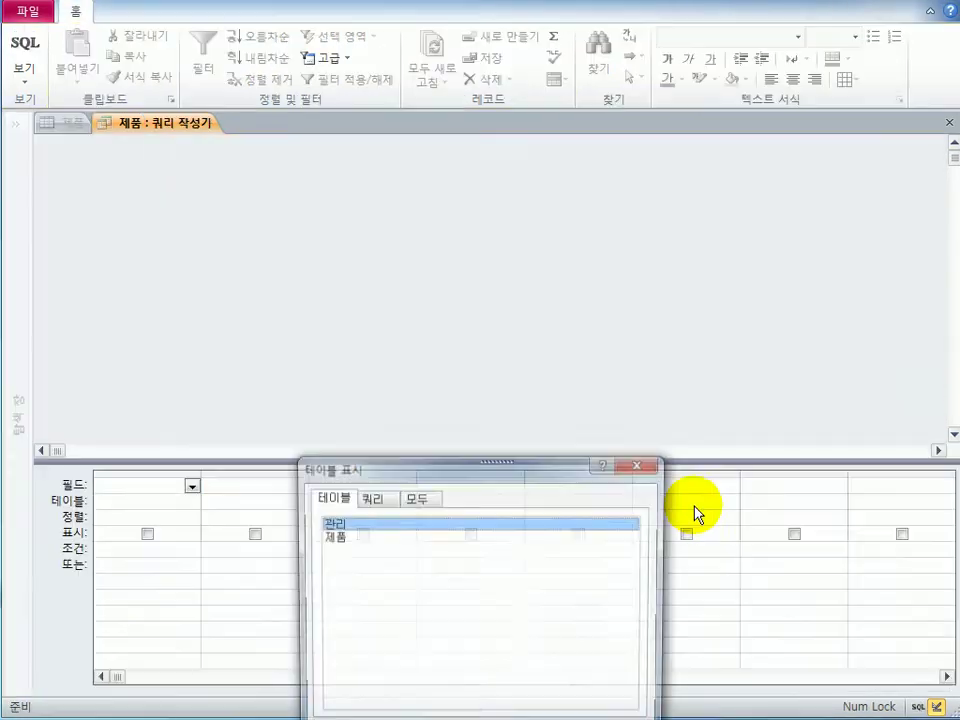
double_click(408, 524)
drag(422, 467, 447, 313)
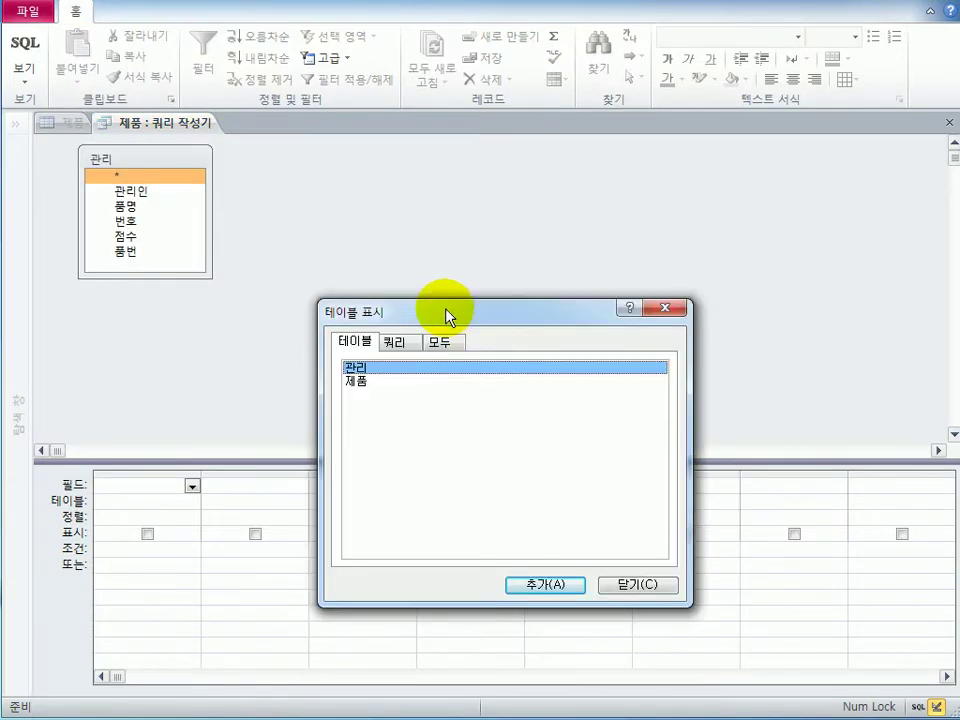
click(635, 592)
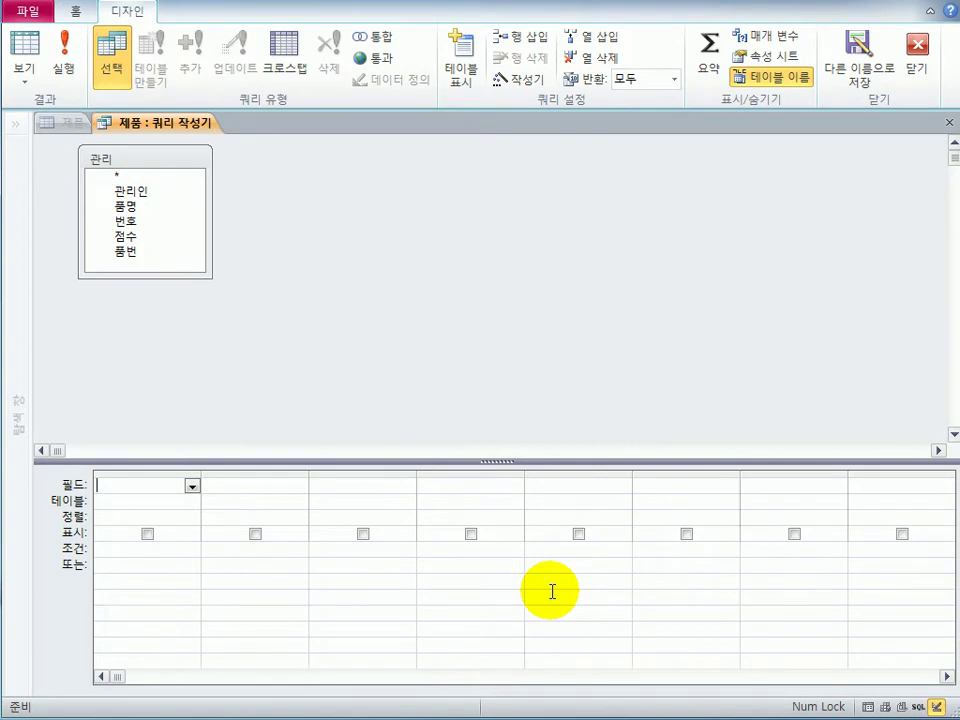
double_click(162, 192)
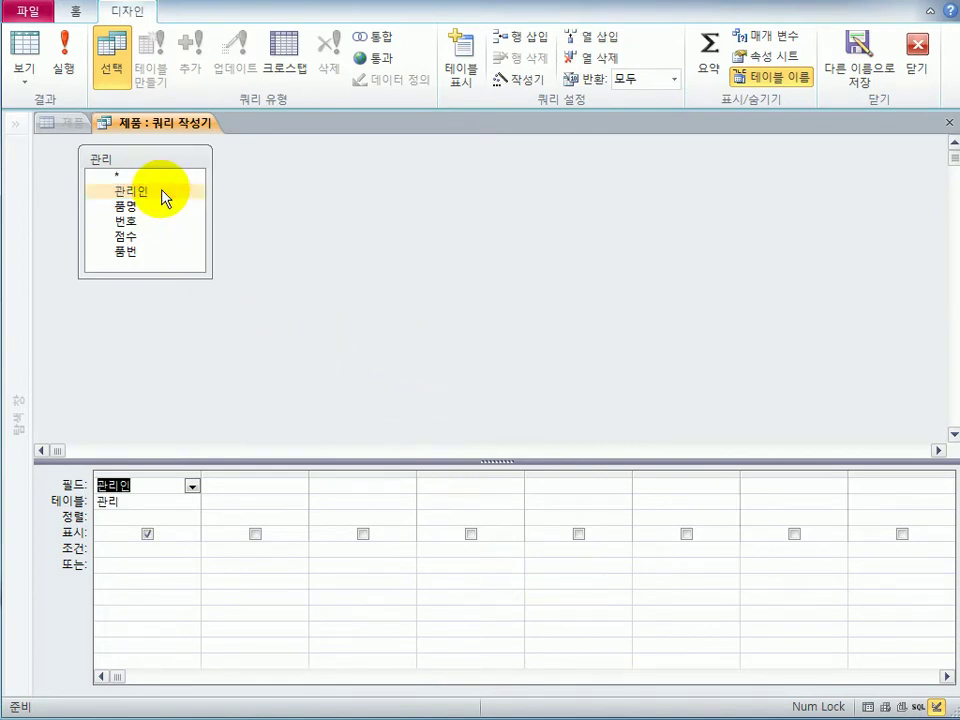
double_click(140, 257)
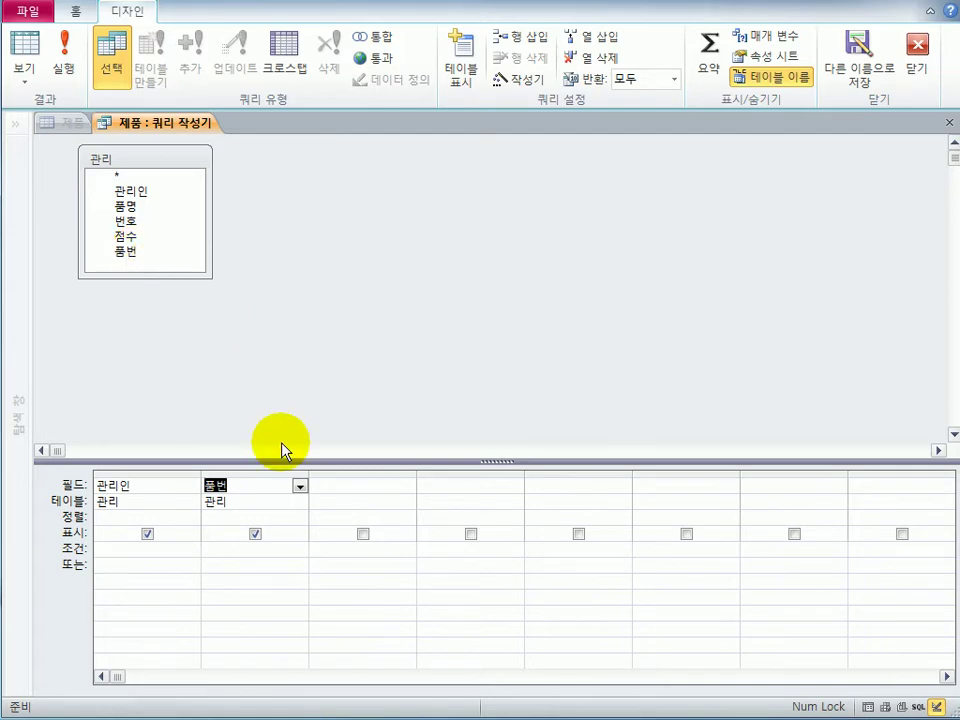
click(949, 122)
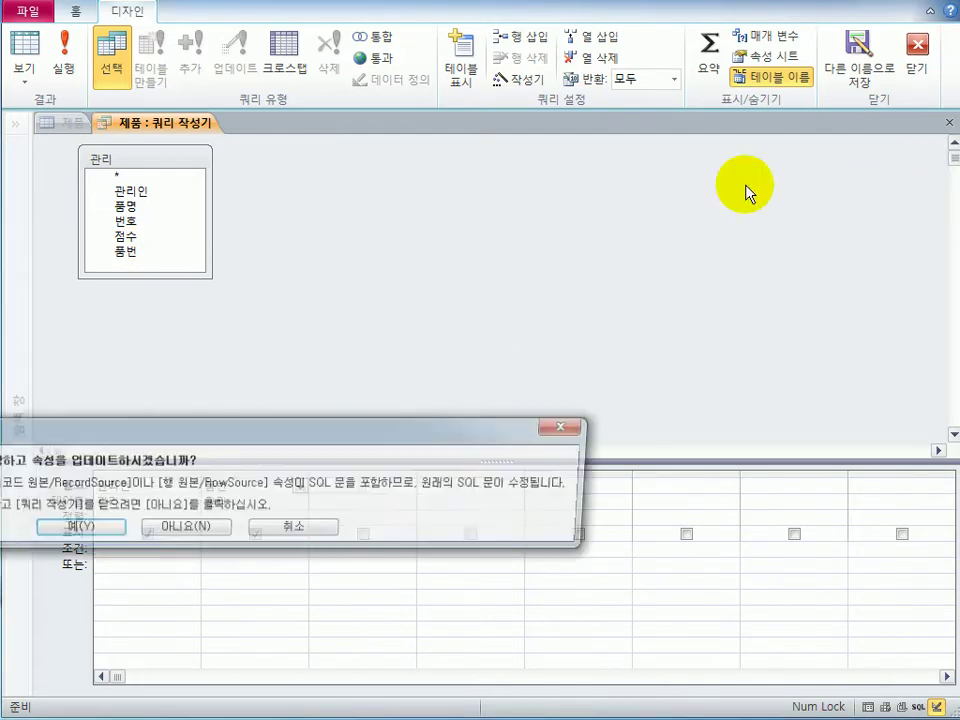
drag(340, 445, 591, 336)
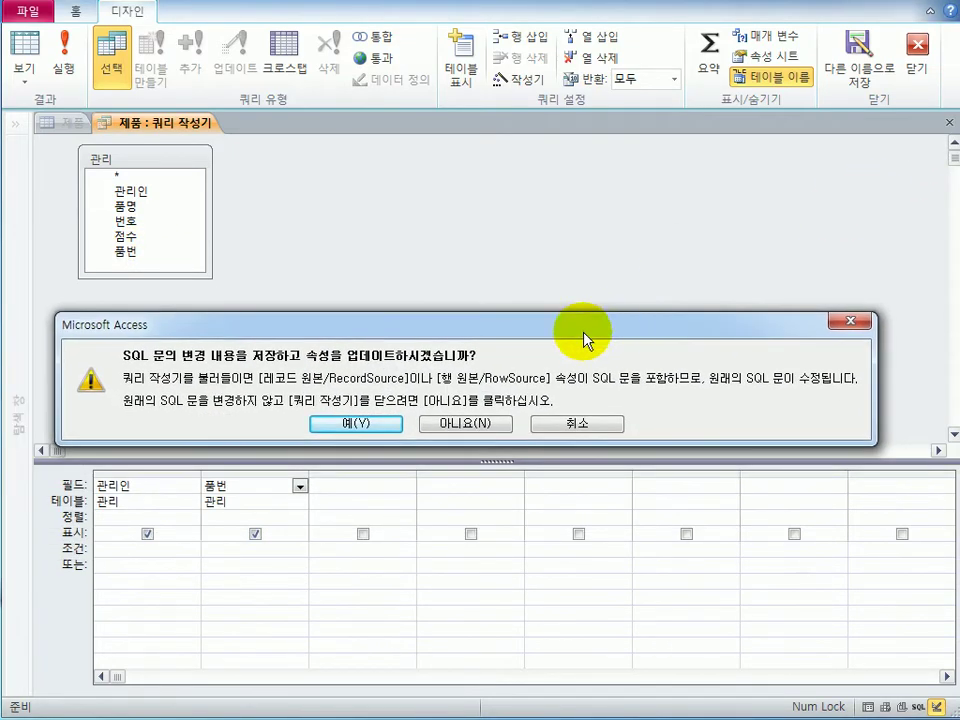
click(356, 424)
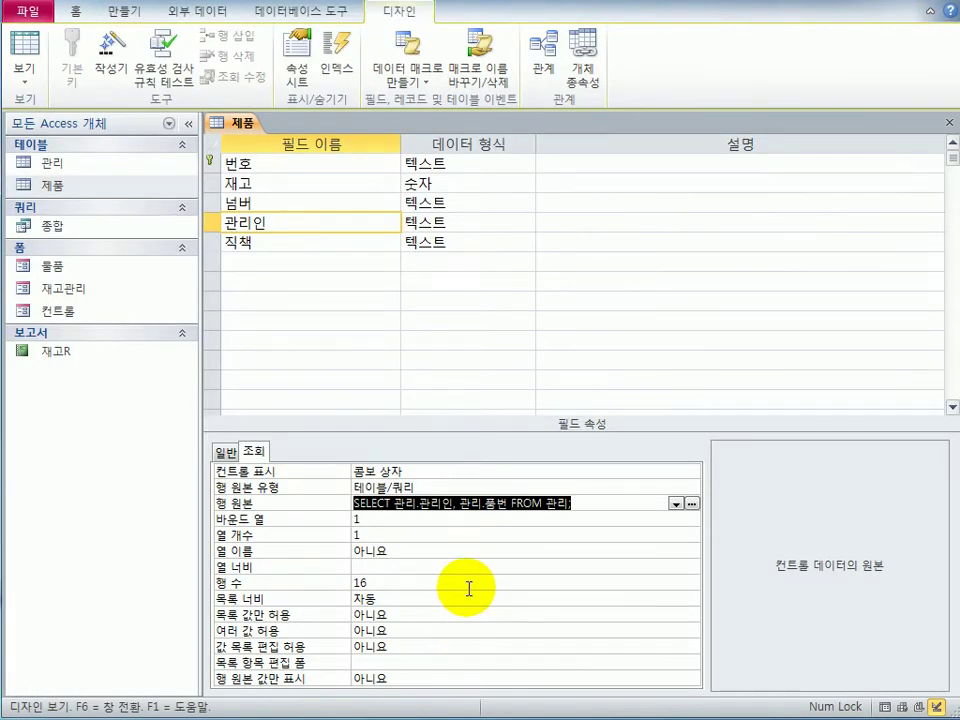
Set 관리인's column count to 2, column widths 0;2 and list width 2
click(437, 504)
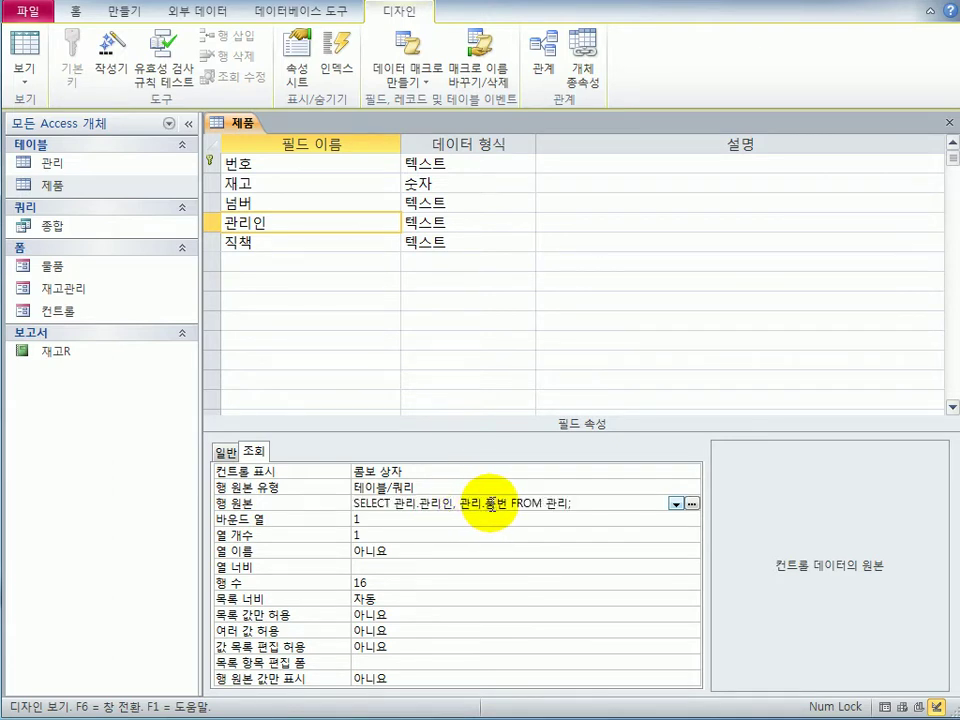
click(370, 520)
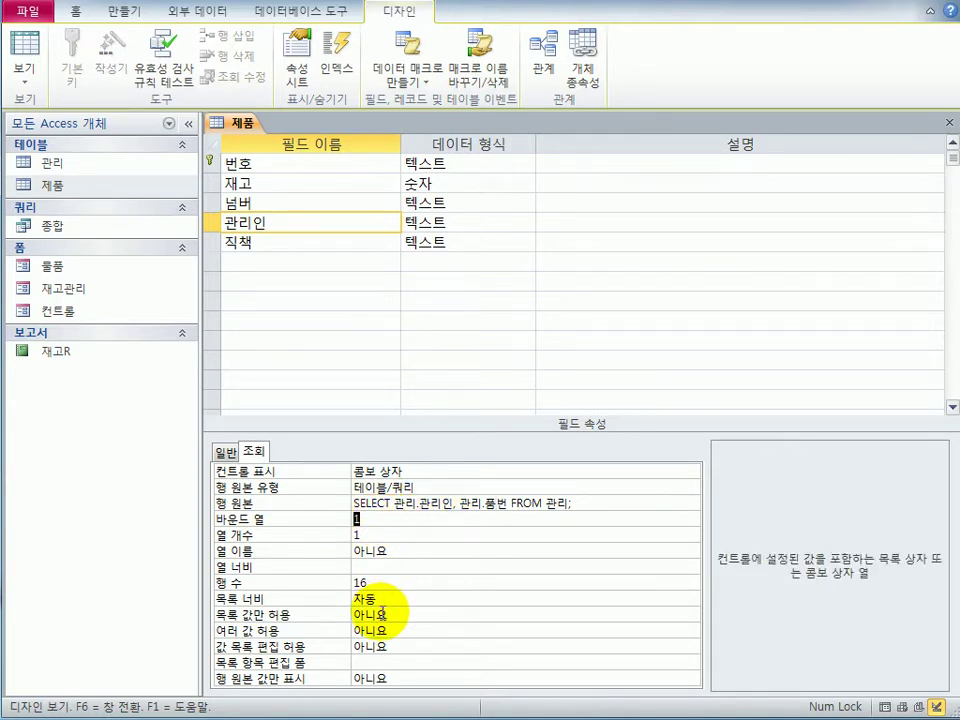
click(343, 535)
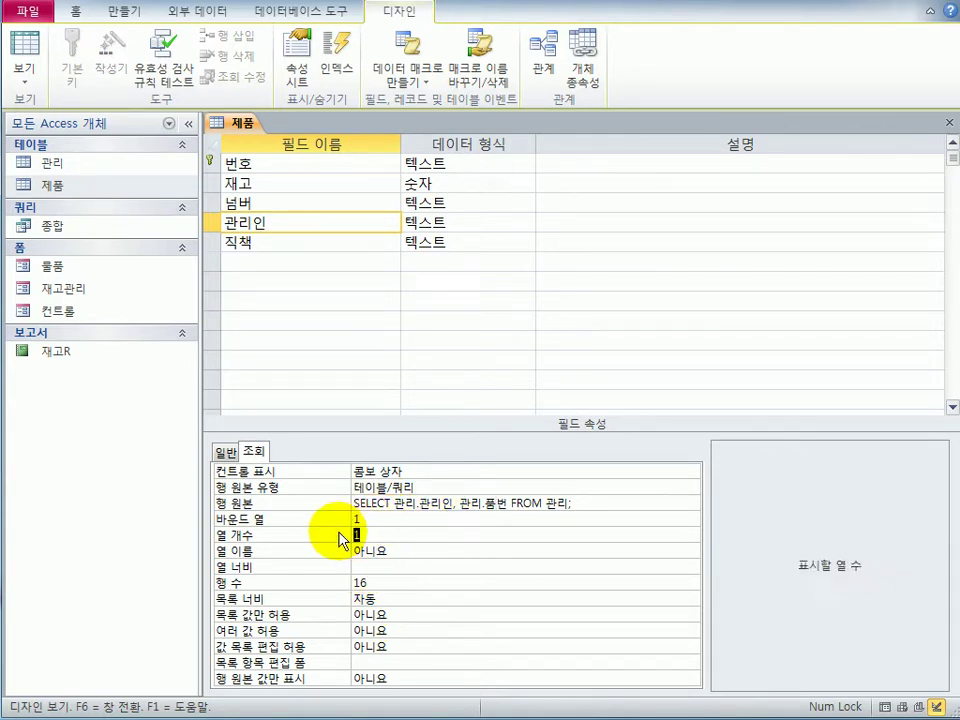
text(2)
click(373, 568)
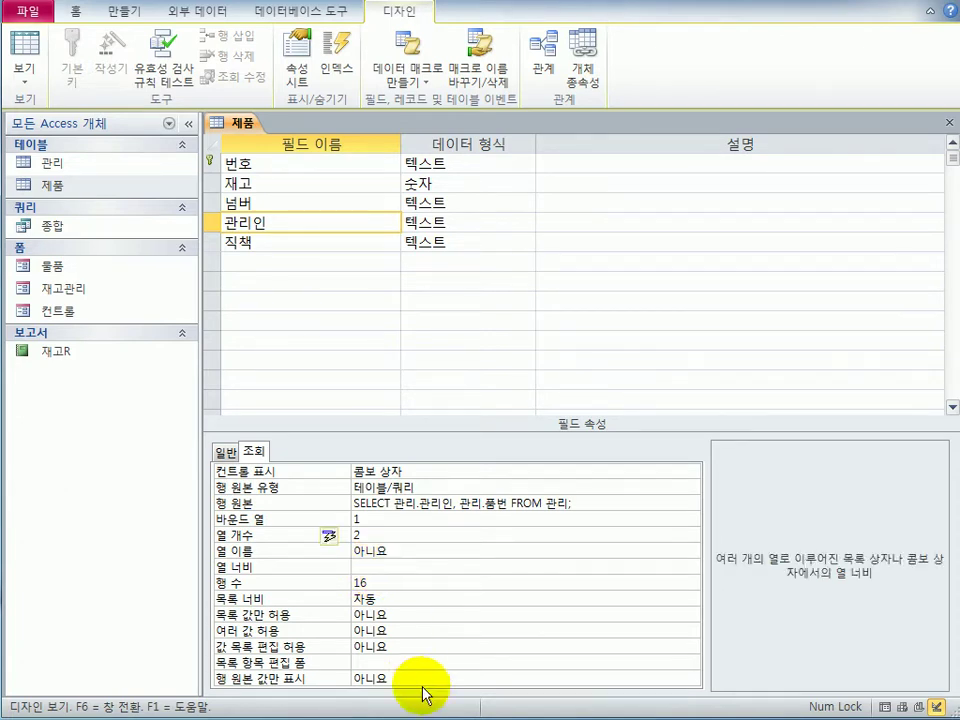
text(0;2)
click(364, 598)
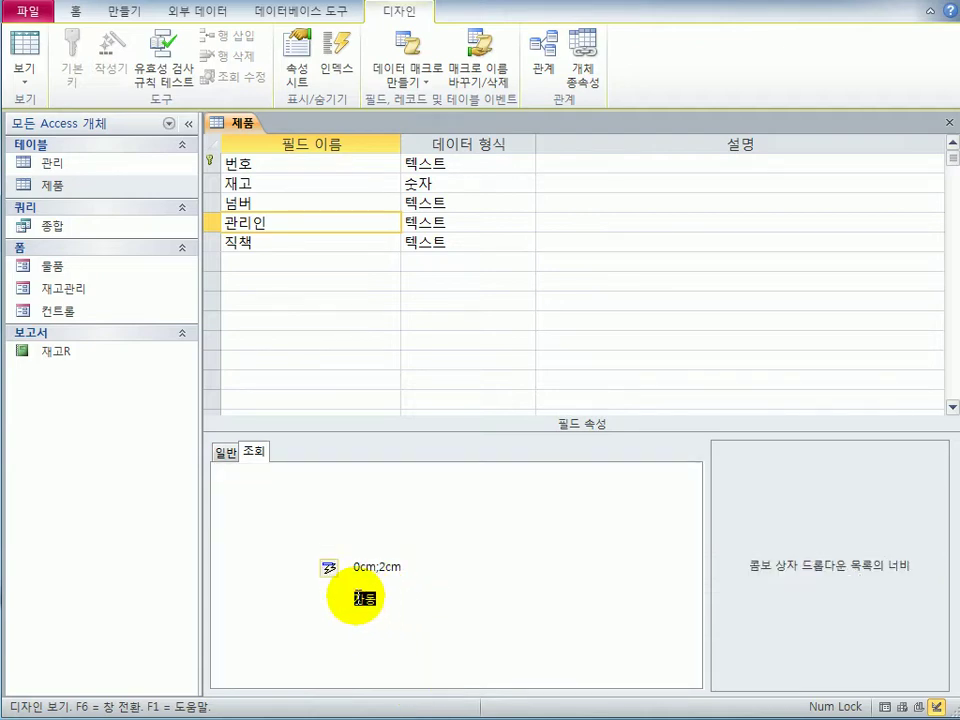
text(2)
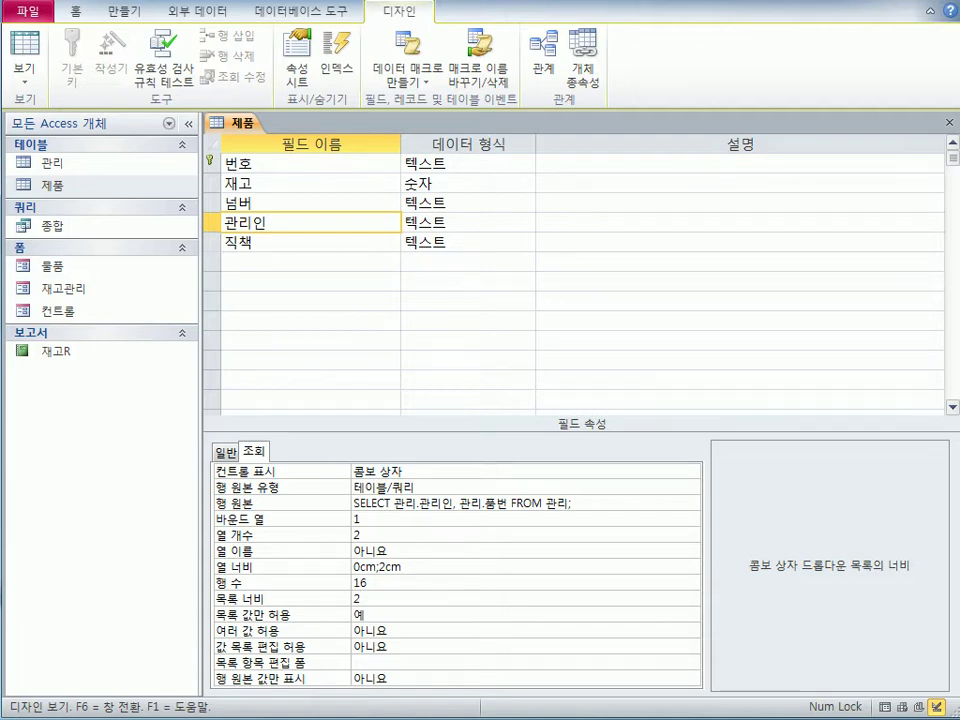
click(25, 55)
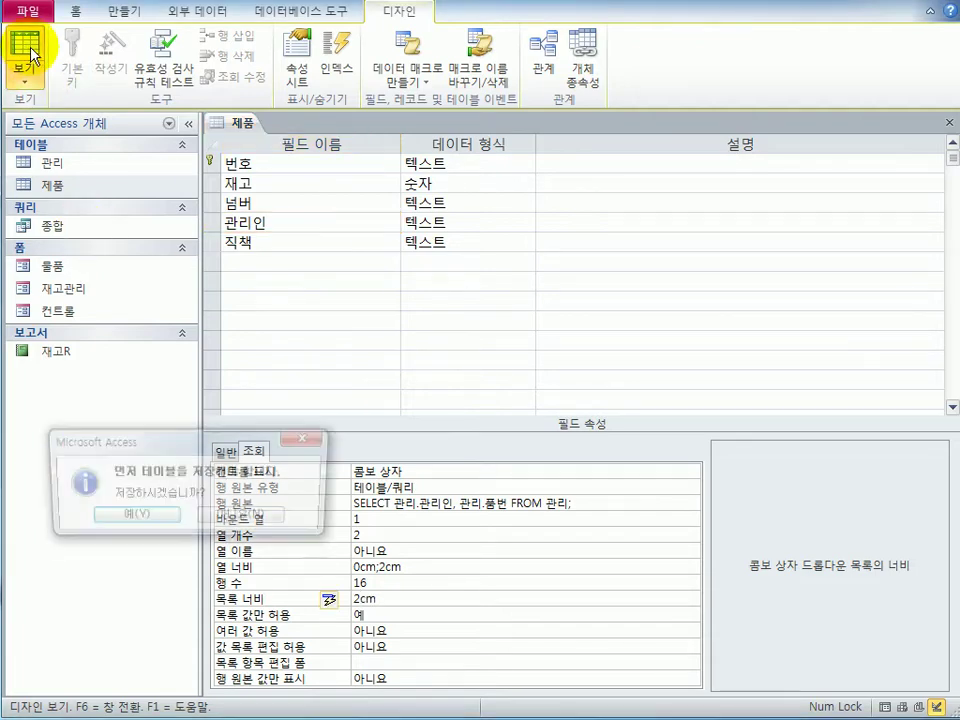
Save the 제품 table, check the 관리인 dropdown on record 001N, and close the table
click(126, 516)
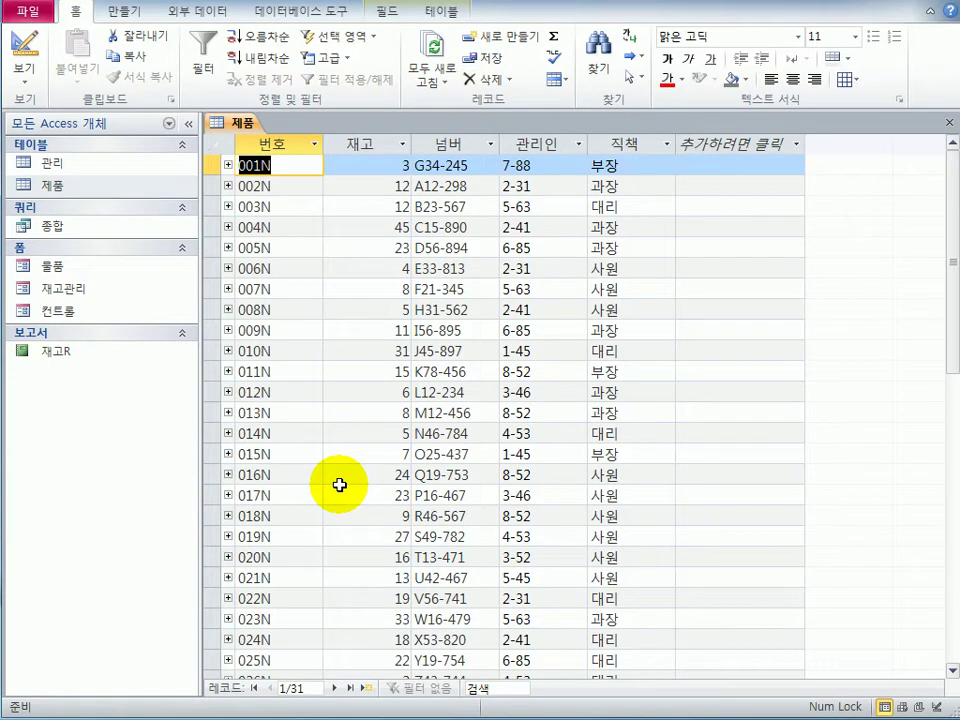
click(507, 165)
click(578, 167)
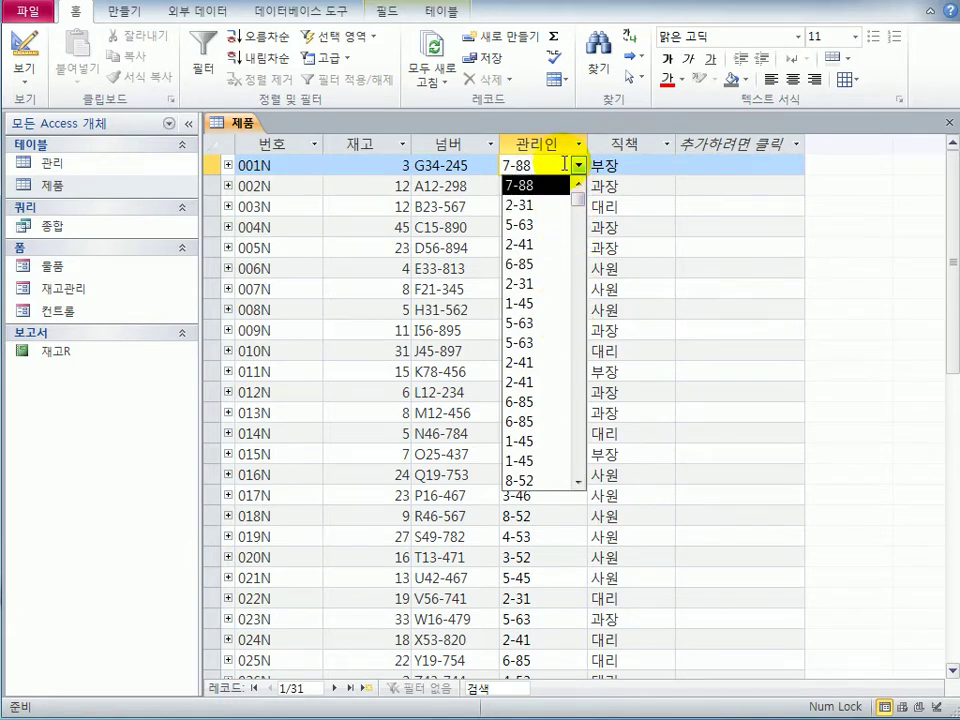
click(952, 124)
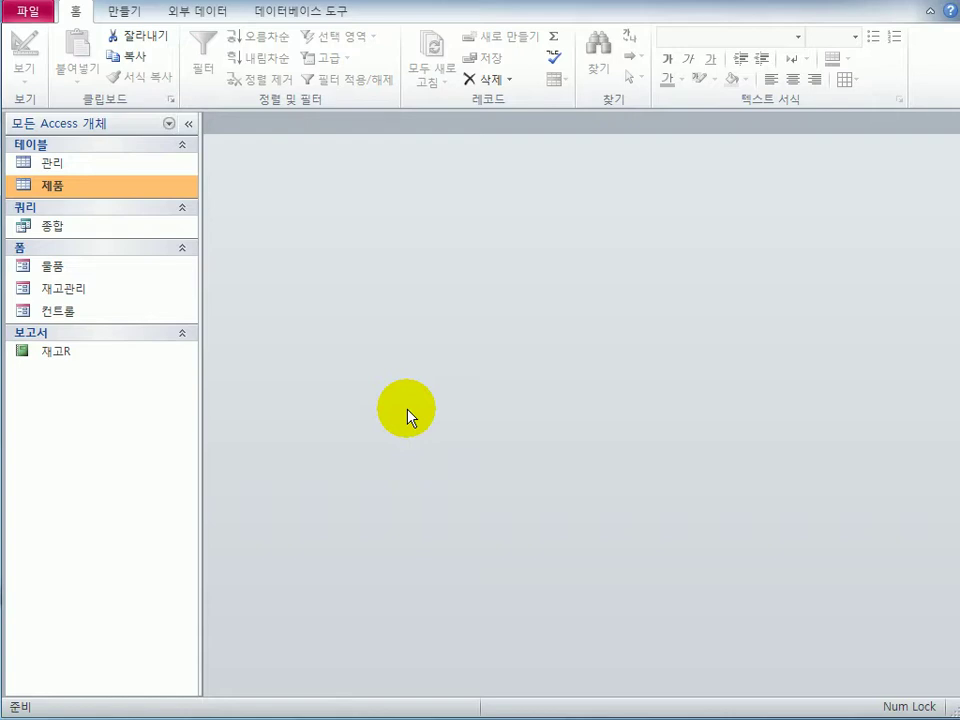
click(86, 297)
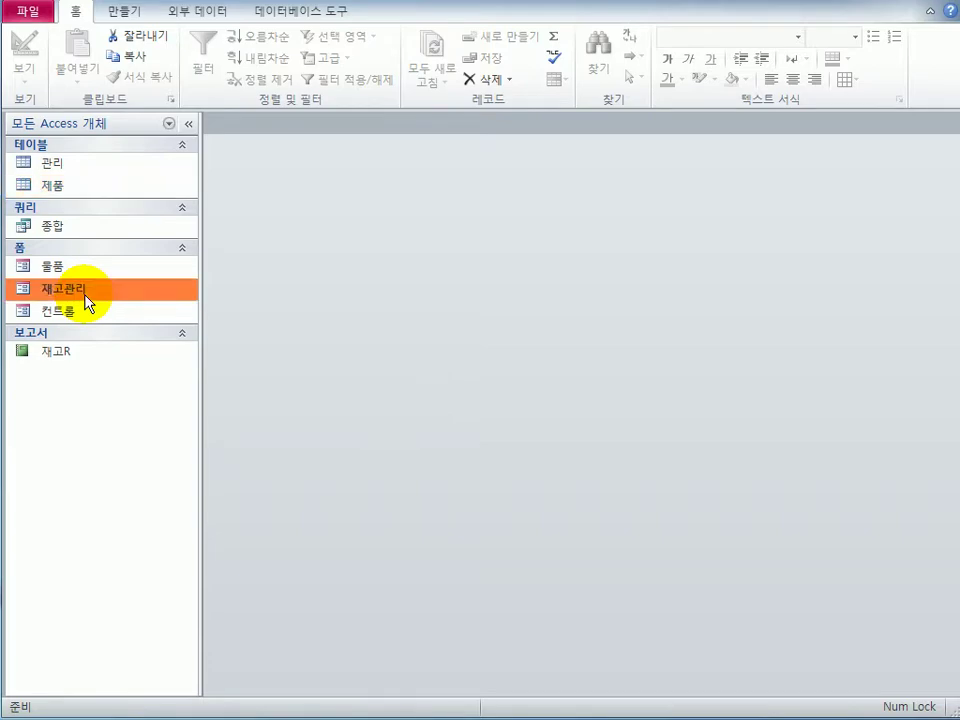
Open the 재고관리 form in Design view from the Navigation Pane
right_click(86, 297)
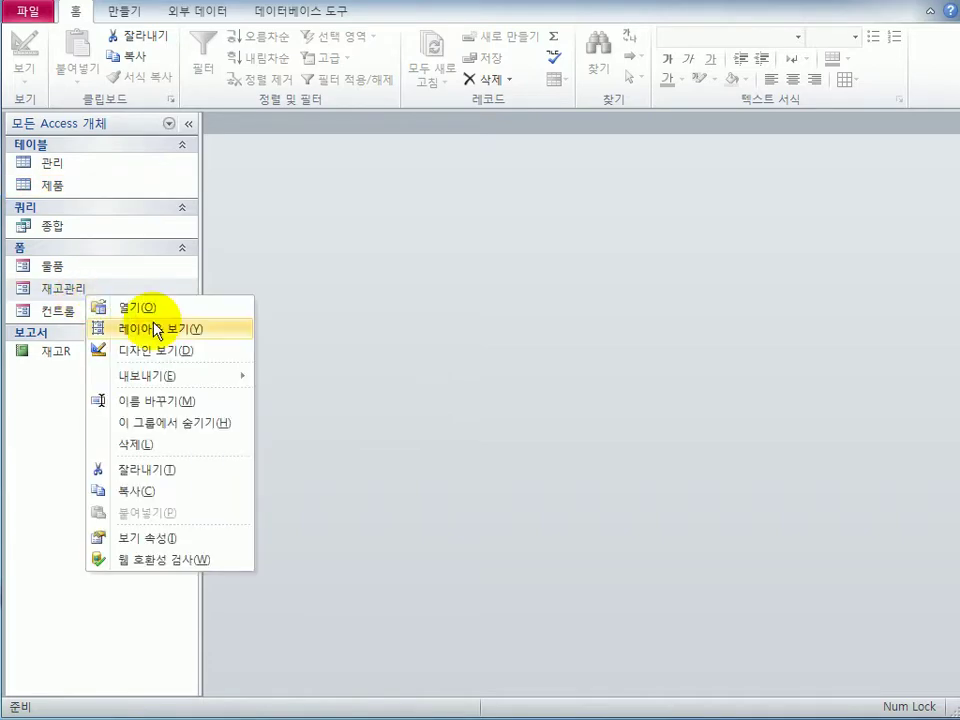
click(158, 354)
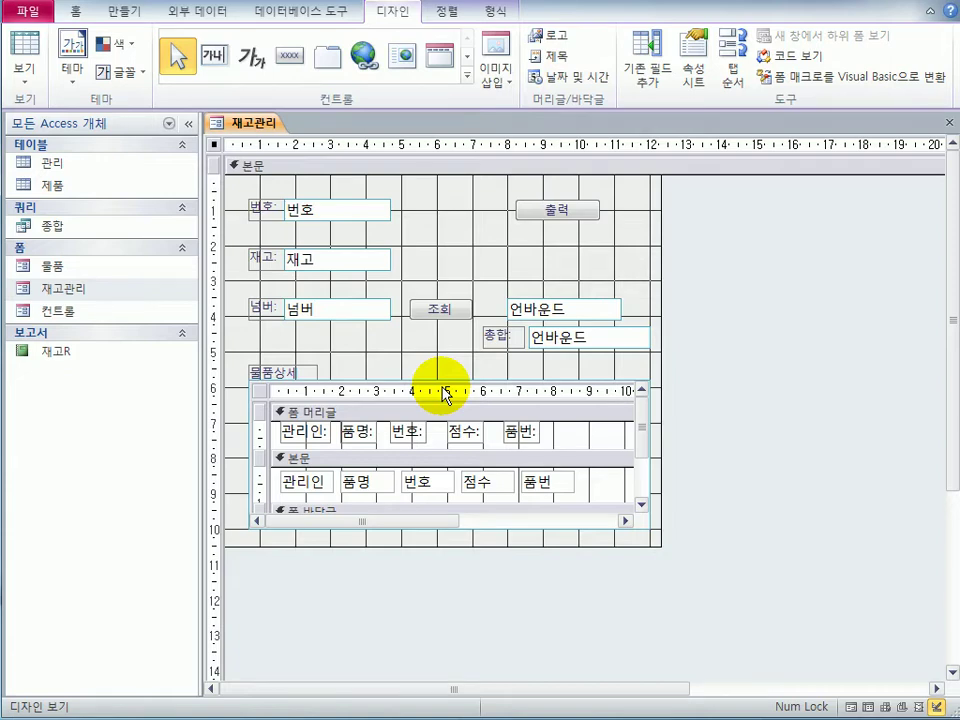
Set the 재고관리 form's 기본 보기 to 단일 폼 in the property sheet, then close it
click(694, 50)
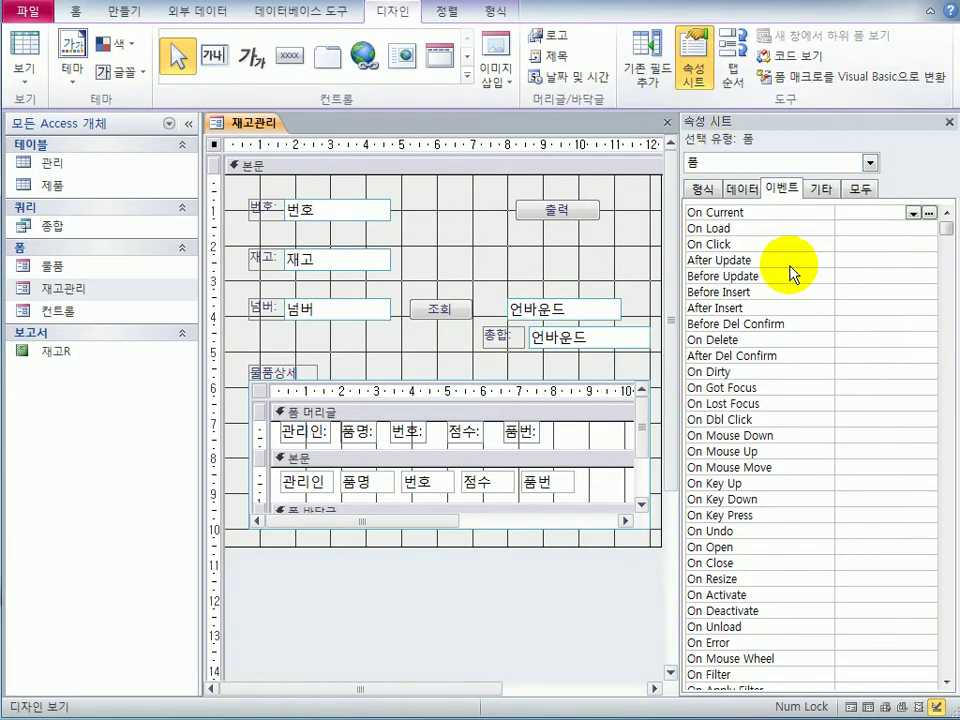
click(861, 192)
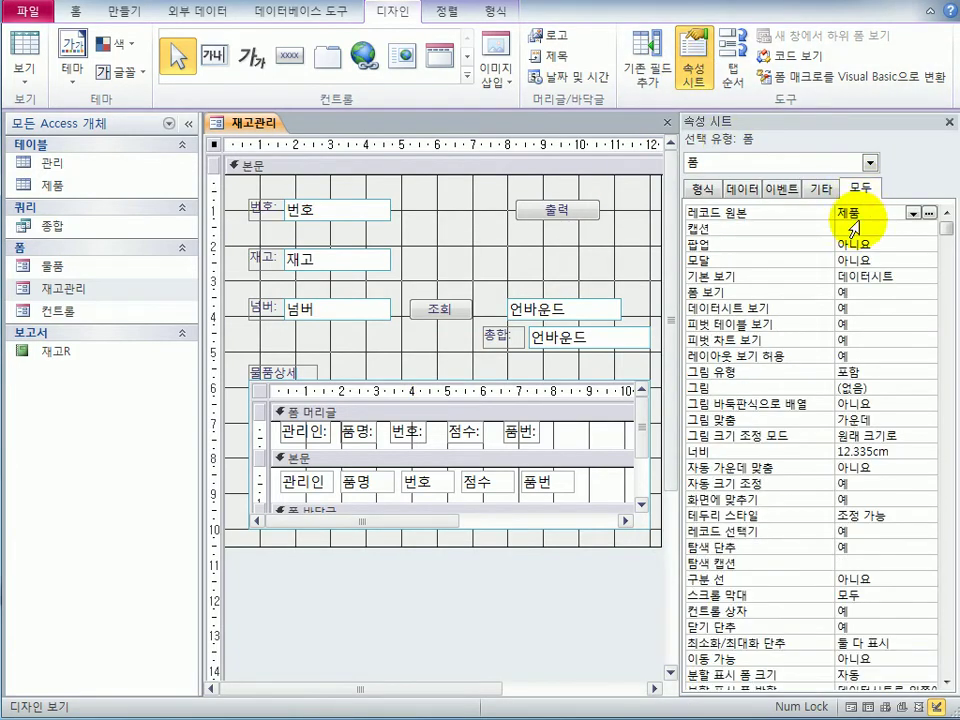
click(897, 278)
click(928, 278)
click(911, 297)
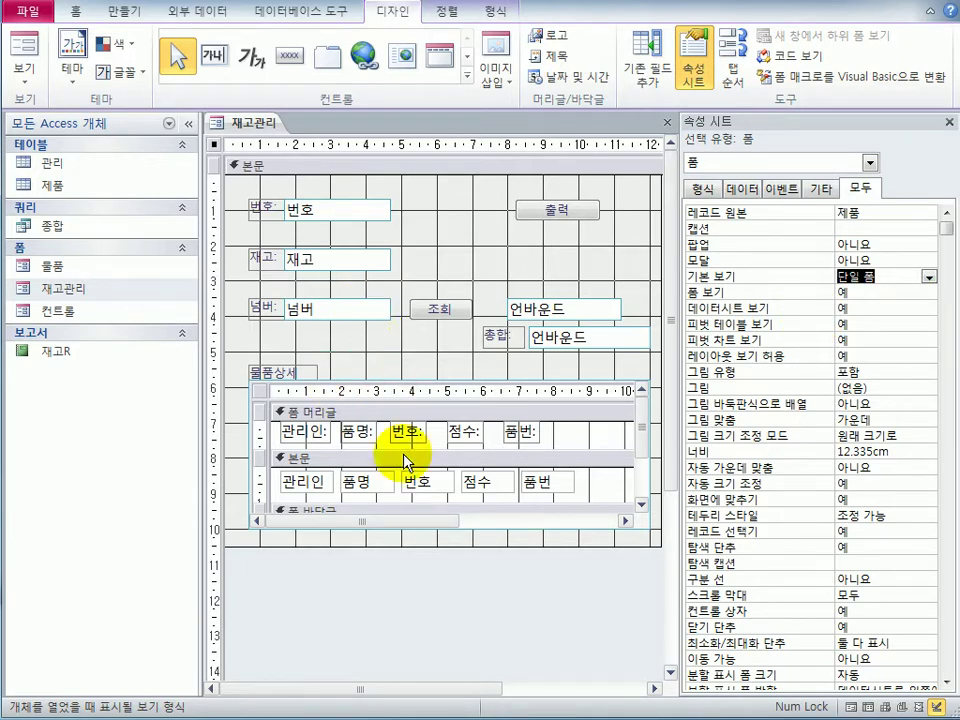
click(948, 122)
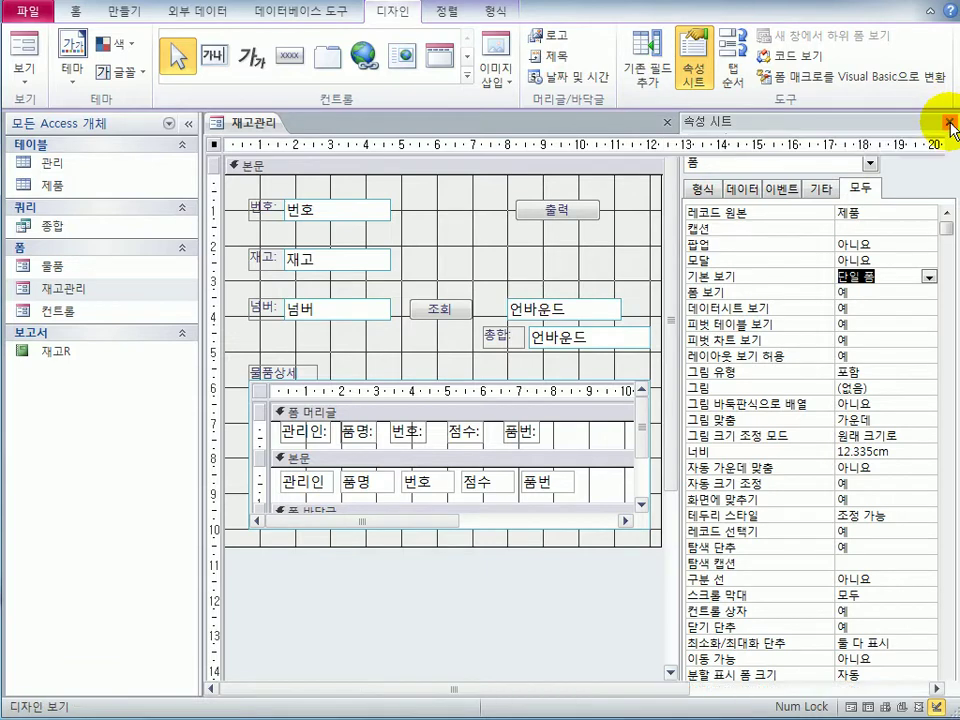
Select the 번호, 재고, 넘버 and both 언바운드 text boxes together
click(334, 212)
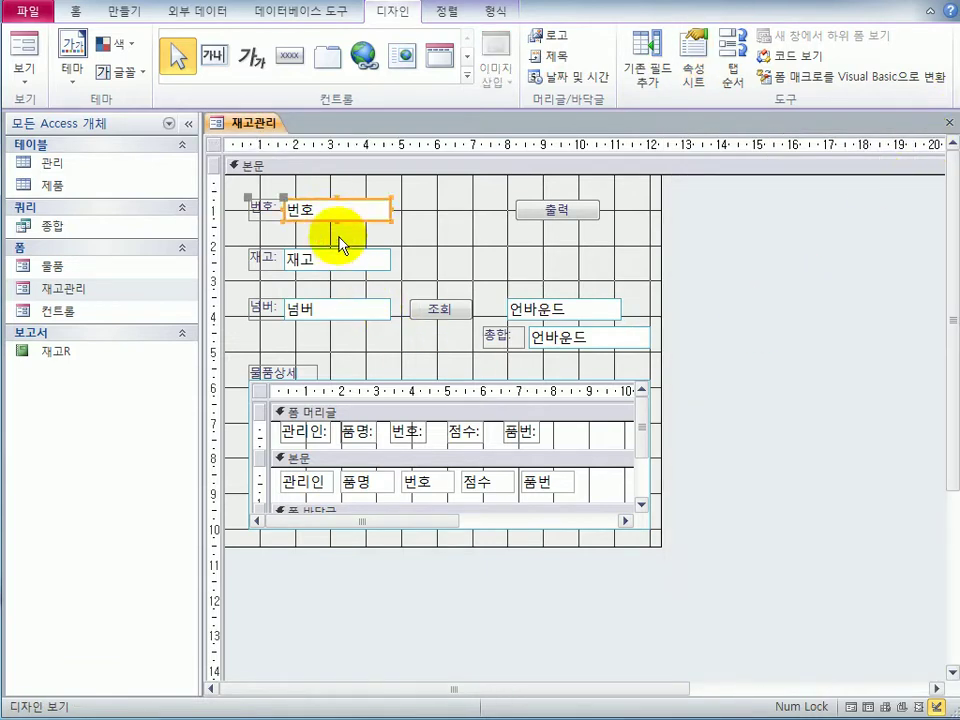
shift+click(342, 266)
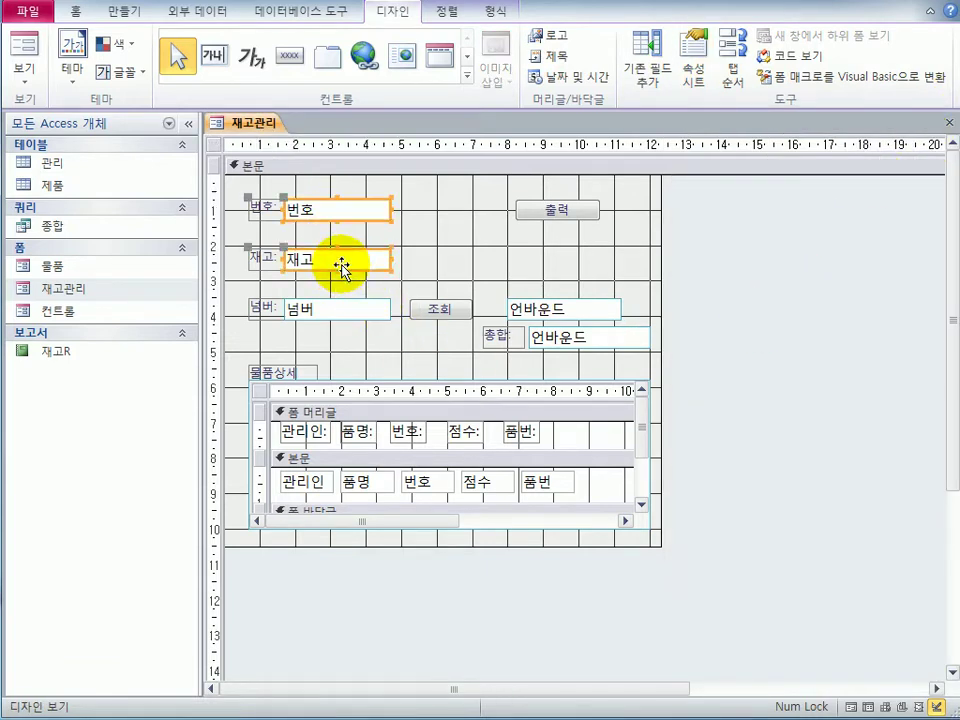
shift+click(338, 320)
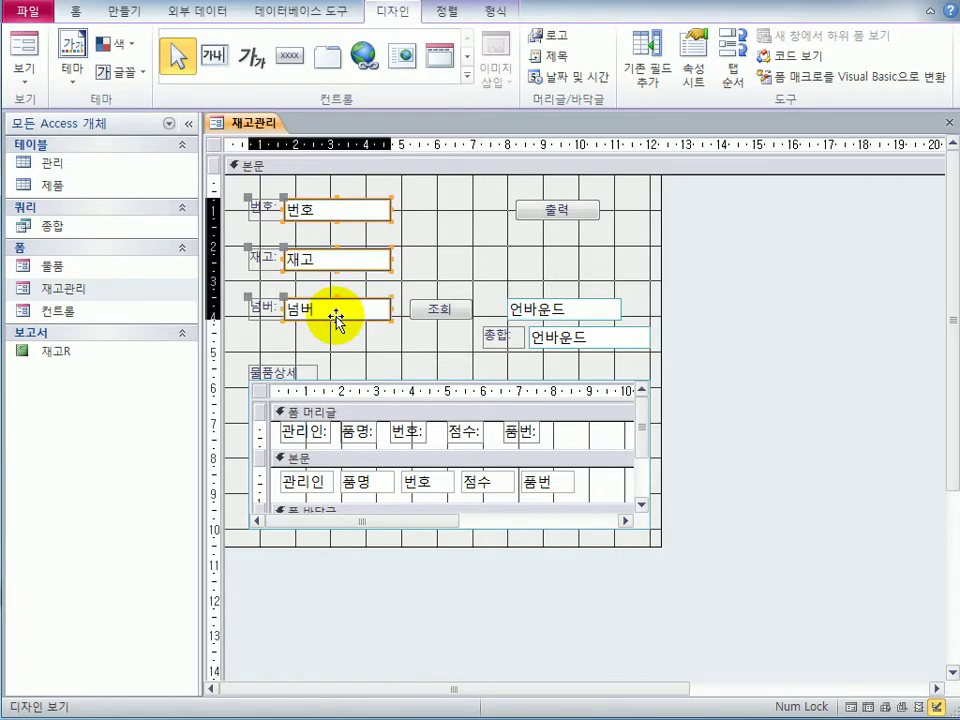
shift+click(584, 322)
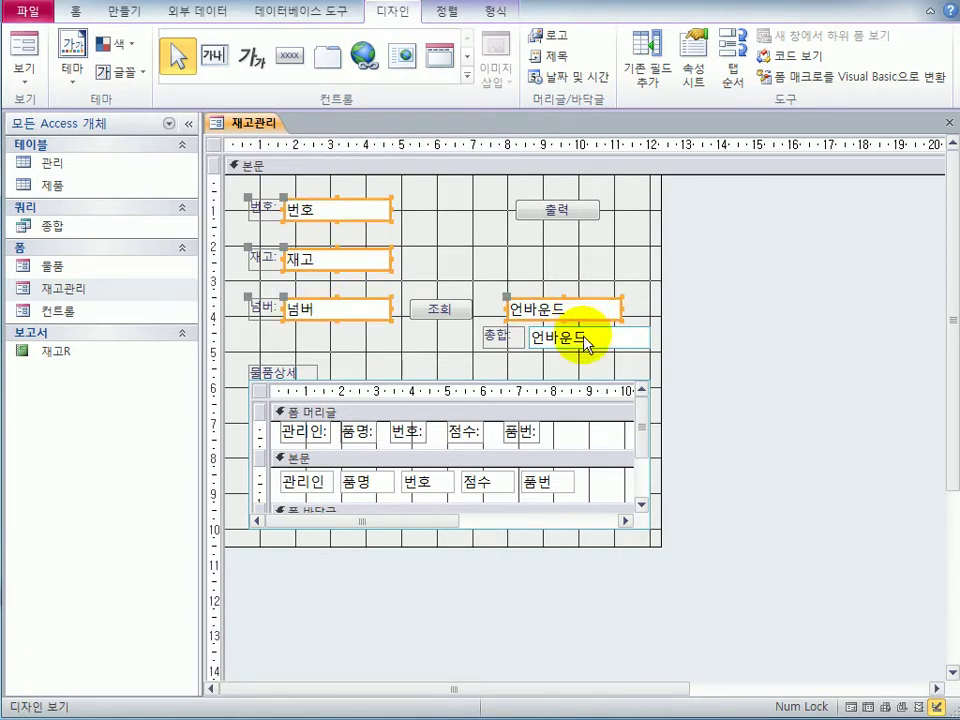
shift+click(582, 332)
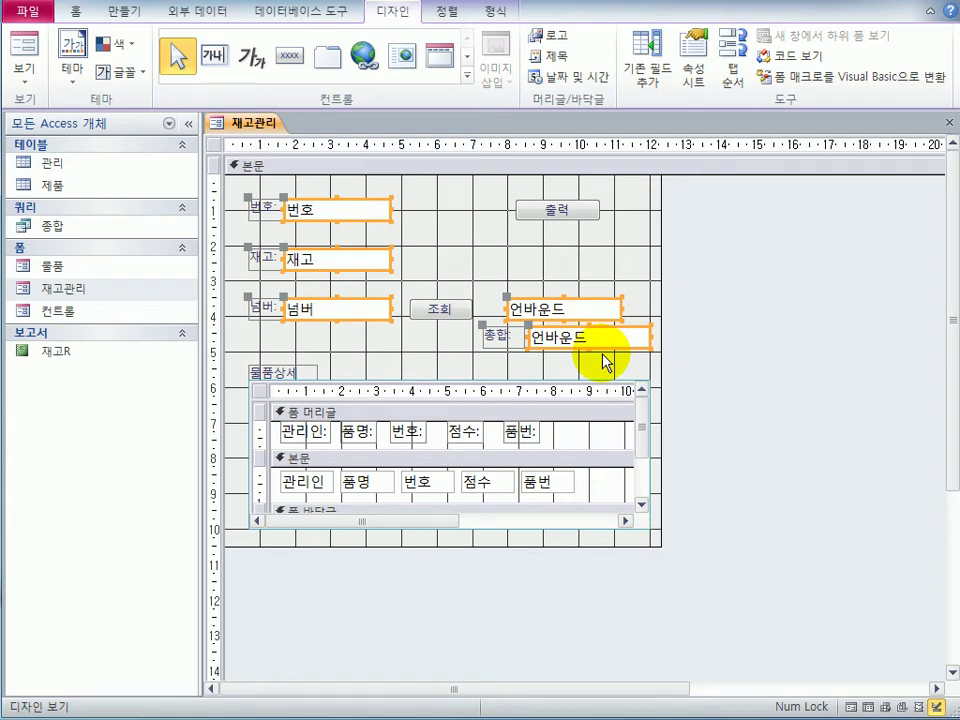
Set the selected text boxes' border thickness to 가는 선 on the Format tab
click(694, 50)
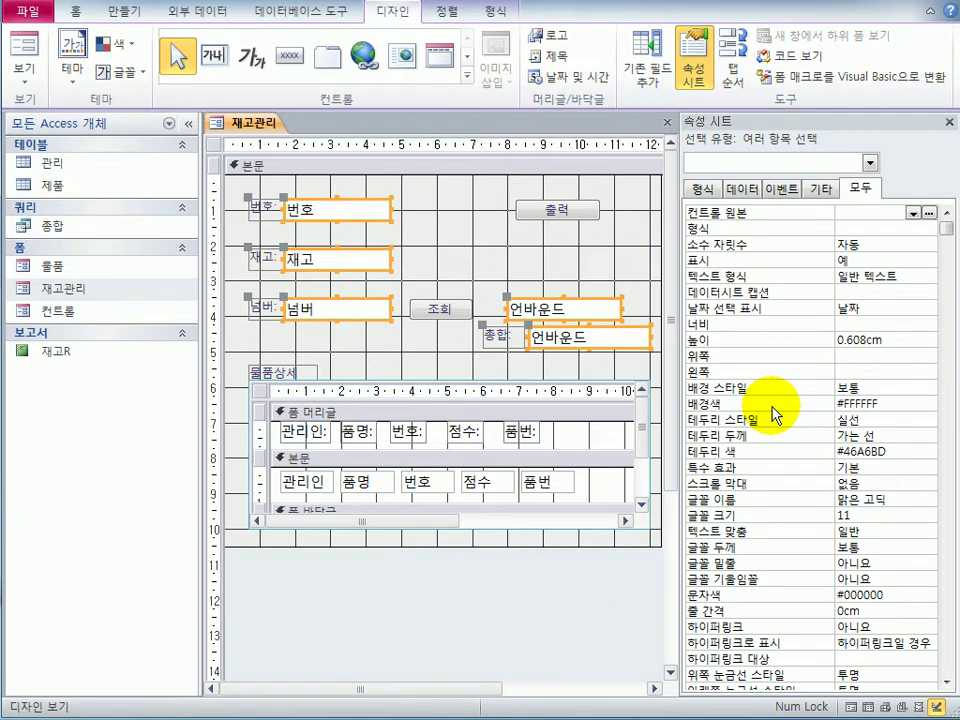
click(703, 188)
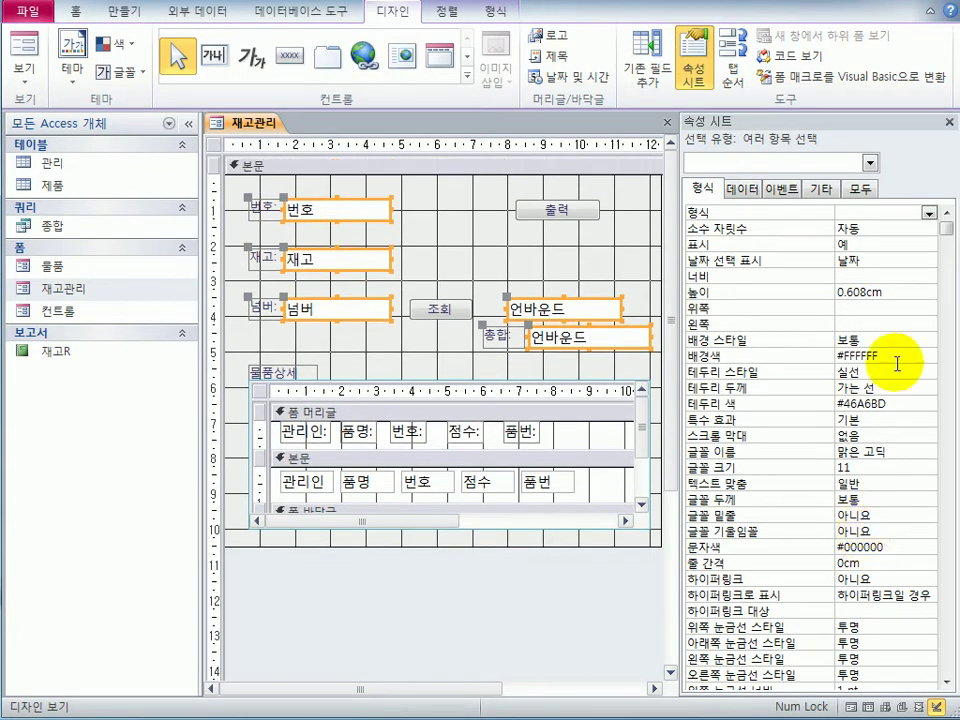
click(950, 238)
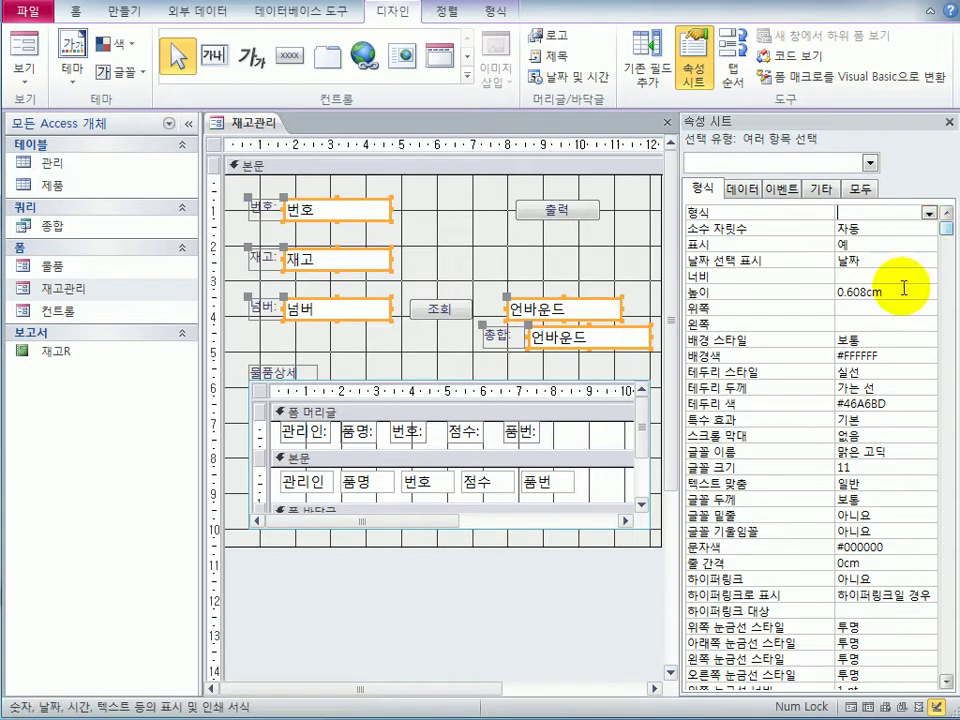
click(876, 403)
click(897, 387)
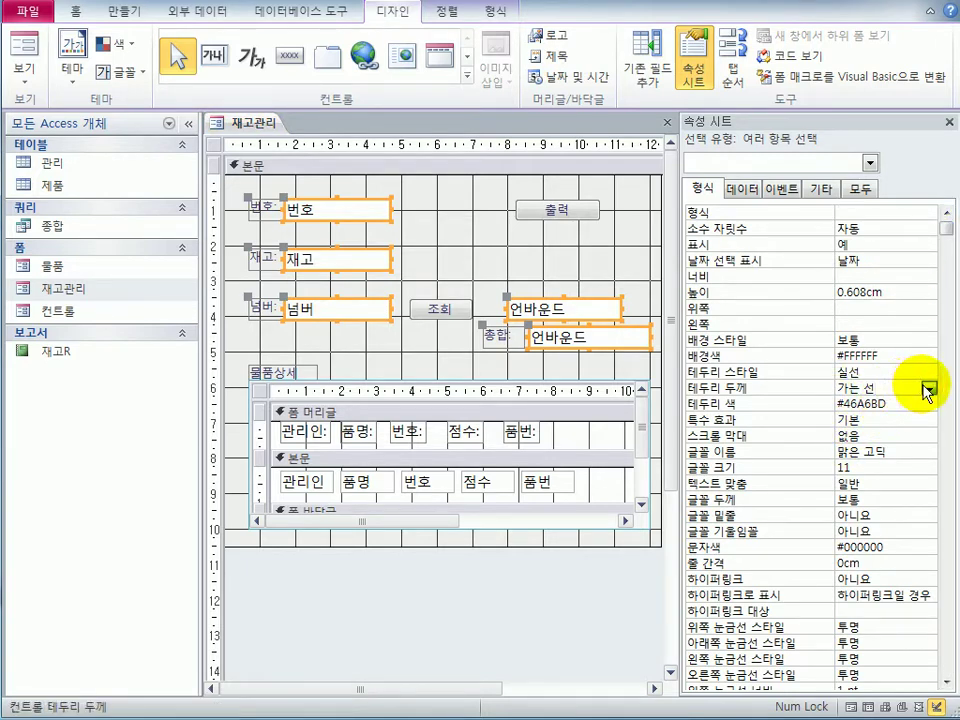
click(929, 387)
click(900, 400)
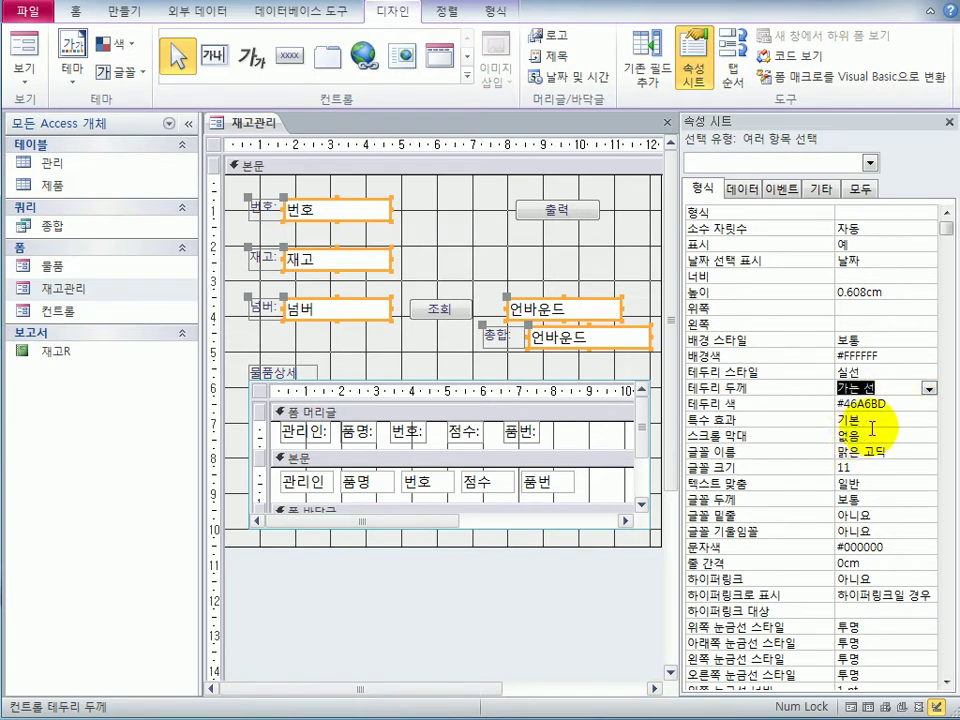
Give the text boxes an 오목 special effect and 투명 border style
click(876, 420)
click(929, 420)
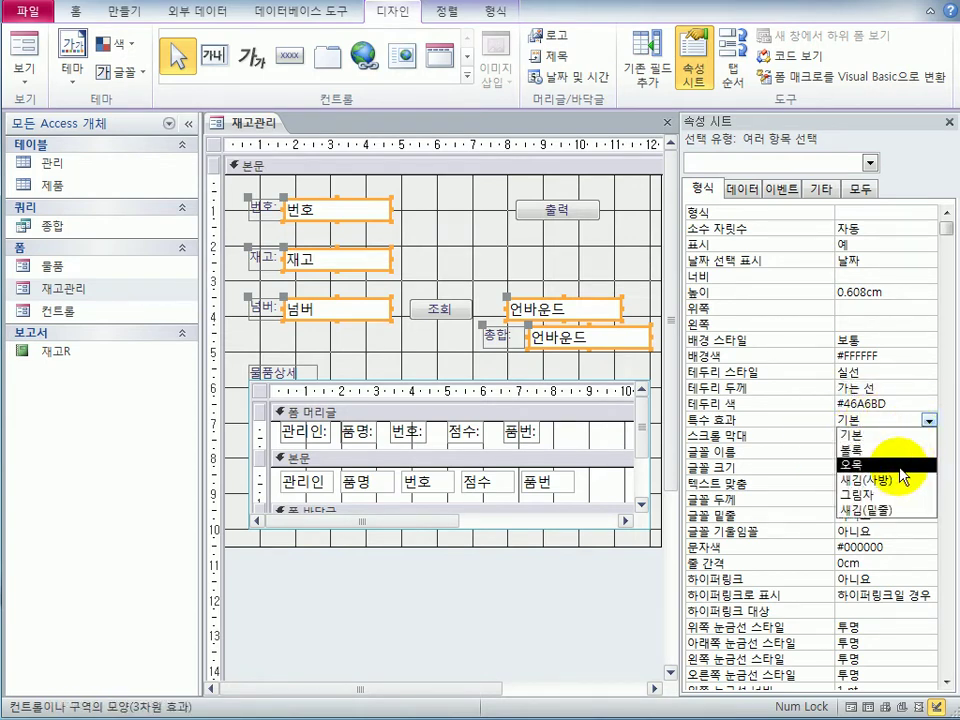
click(912, 462)
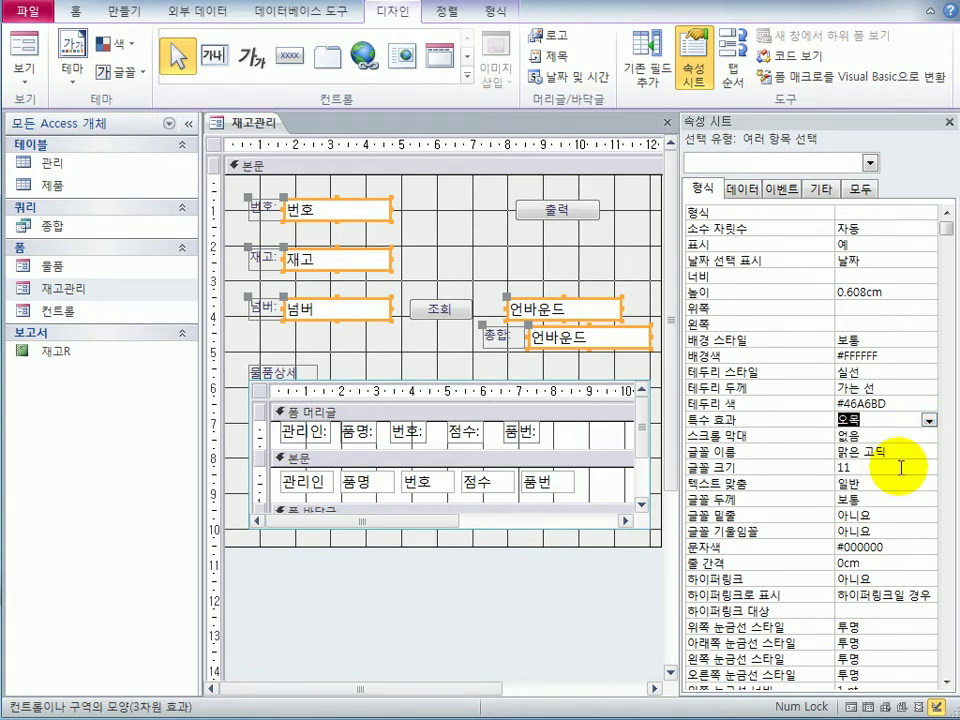
click(871, 373)
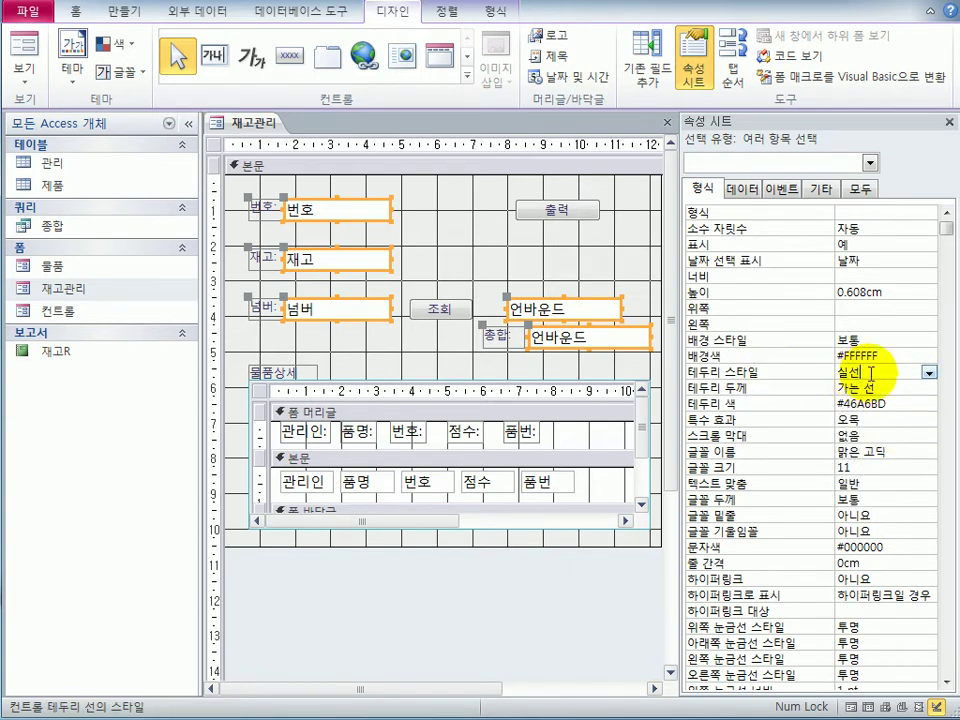
click(929, 373)
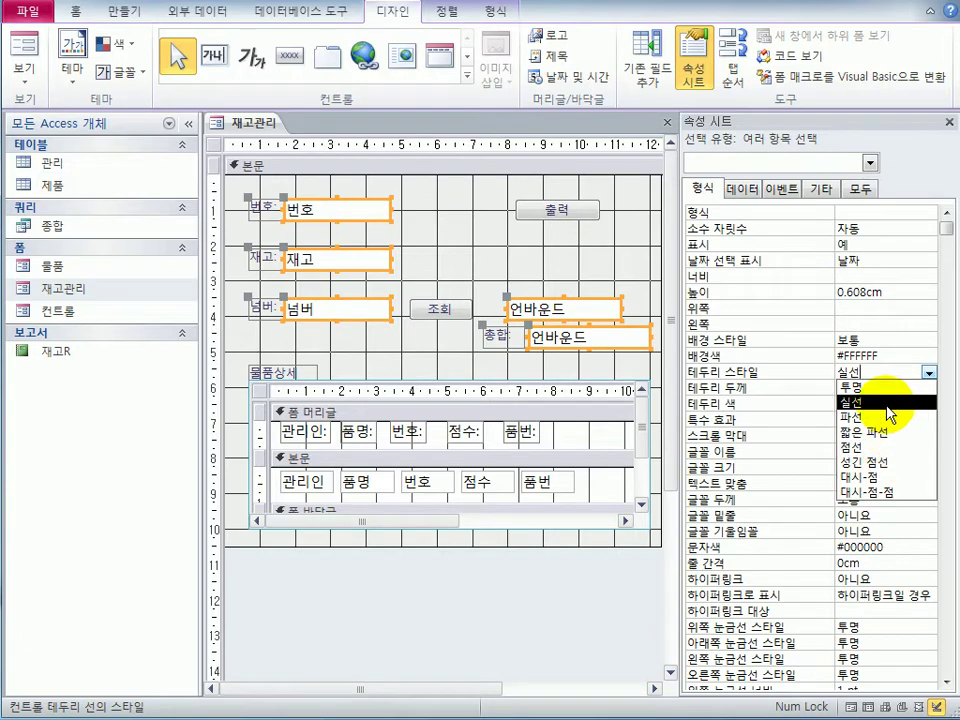
click(852, 387)
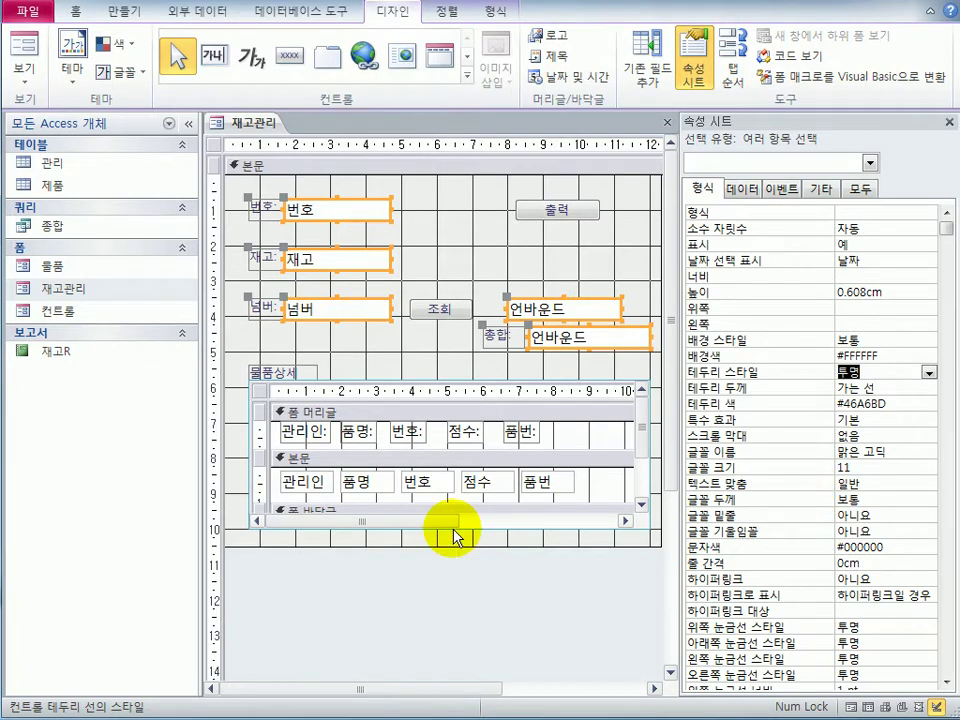
click(621, 231)
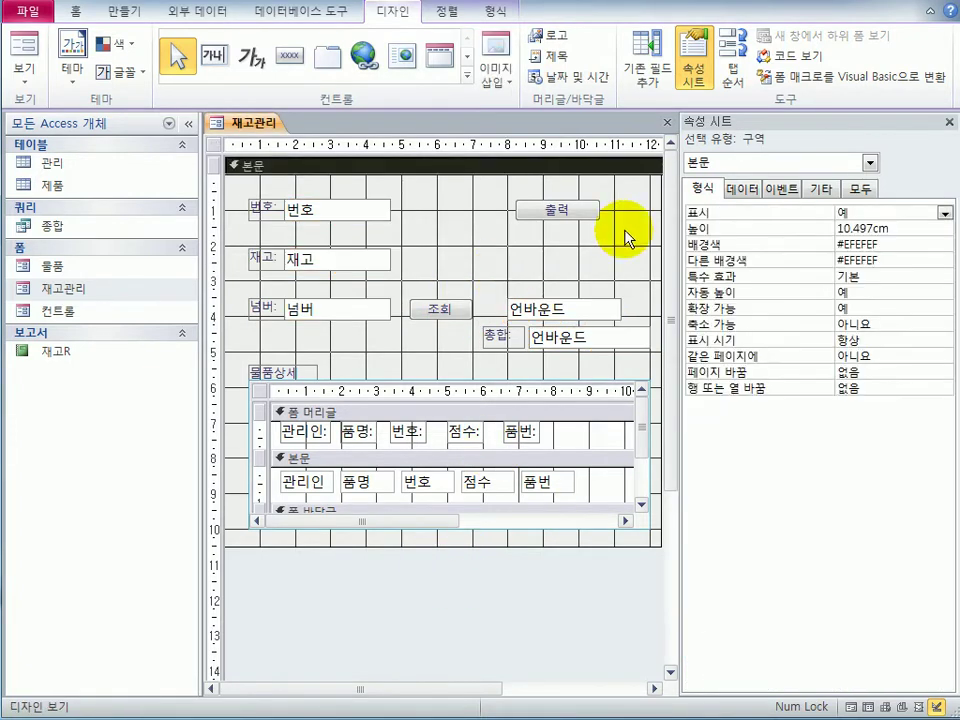
Select txt종합 in the Property Sheet and show its data properties
click(870, 166)
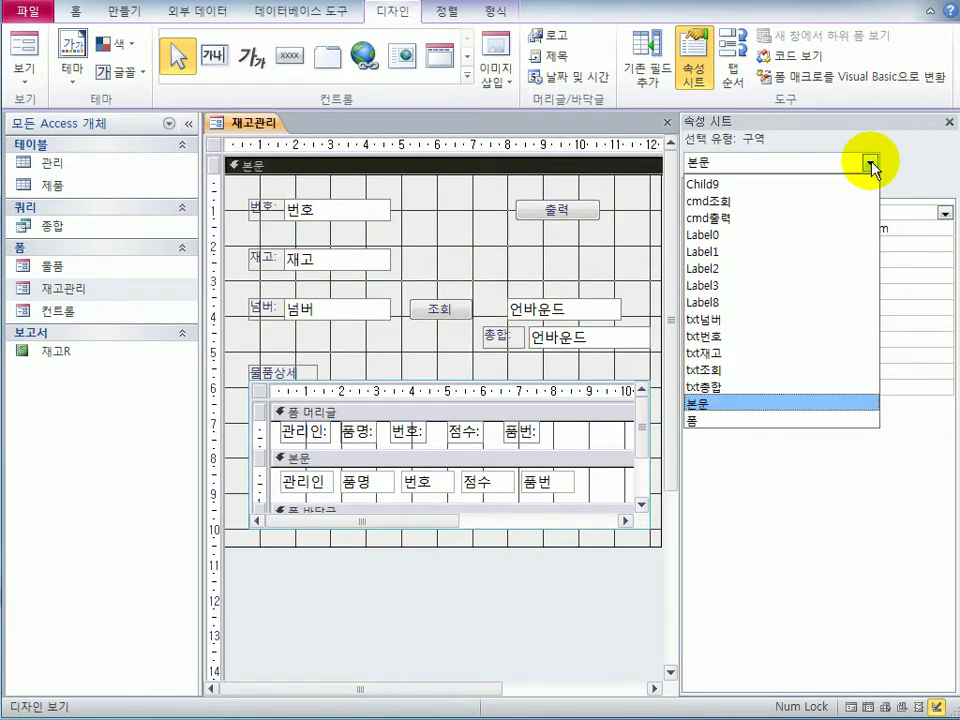
click(806, 388)
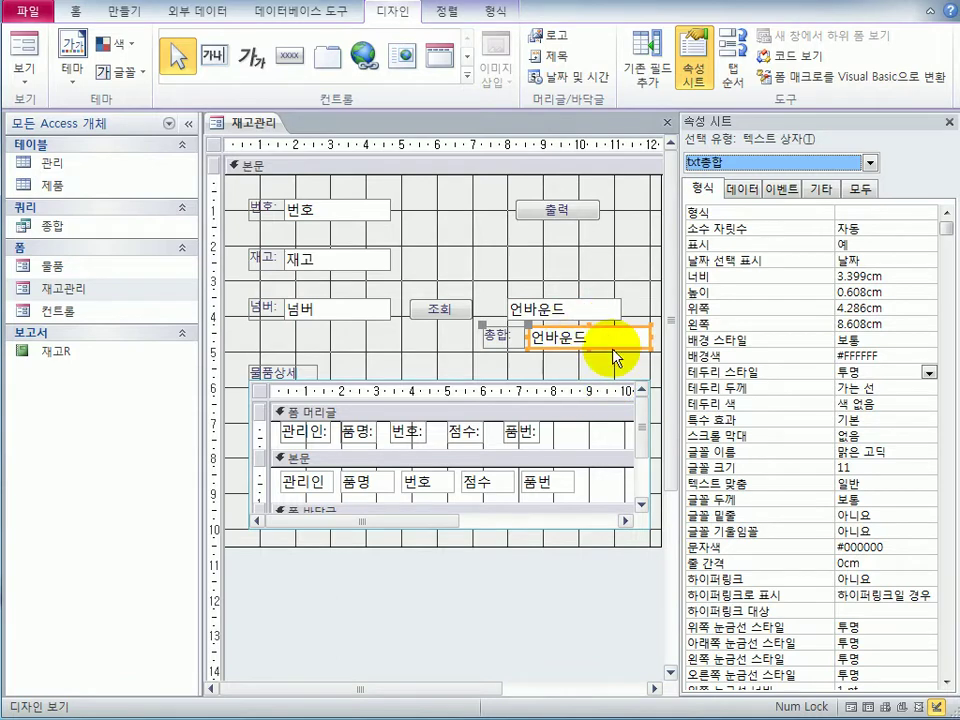
click(751, 189)
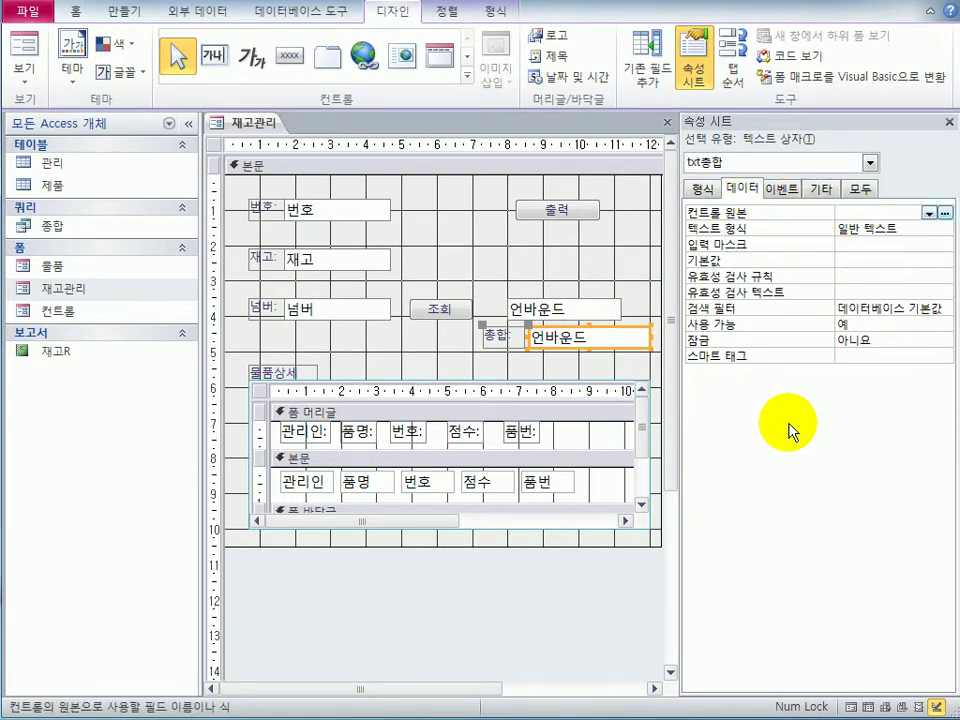
Enter =DSum("[재고]","제품","[번호]=[txt번호]") as the control source via the Zoom box
key(shift+F2)
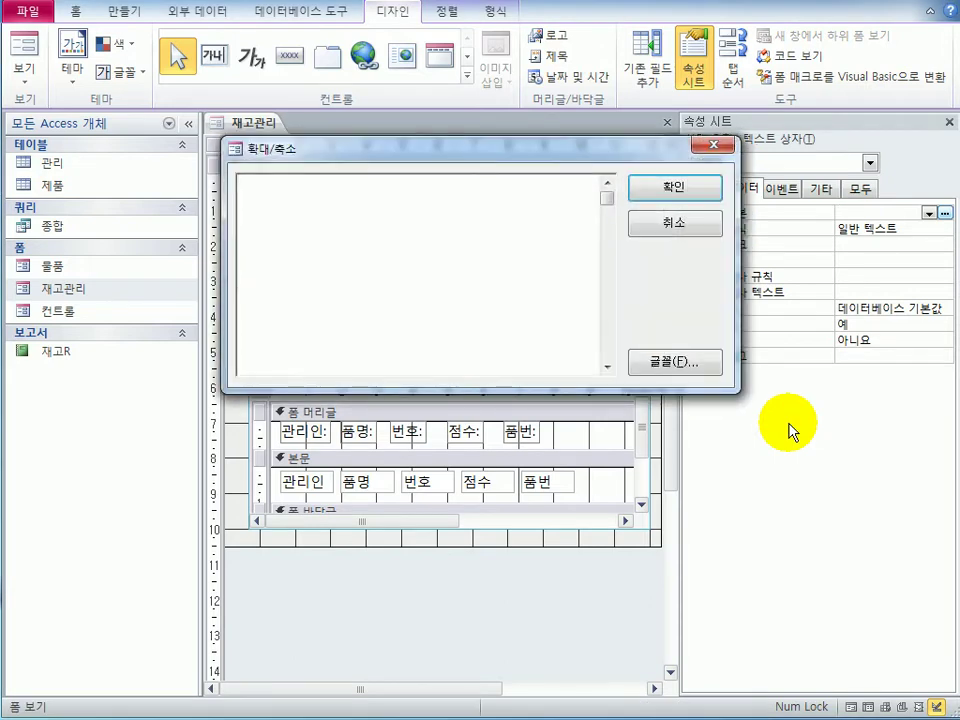
text(=dsum()
text("","",""))
key(Left)
key(Left)
key(Left)
key(Left)
key(Left)
key(Left)
key(Left)
key(Left)
text(ㅈ재고])
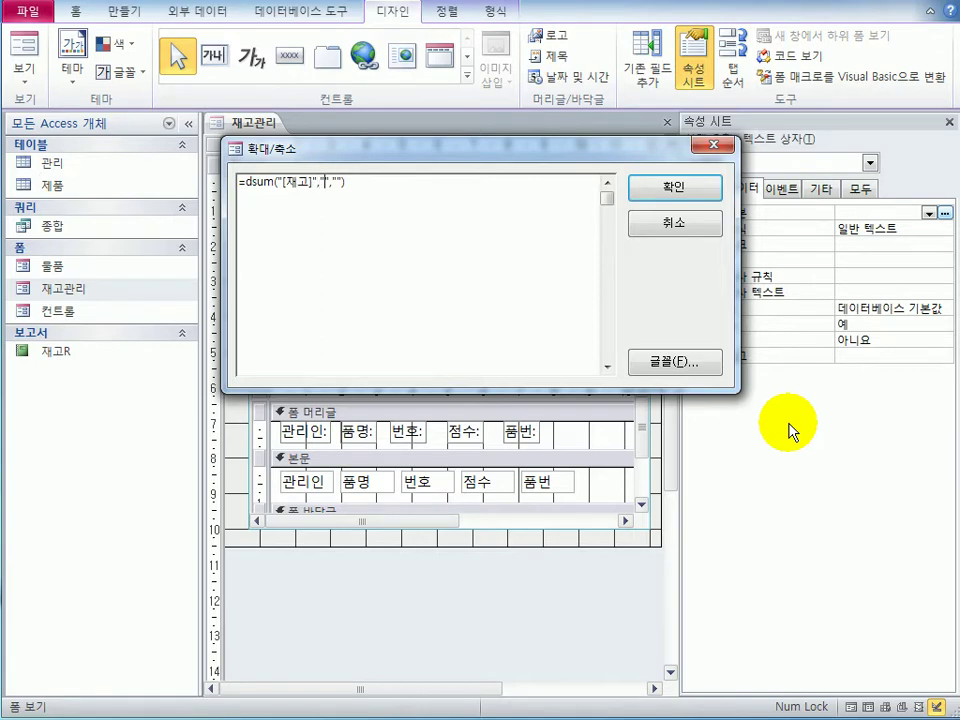
text(제품)
key(Right)
text([번호]=[)
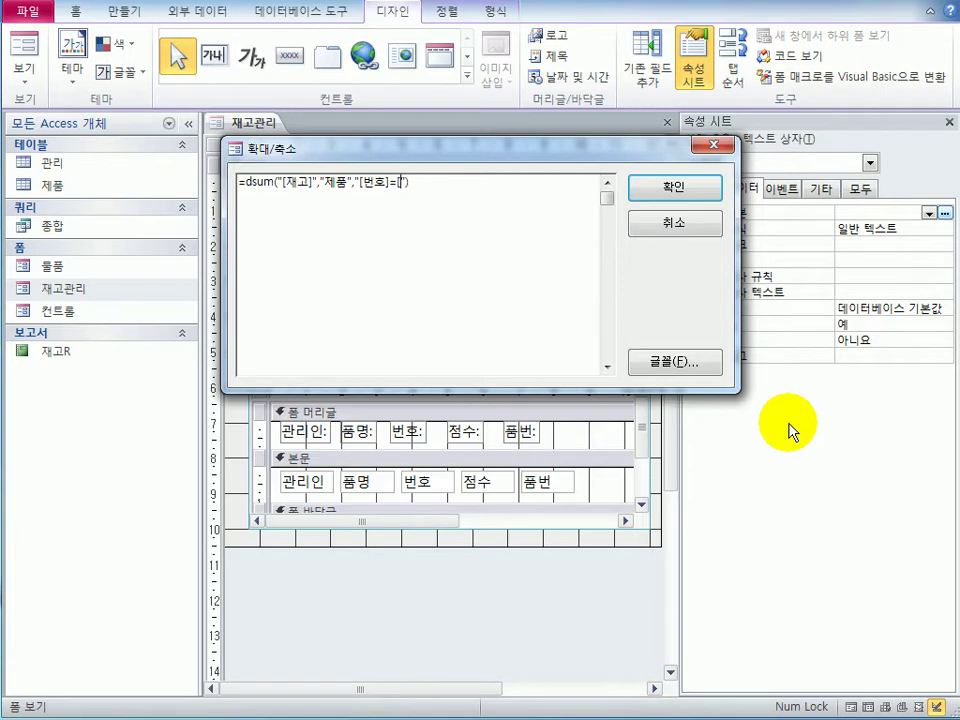
text(txt)
text(번호])
text(])
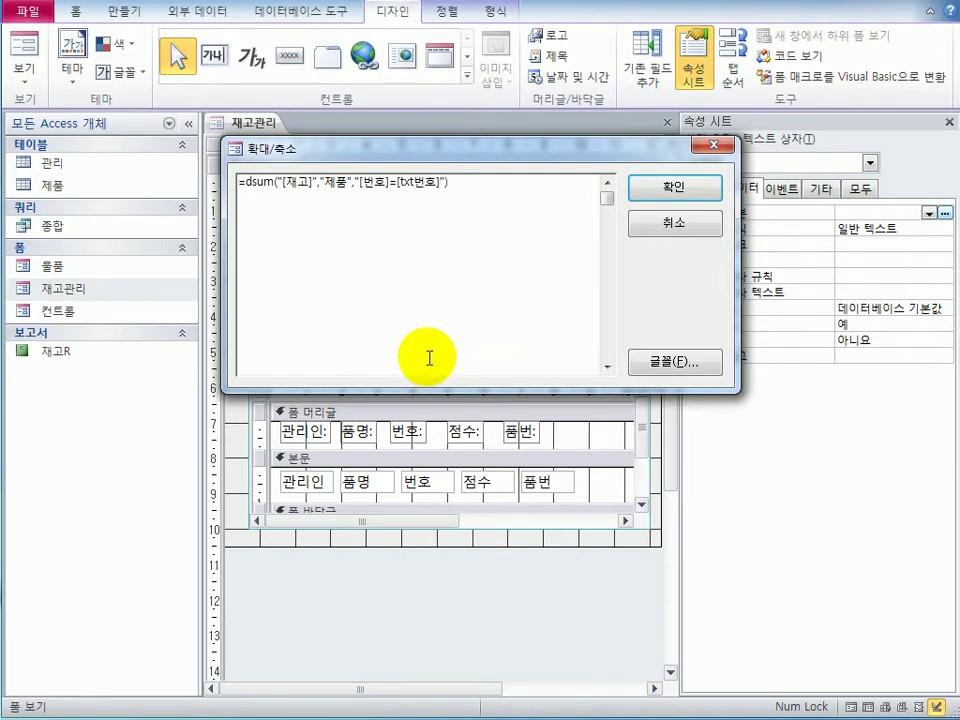
click(699, 199)
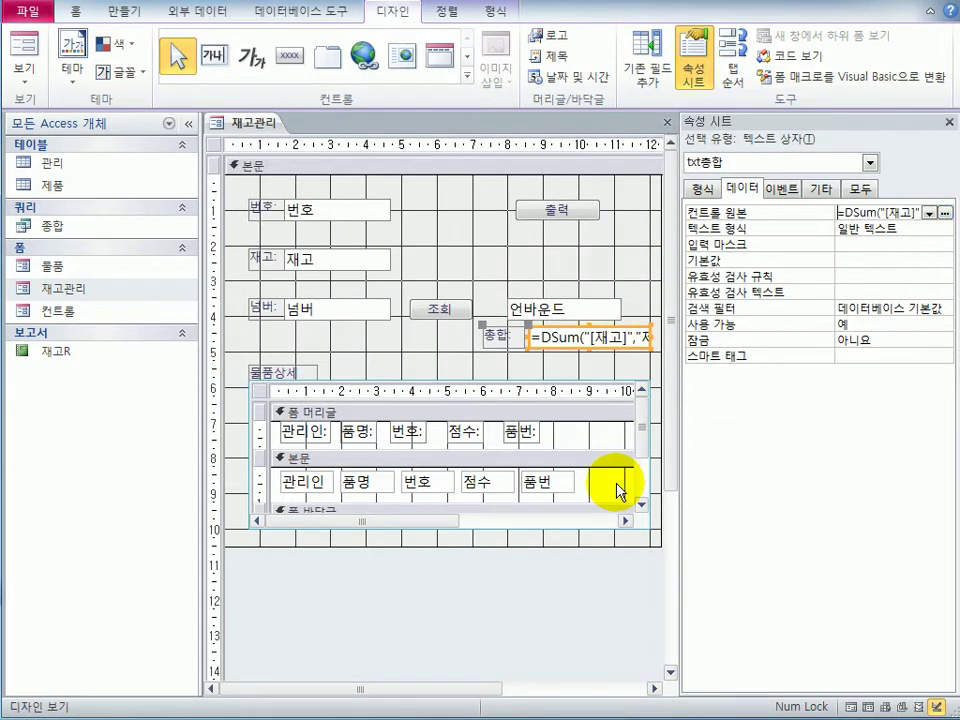
click(22, 52)
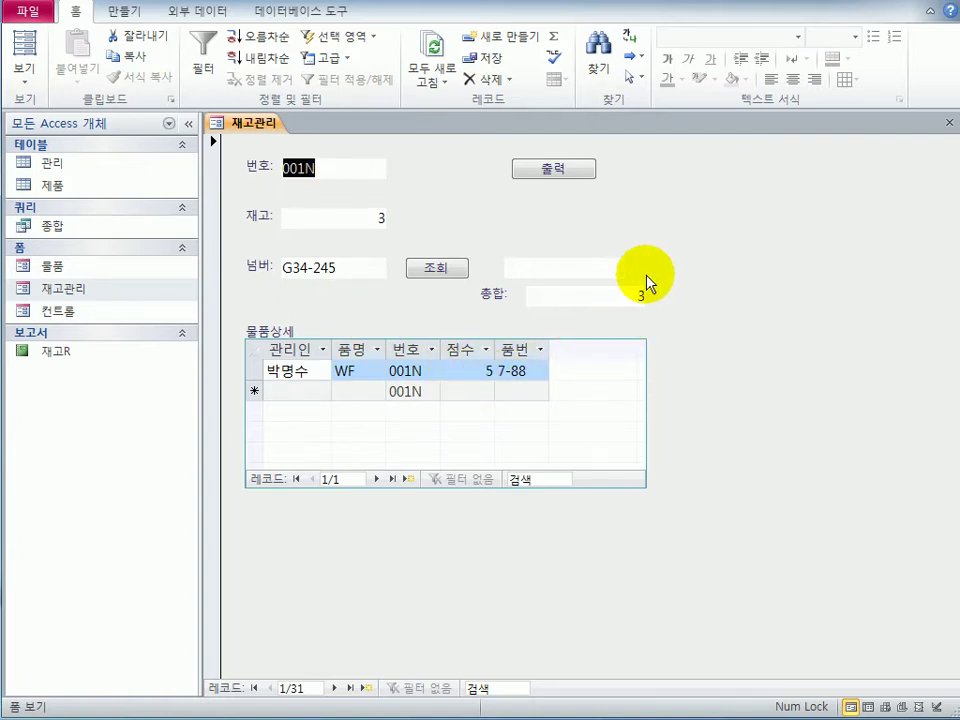
click(26, 78)
click(50, 318)
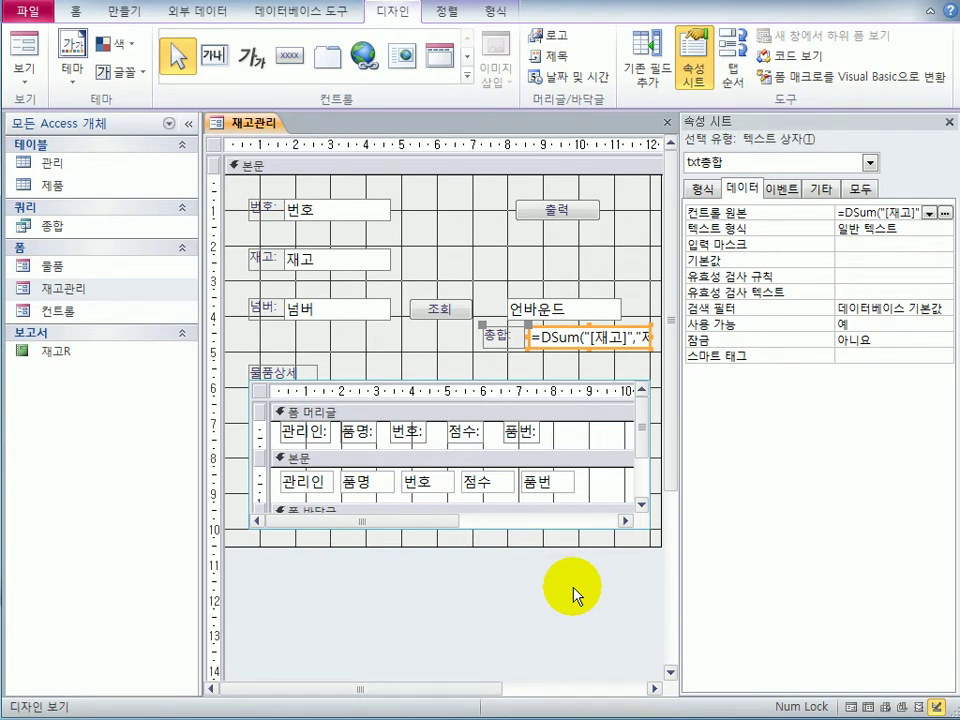
Set the 넘버 text box's 탭 정지 property to 아니요
click(347, 316)
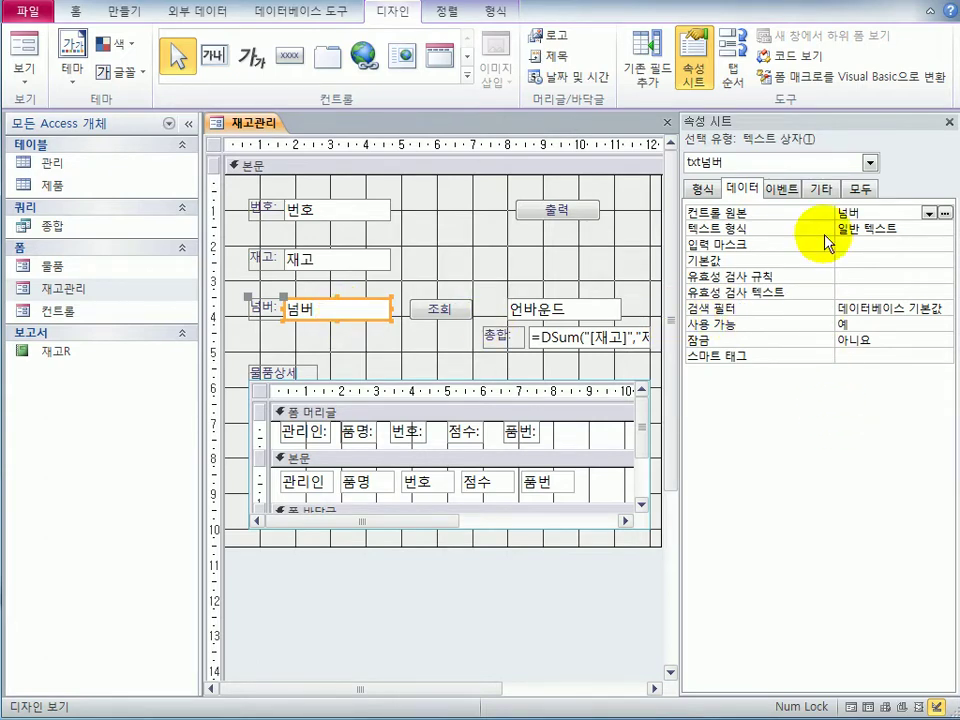
click(858, 189)
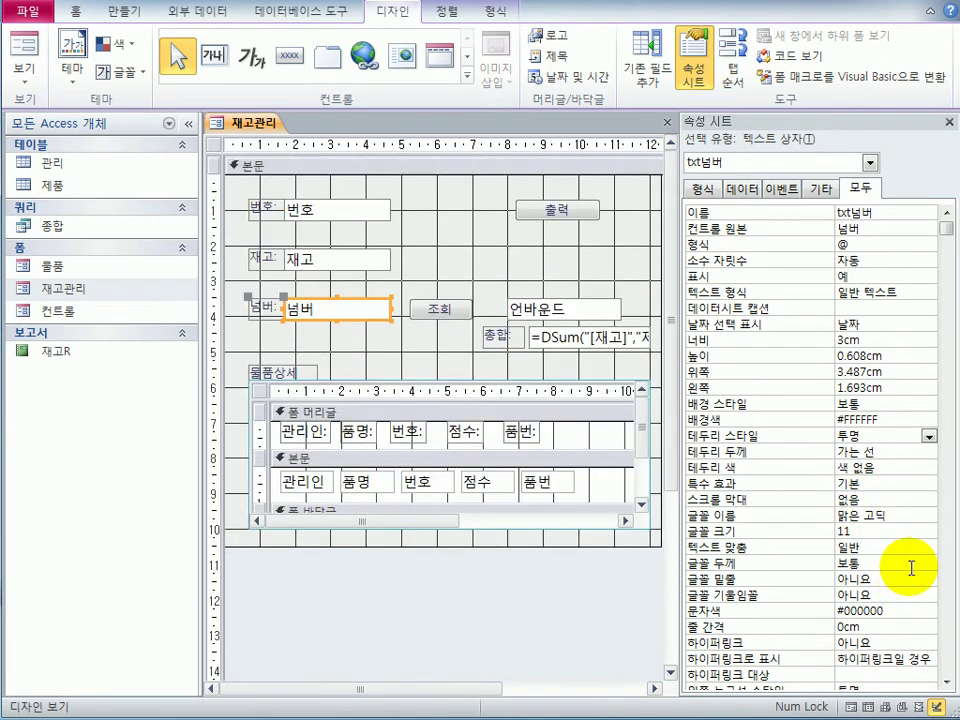
click(743, 190)
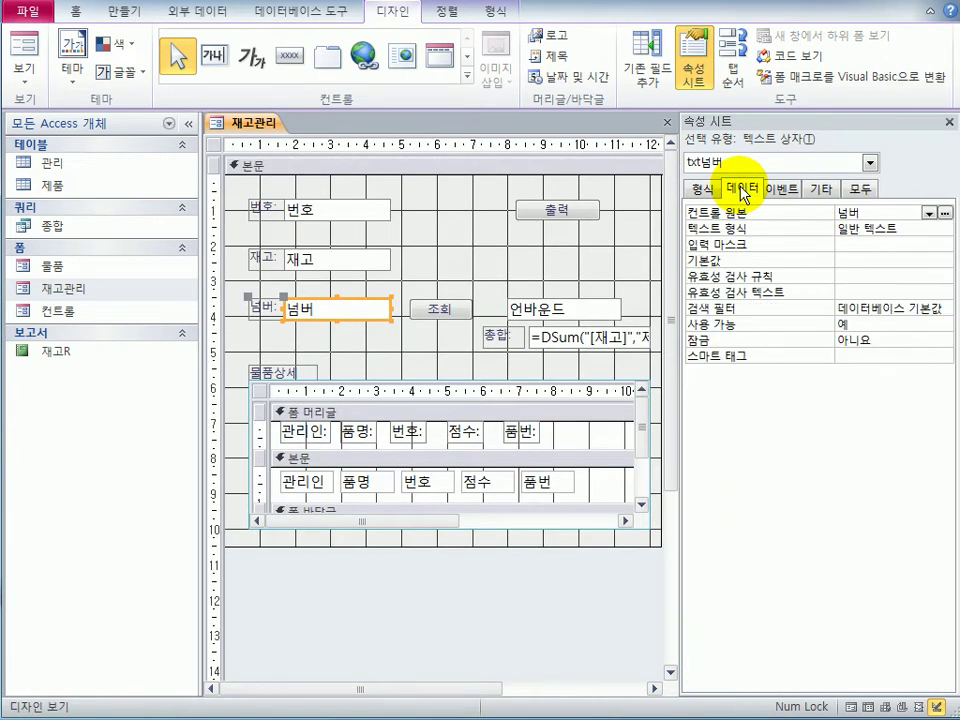
click(825, 190)
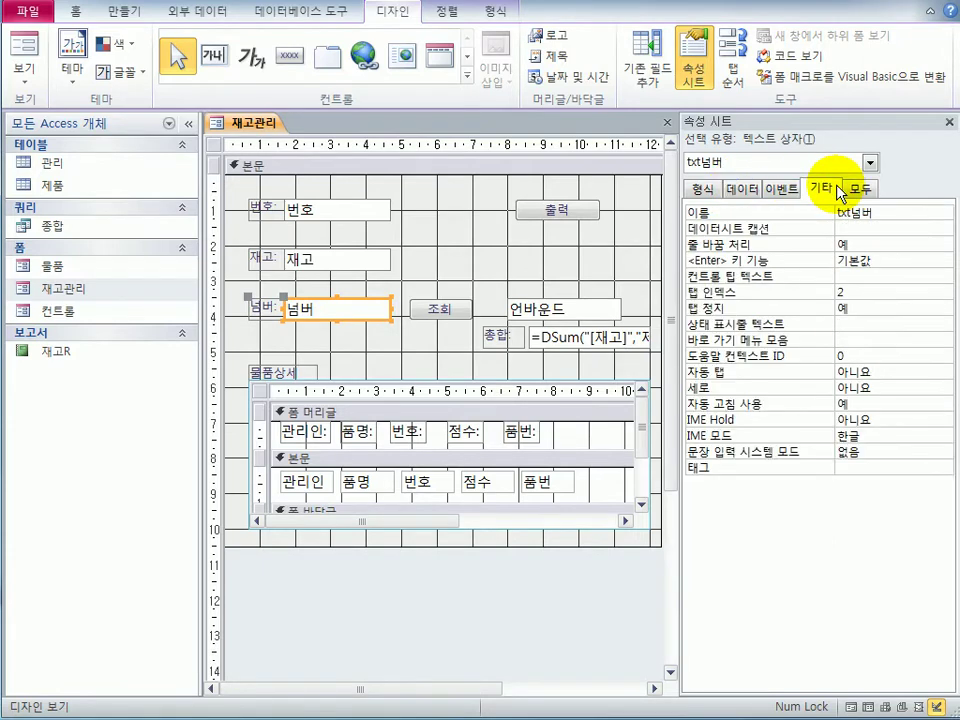
click(848, 308)
double_click(848, 308)
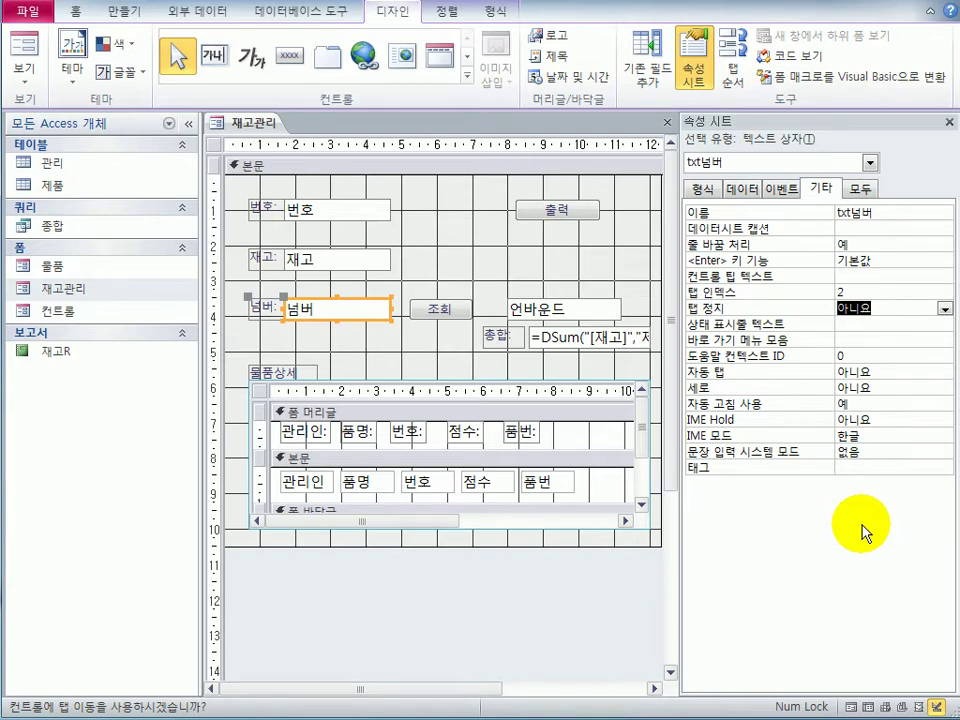
click(267, 397)
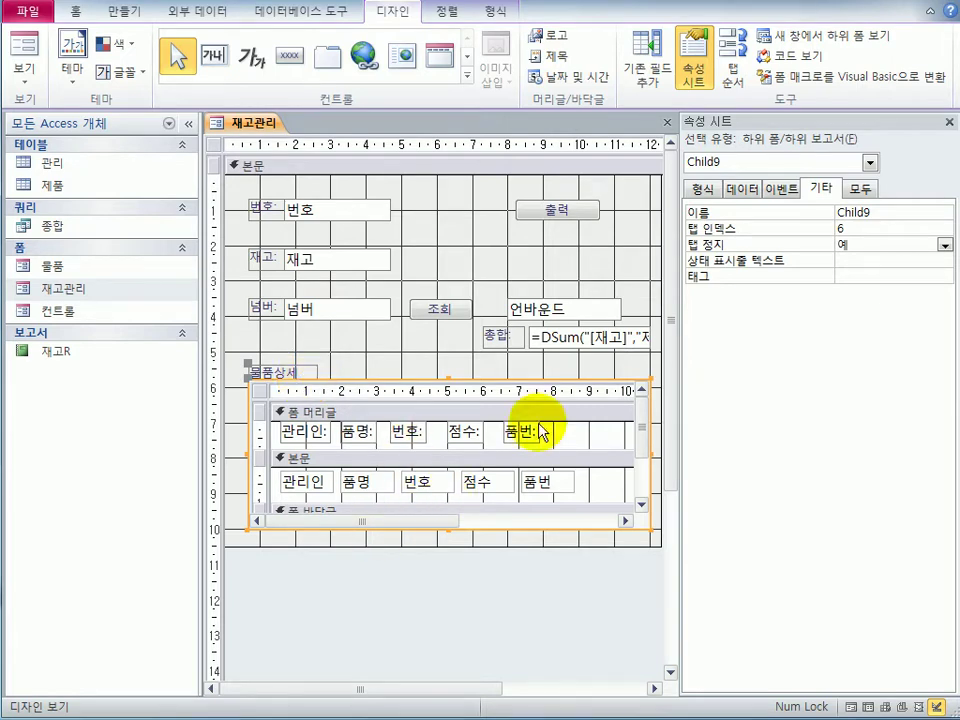
Set the 물품상세 subform's Navigation Buttons property to 아니요
click(715, 192)
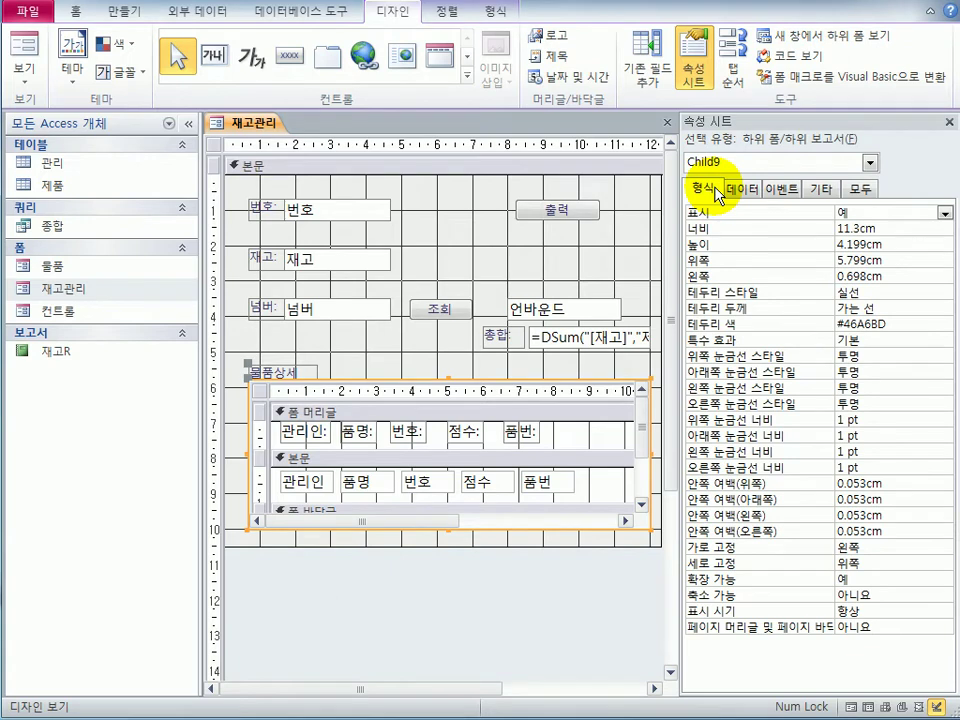
click(260, 391)
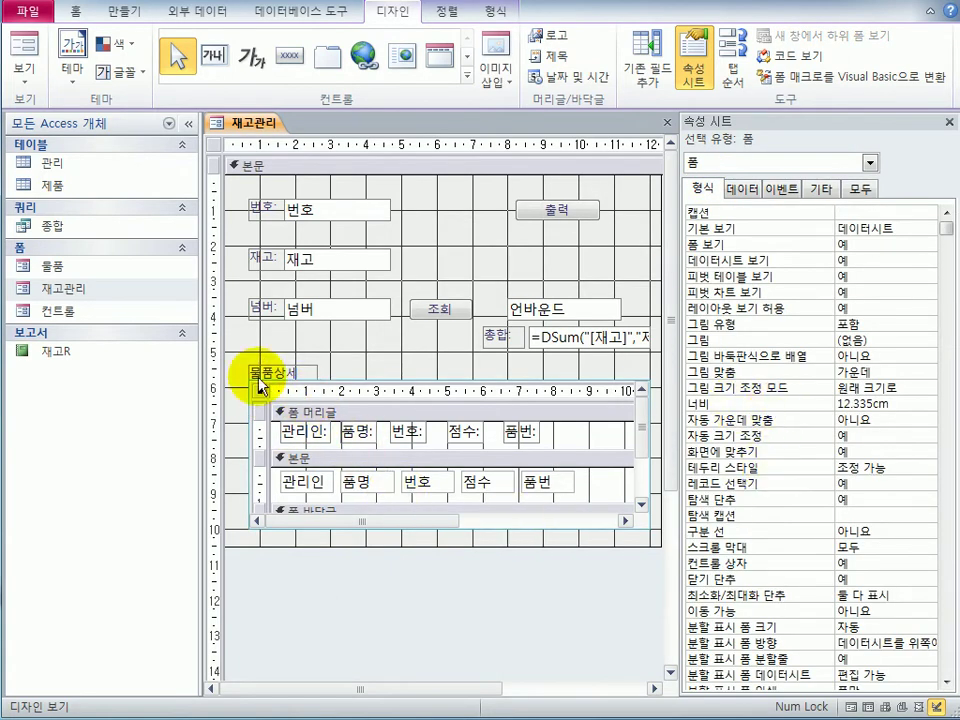
click(868, 500)
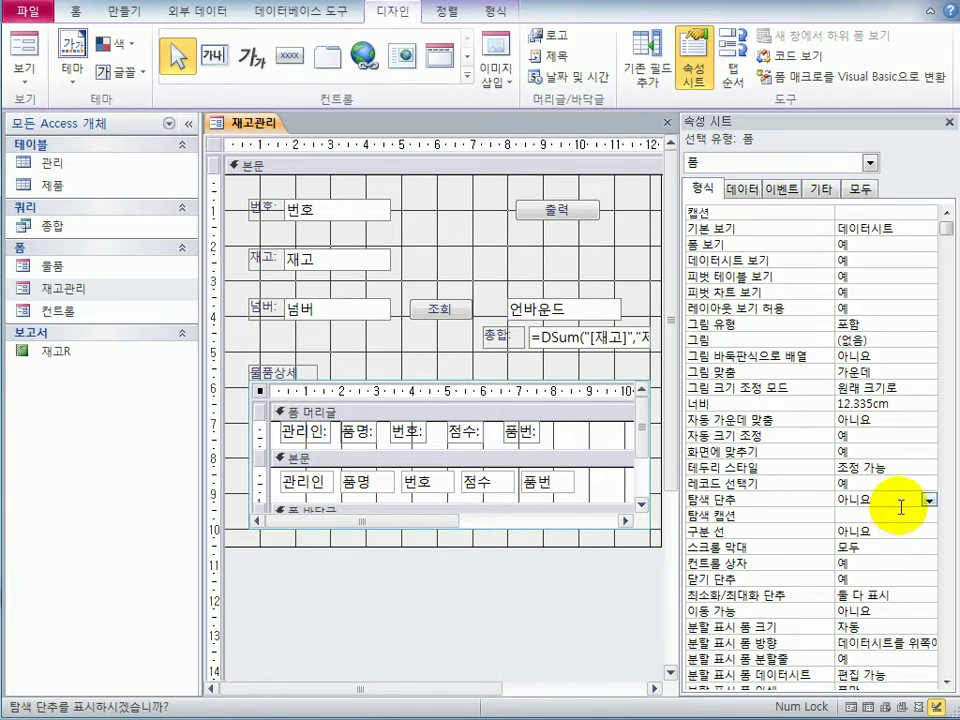
Check the subform in Form view, return to Design view, and close 재고관리
click(24, 52)
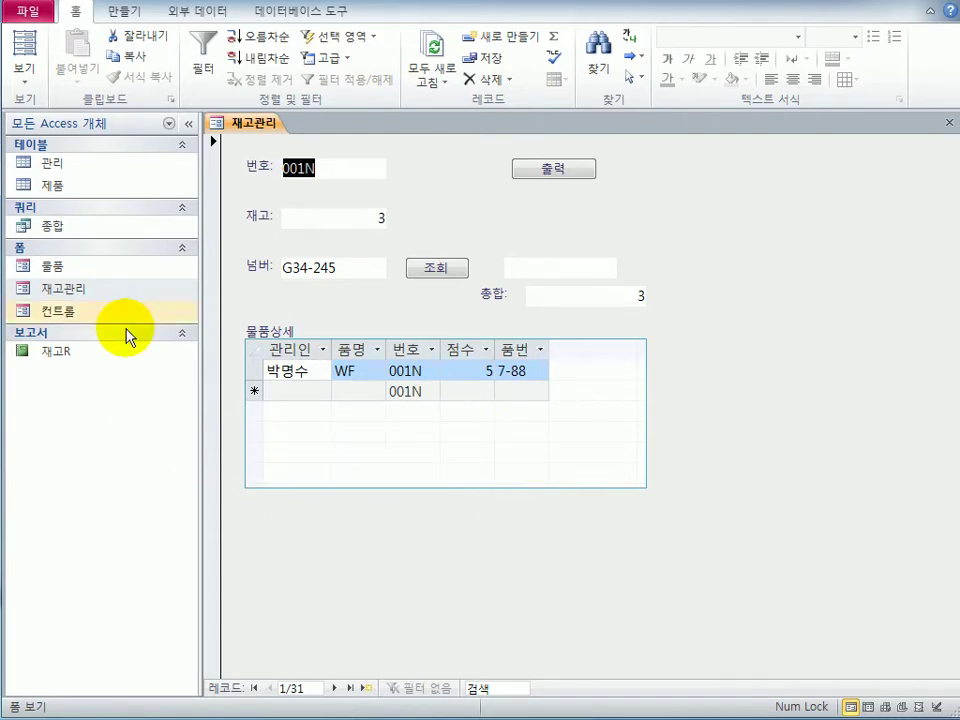
click(22, 94)
click(58, 322)
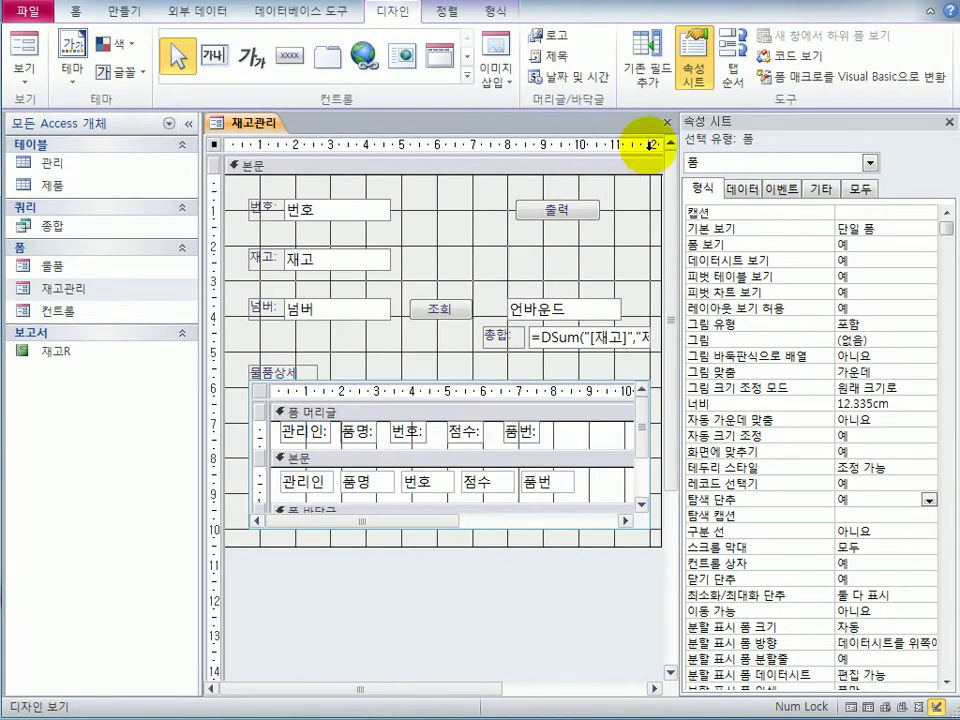
click(667, 122)
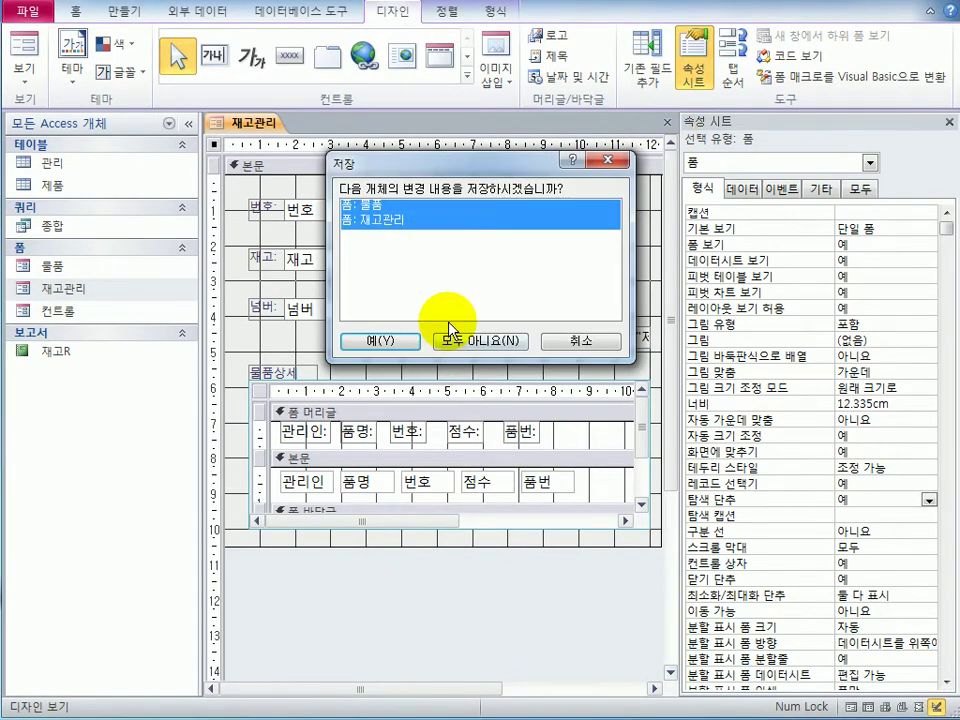
Save changes to both forms, then select and right-click the 컨트롤 form
click(390, 343)
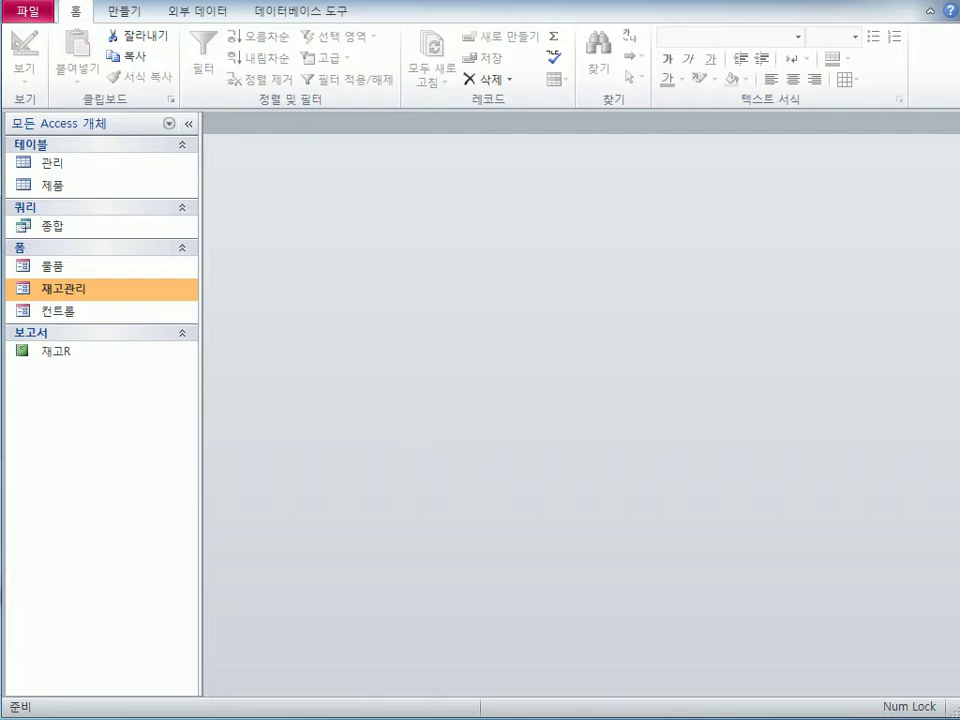
click(90, 320)
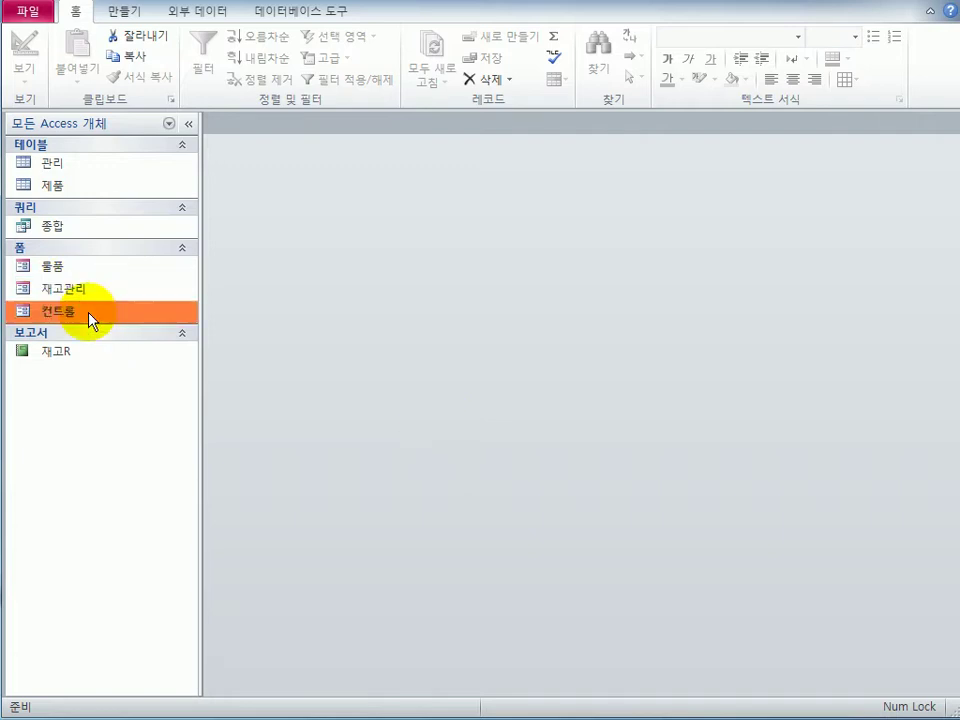
right_click(89, 314)
Open 컨트롤 in Design view and bring up conditional formatting for t품번
click(207, 369)
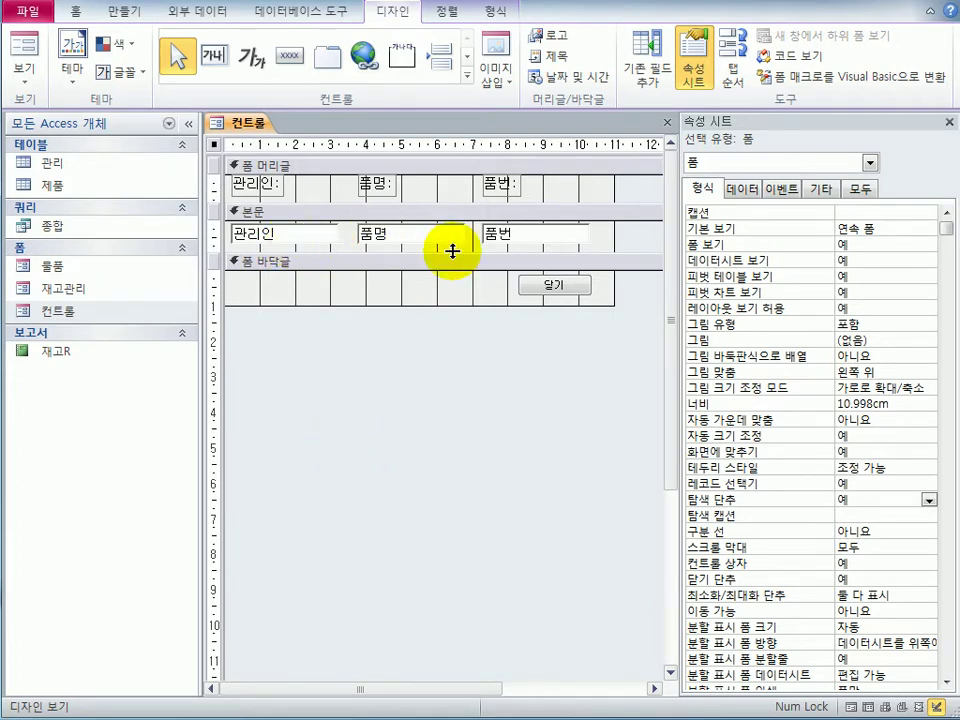
click(519, 238)
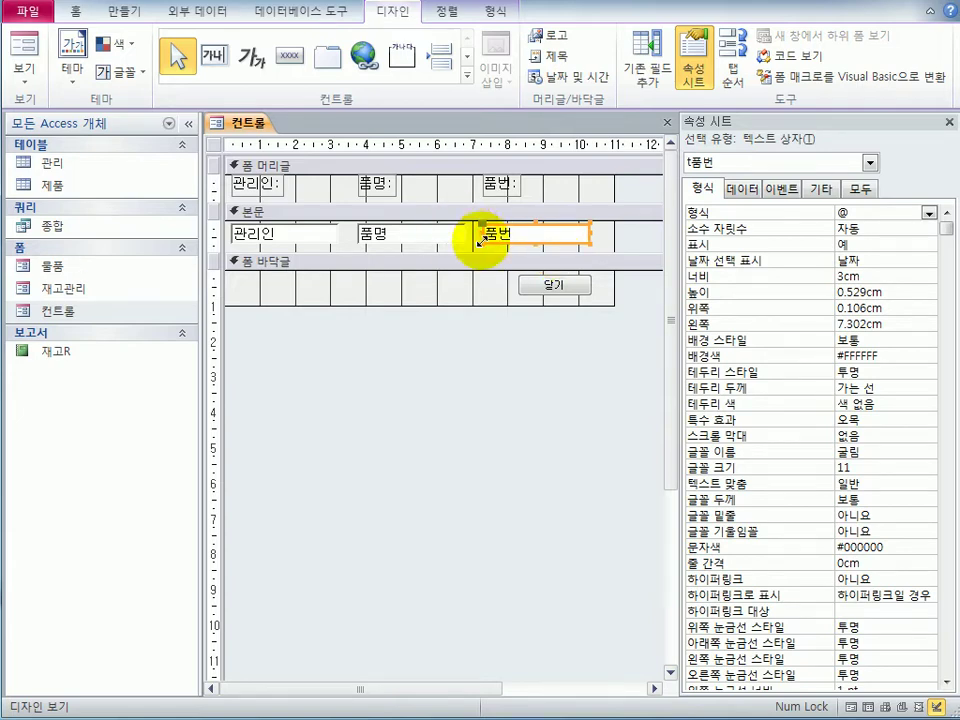
click(495, 13)
click(710, 45)
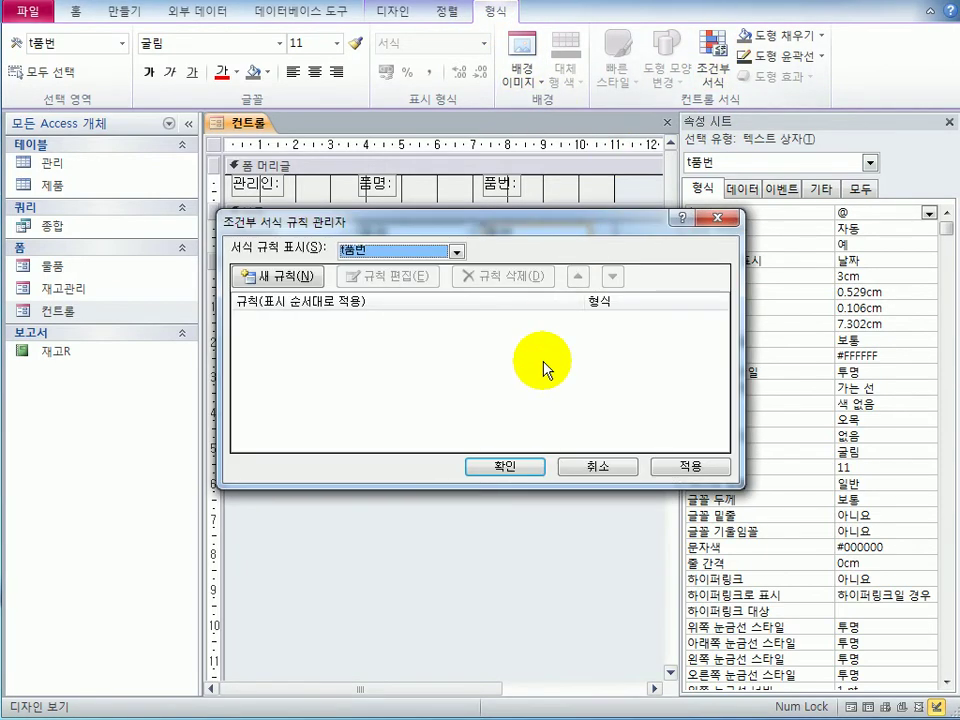
drag(487, 238, 589, 353)
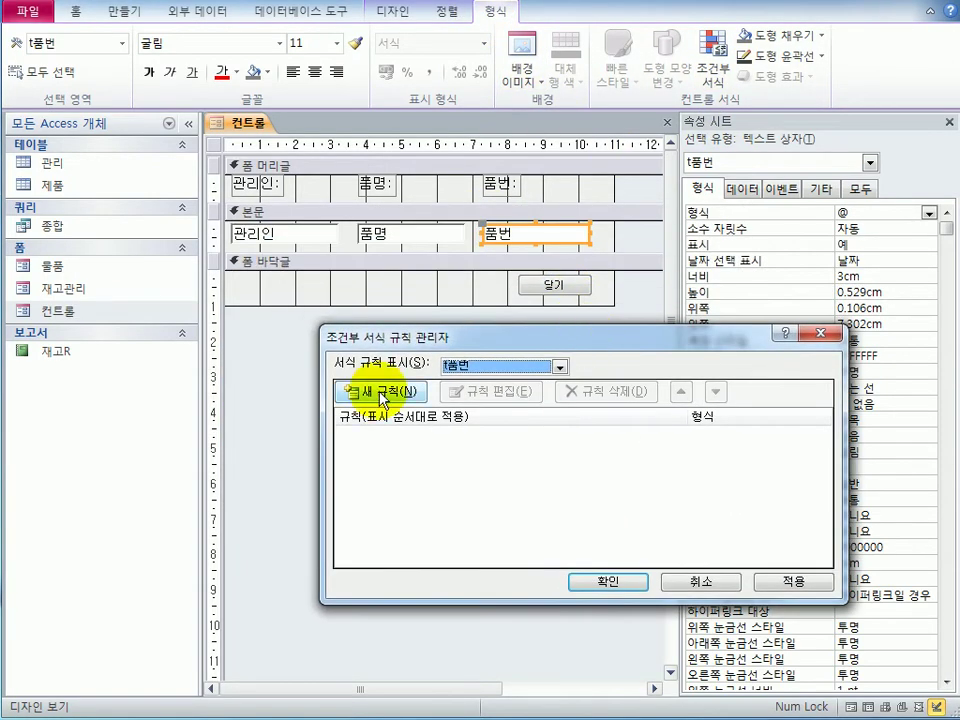
Add an expression rule right([t품번],1)="6" that makes the text italic
click(383, 398)
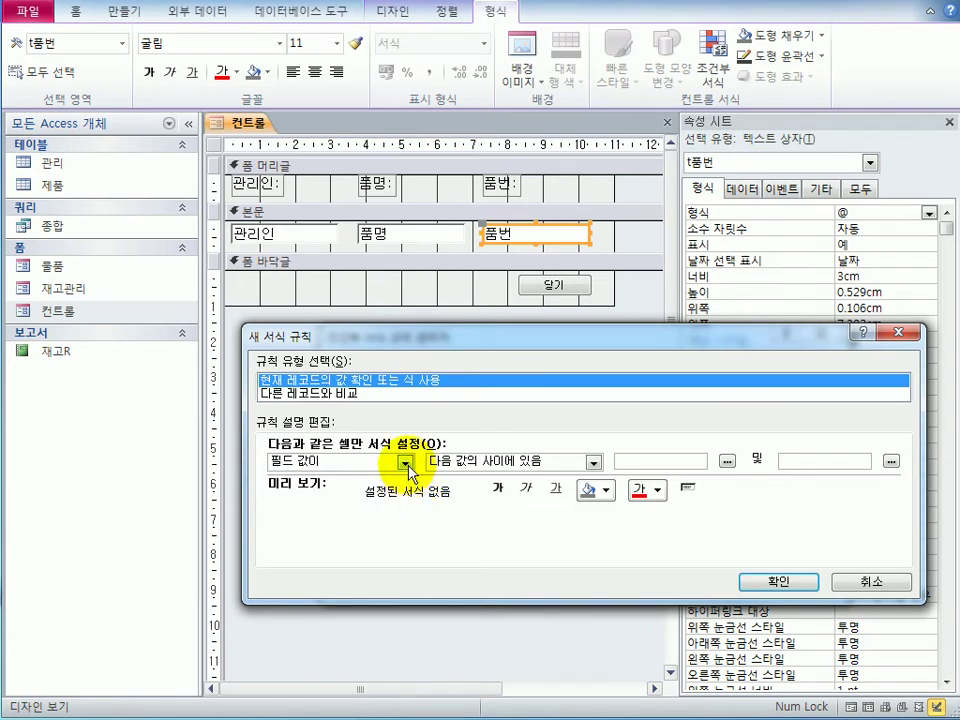
click(404, 462)
click(400, 494)
click(461, 461)
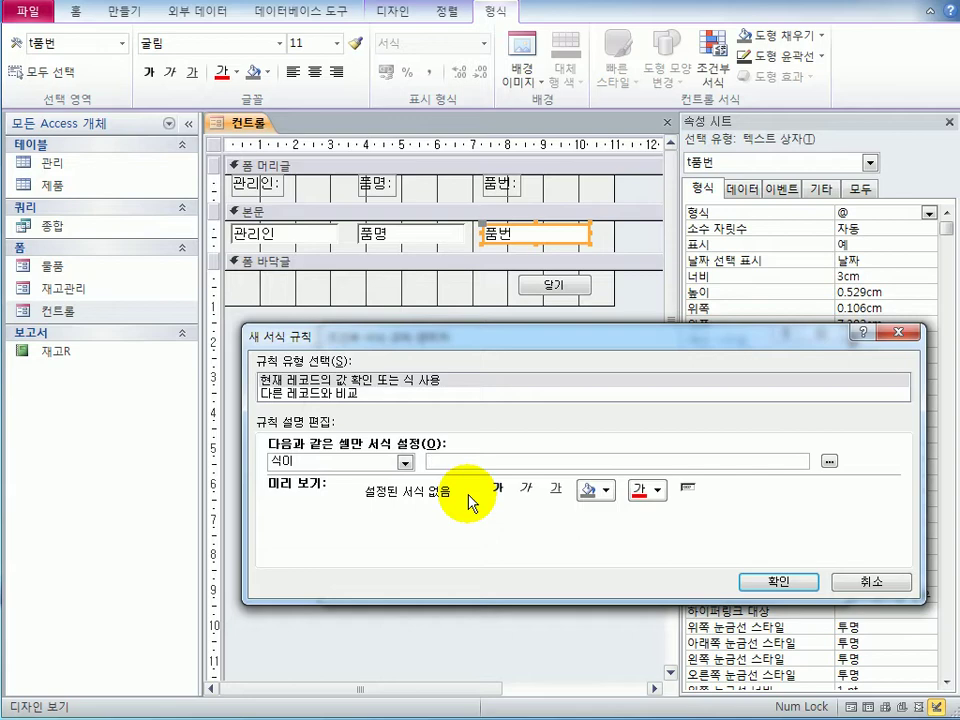
text(개)
key(BackSpace)
text(right)
text(([)
text(t)
text(품번)
text(],)
text(1)ㅋ)
text("6")
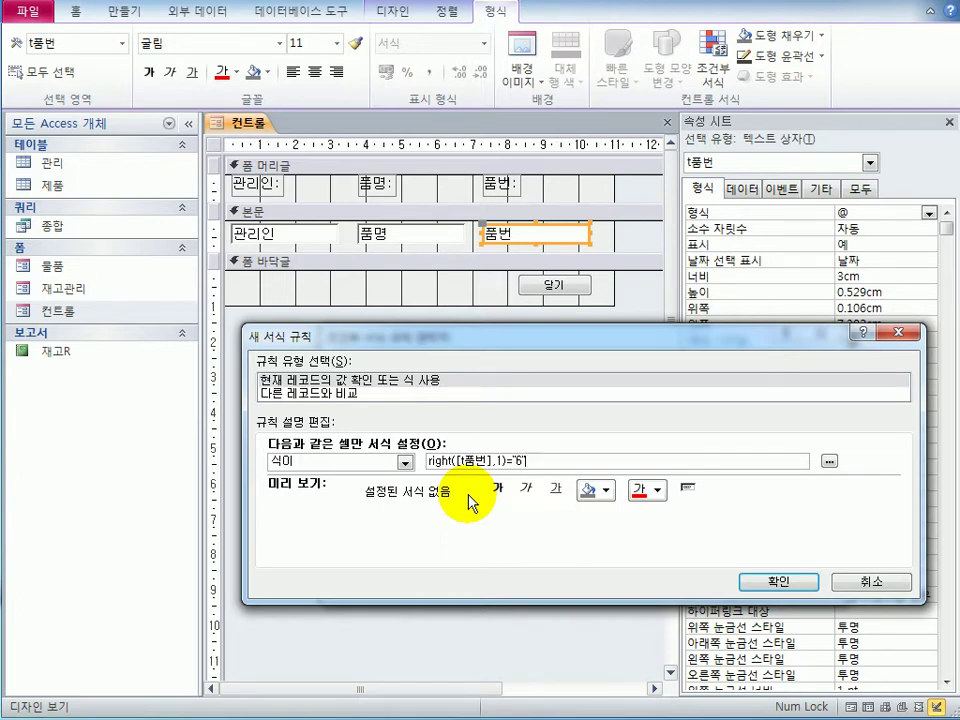
click(525, 489)
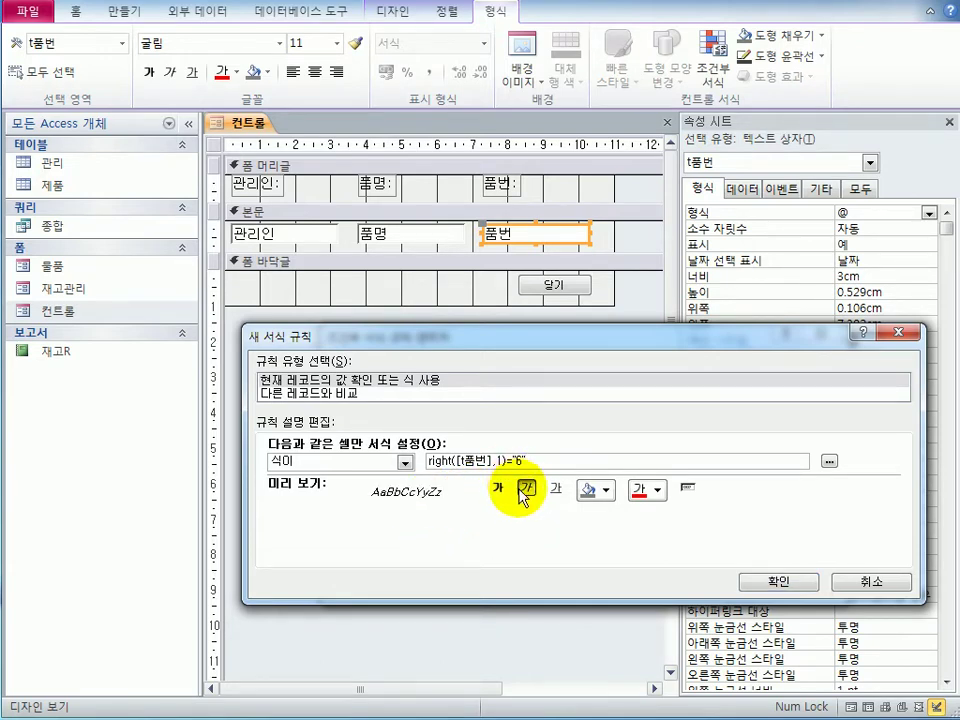
click(765, 583)
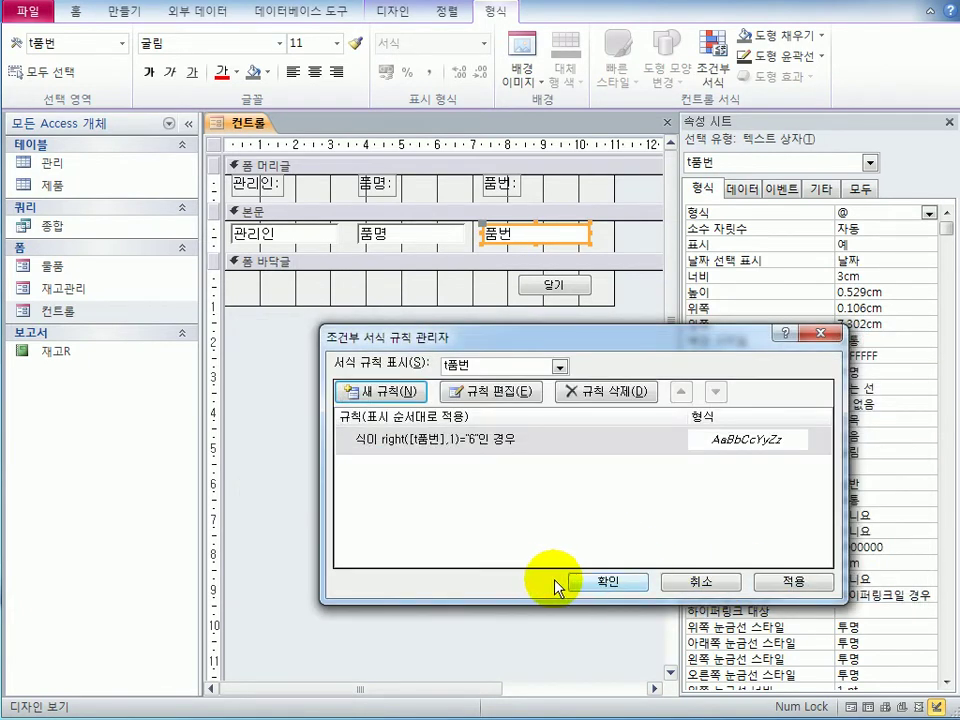
click(595, 582)
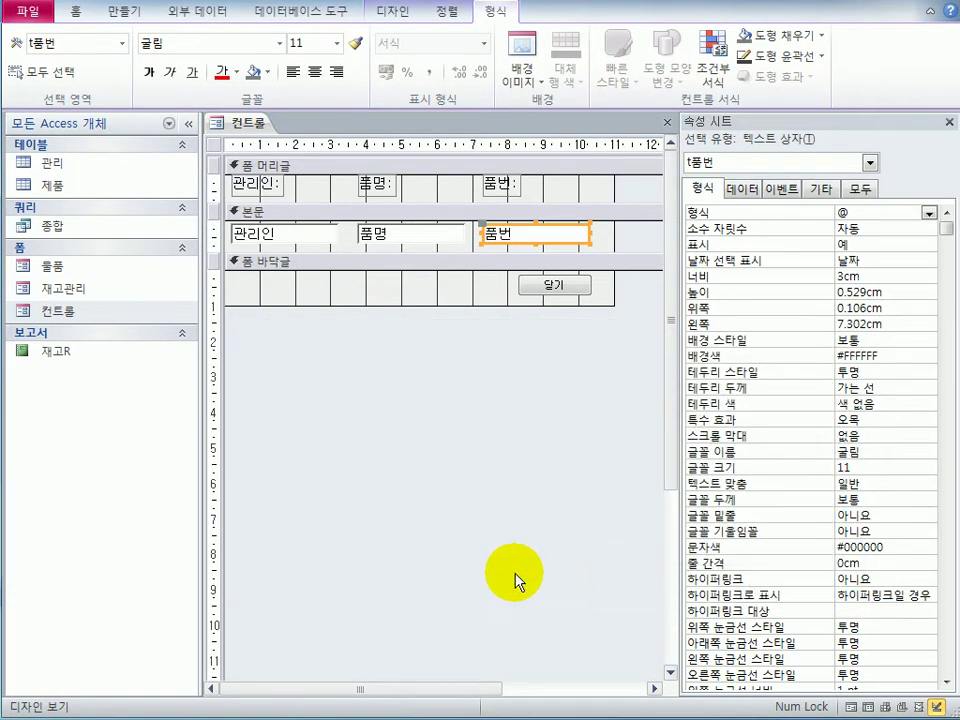
Set the 닫기 button's On Click to [이벤트 프로시저] and open its code builder
click(500, 573)
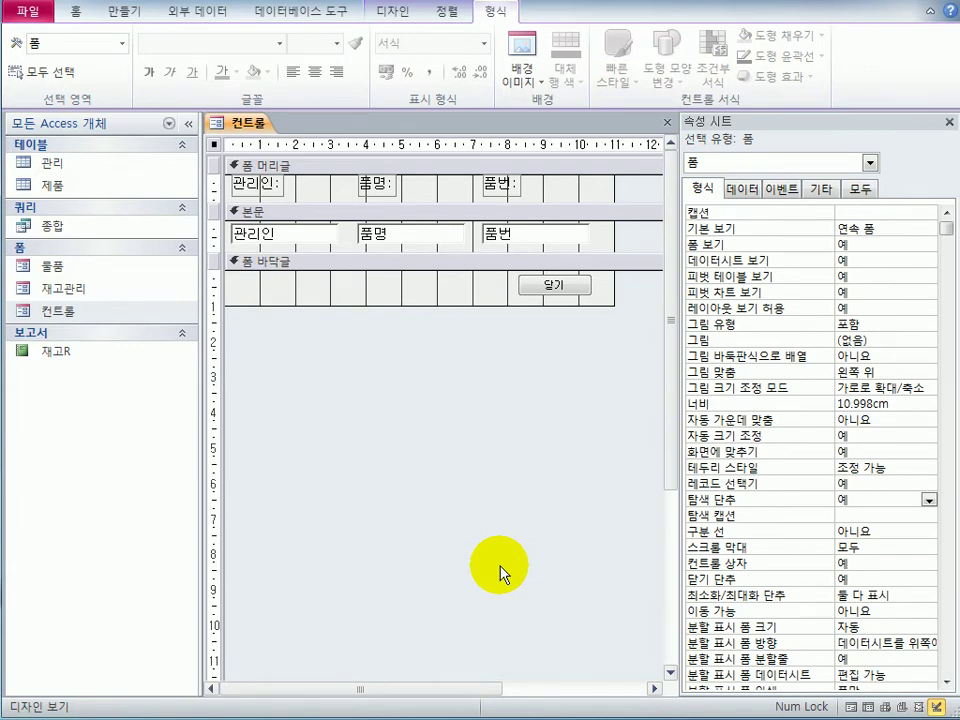
click(552, 287)
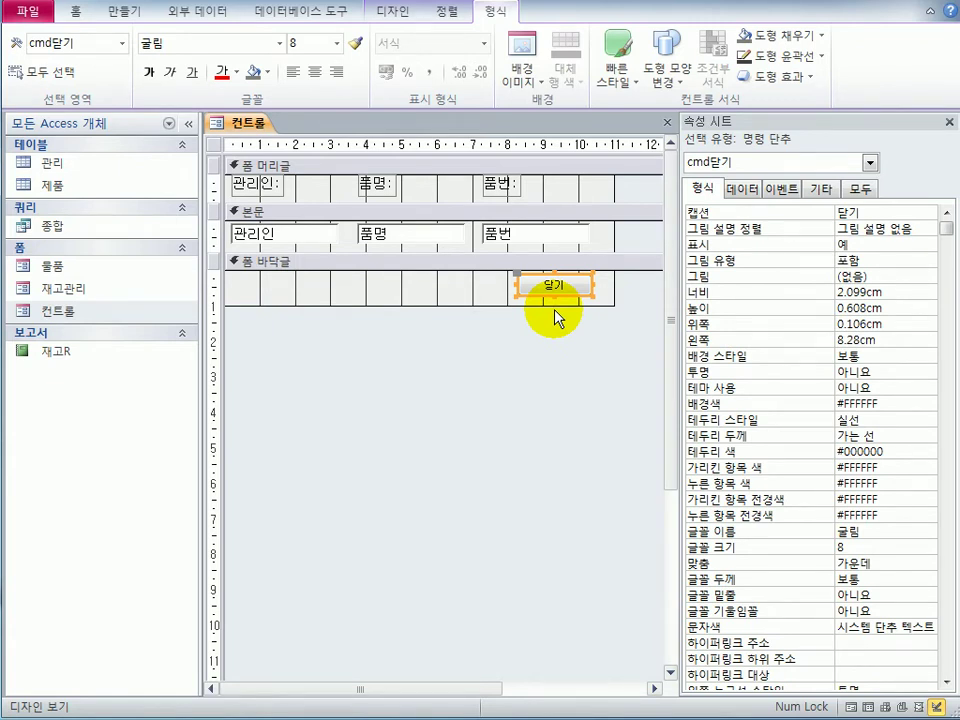
click(797, 192)
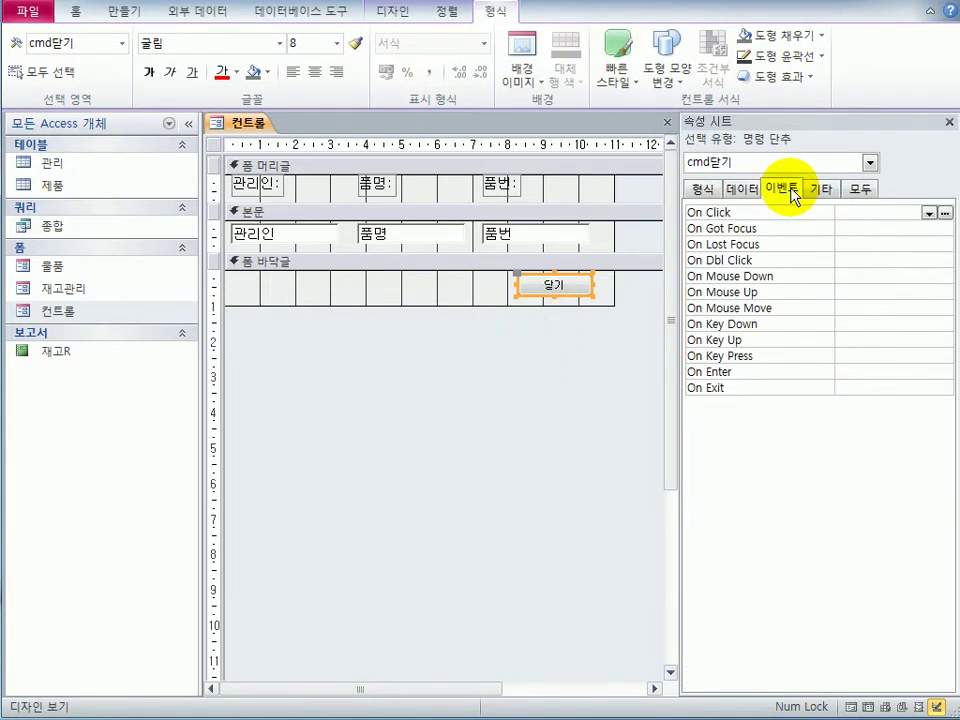
click(850, 213)
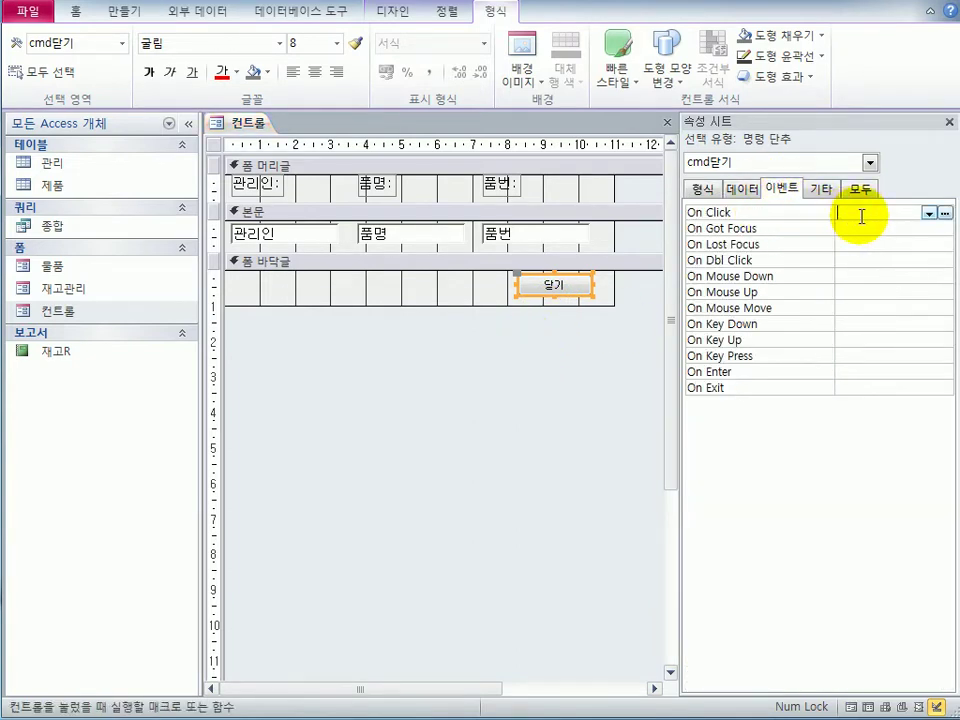
click(928, 213)
click(900, 224)
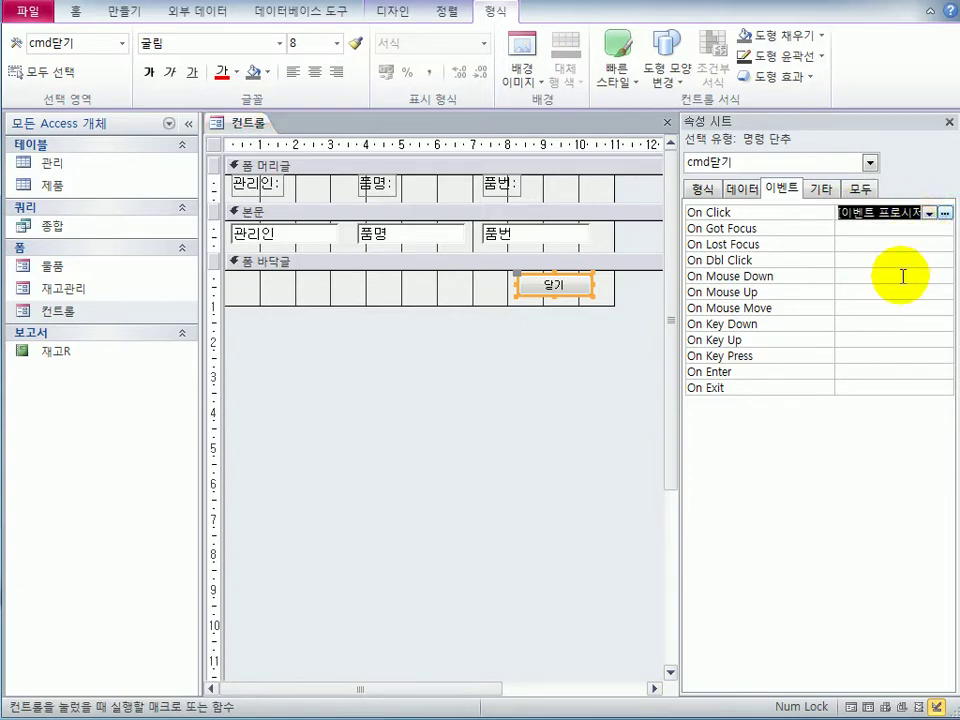
click(942, 213)
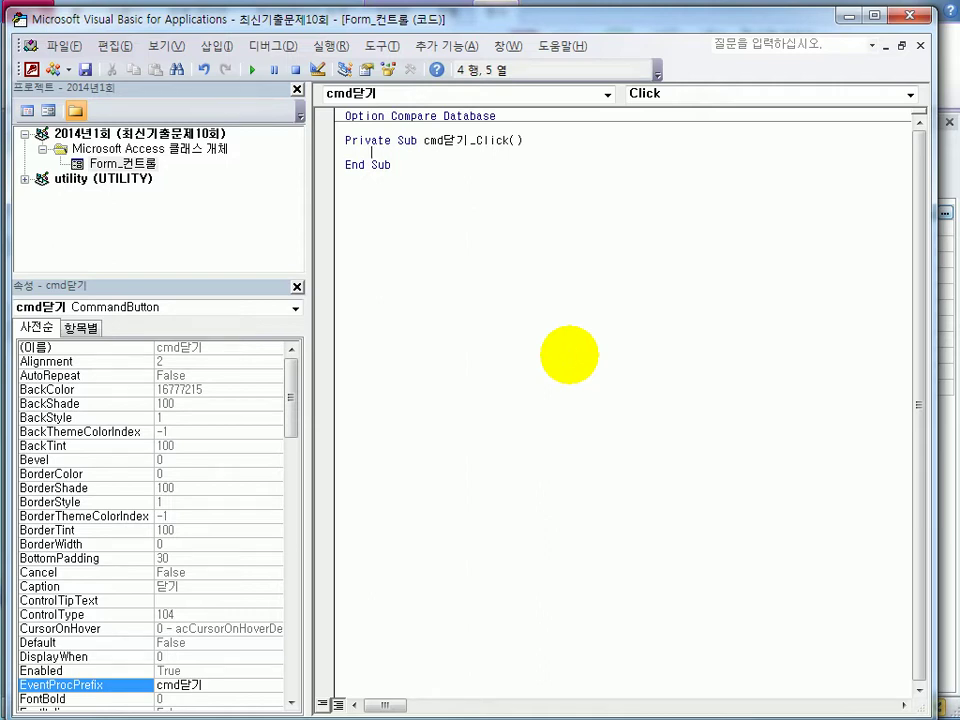
Write DoCmd.Close acForm, "컨트롤", acSaveYes in cmd닫기_Click, then close the VBA editor
key(Tab)
text(docmd.)
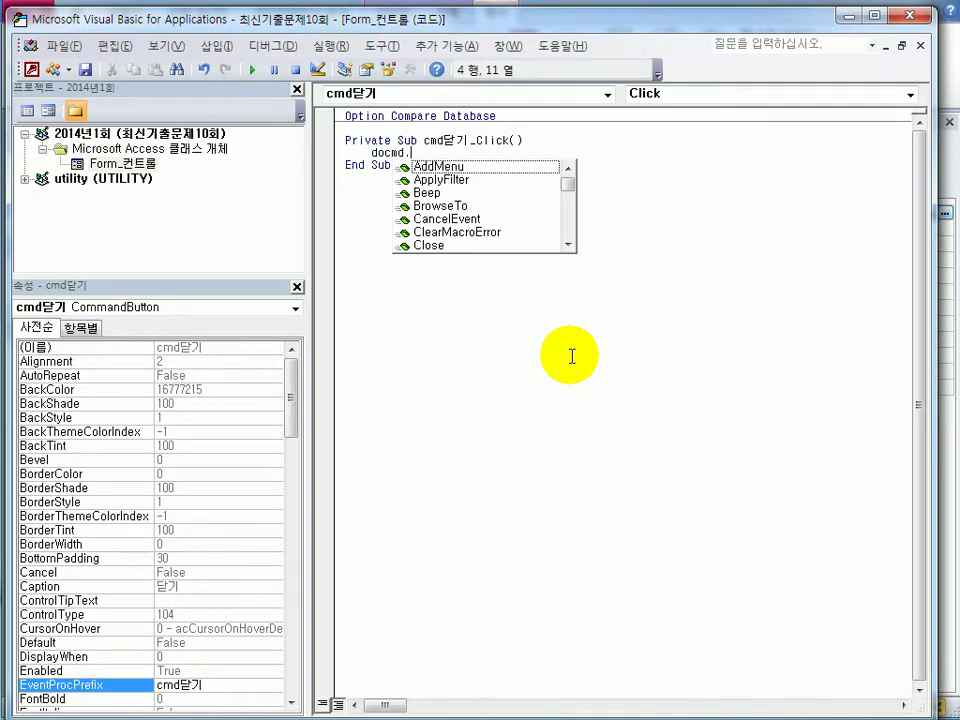
text(cl)
key(Tab)
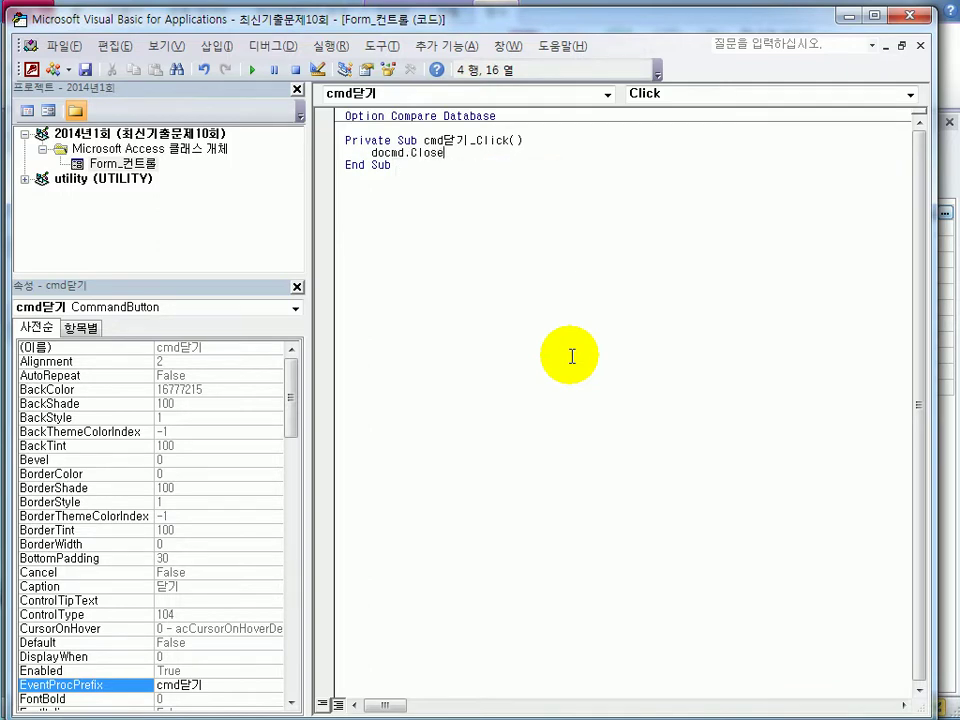
text(ac)
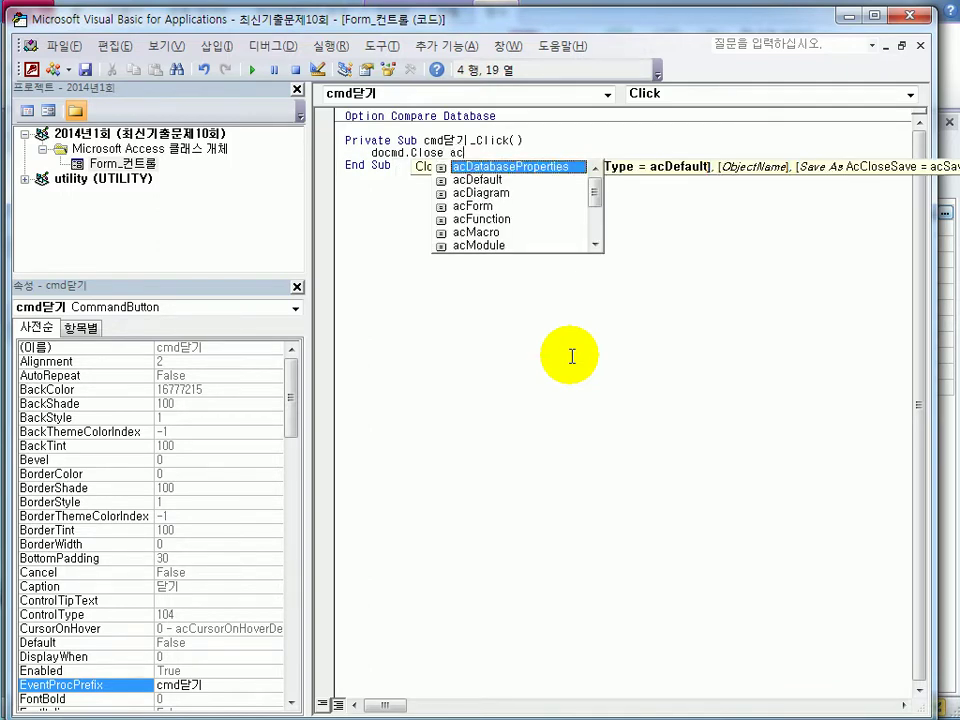
key(Down)
key(Down)
key(Tab)
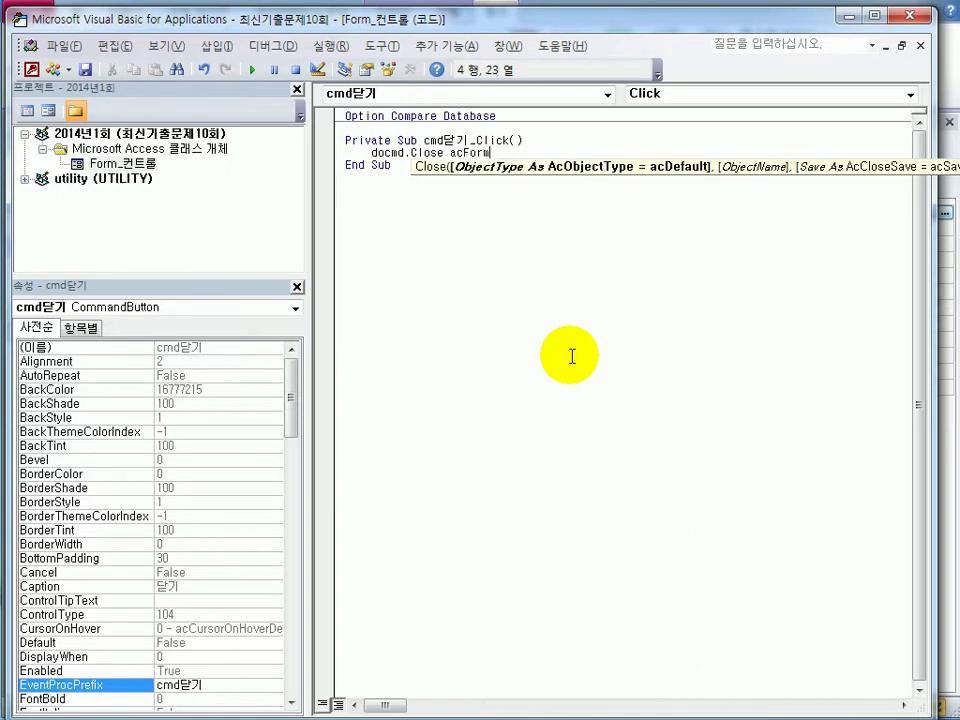
text(,)
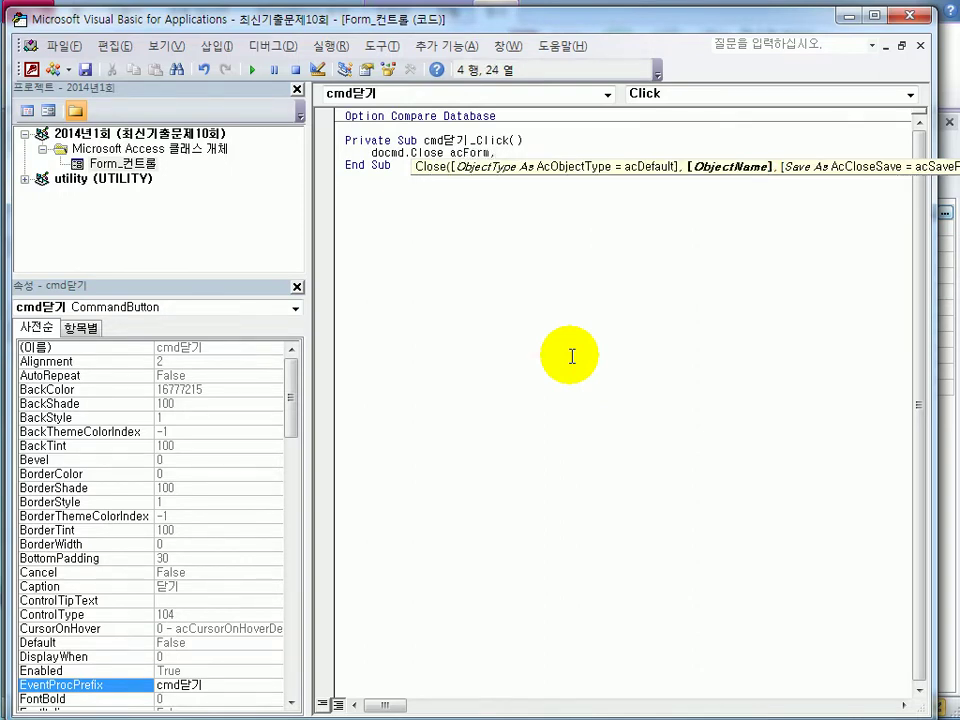
text( "컨트롤",)
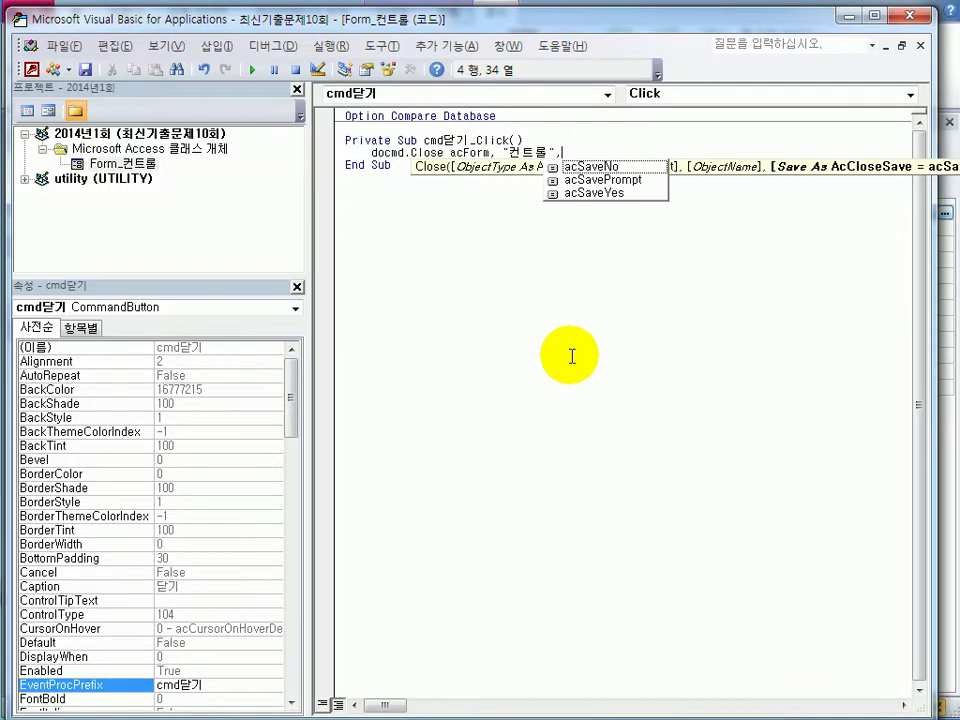
key(Down)
key(Down)
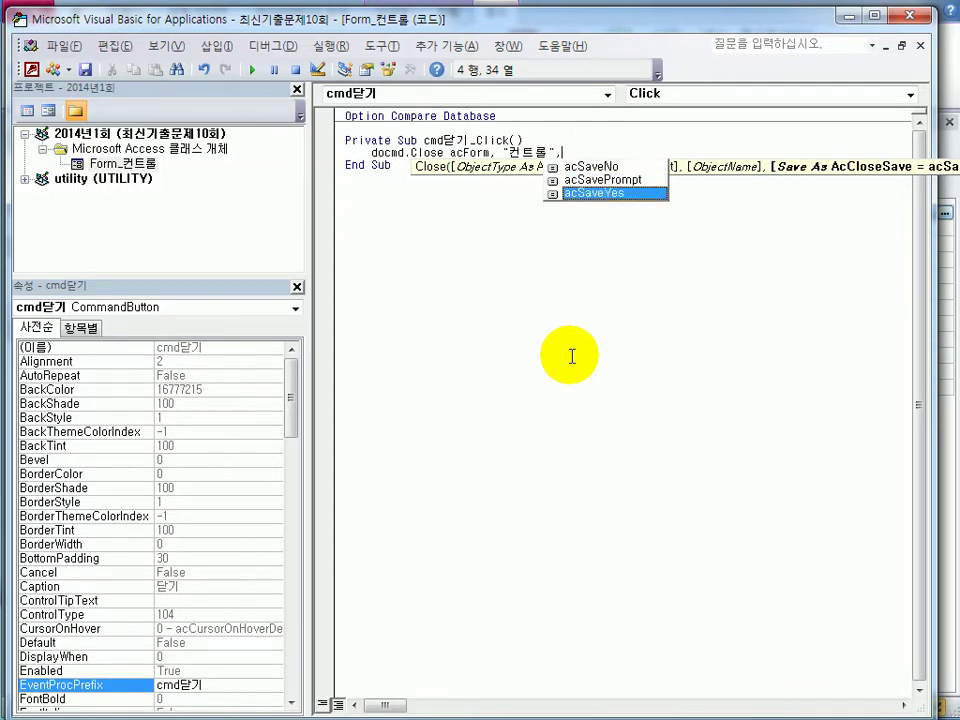
key(Tab)
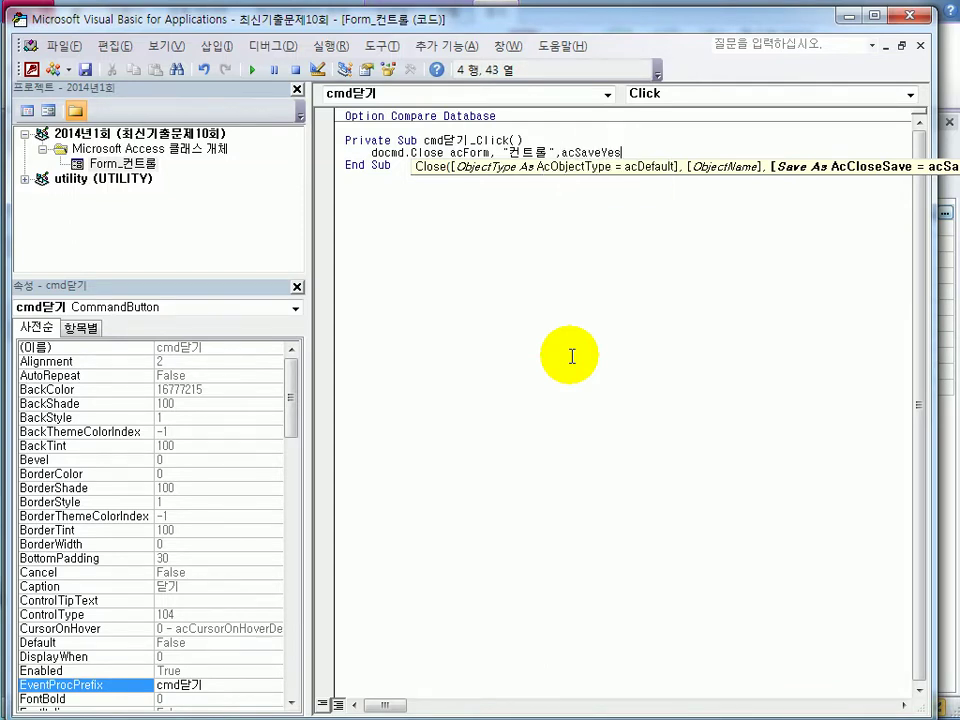
click(572, 356)
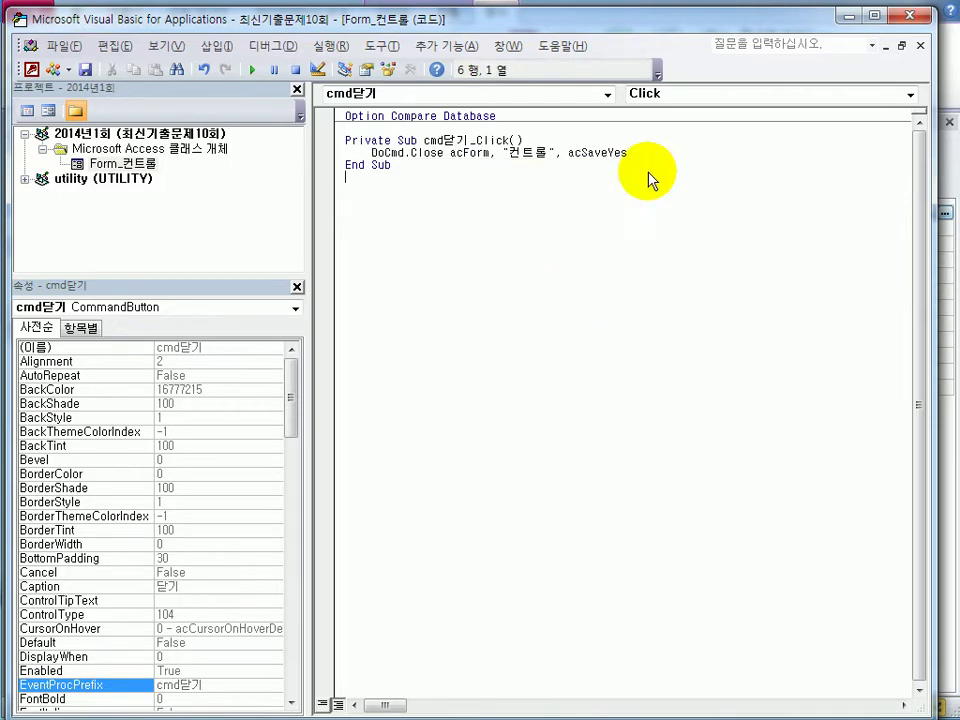
click(906, 15)
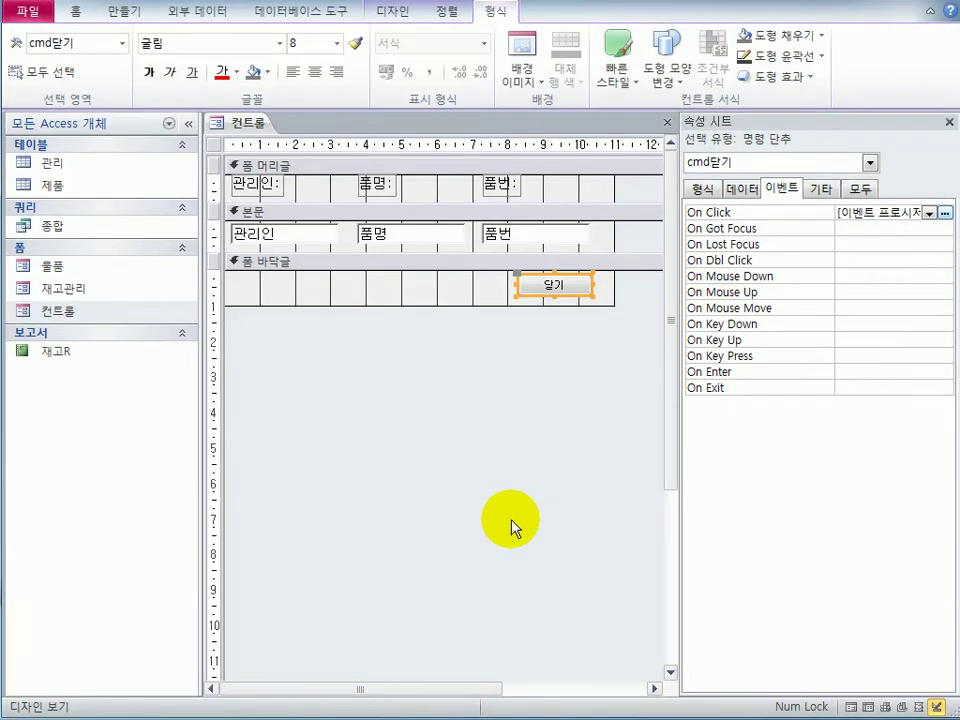
Save the 컨트롤 form, check its records in Form view, then close it
click(27, 13)
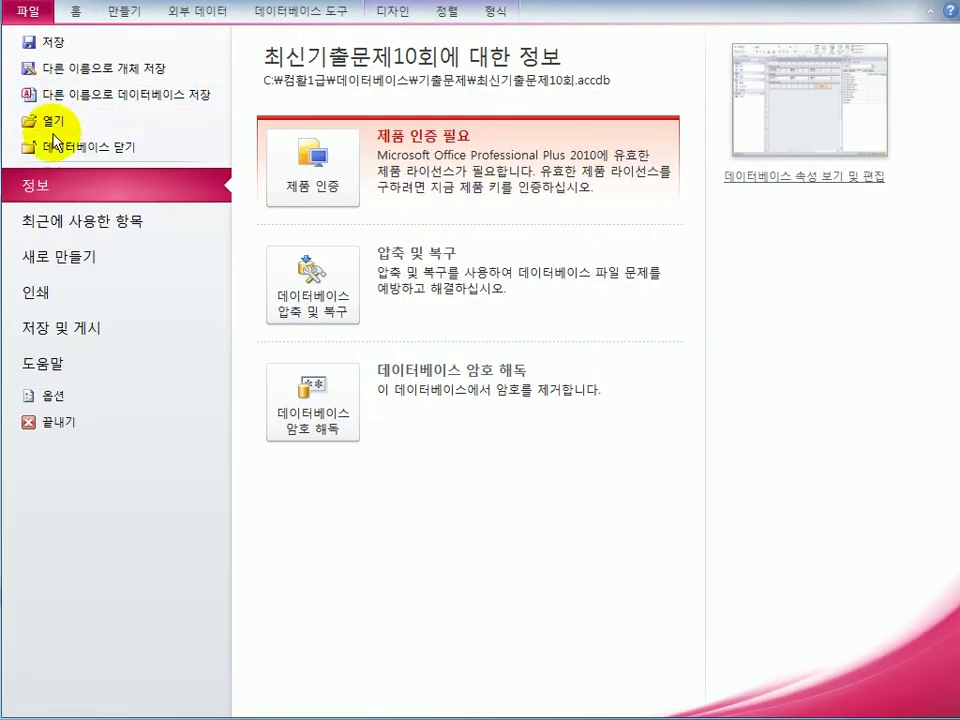
click(97, 43)
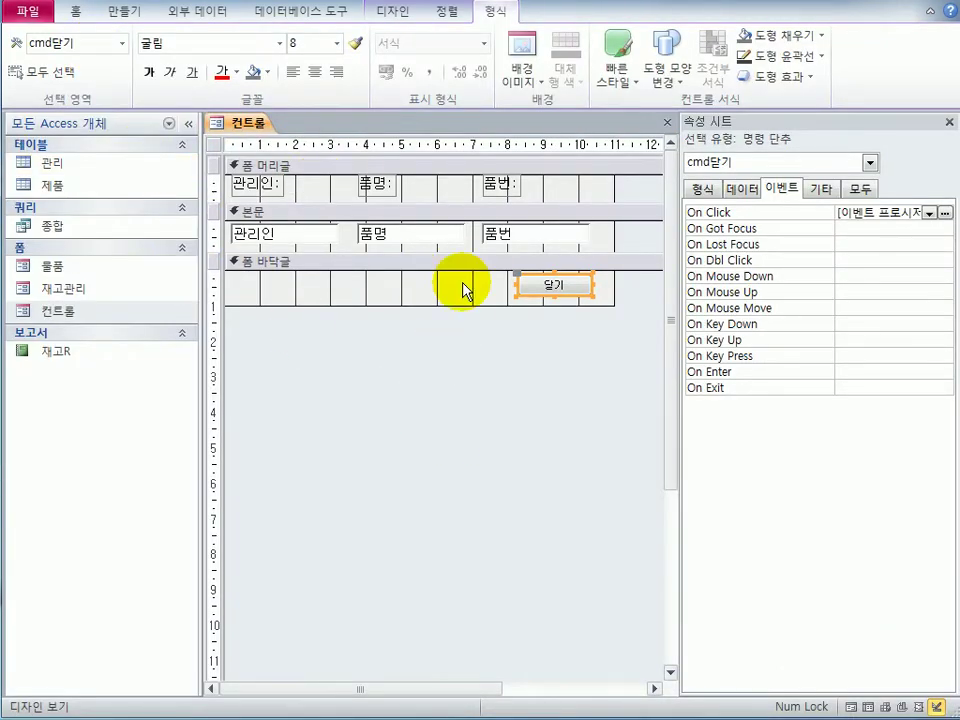
click(393, 13)
click(32, 36)
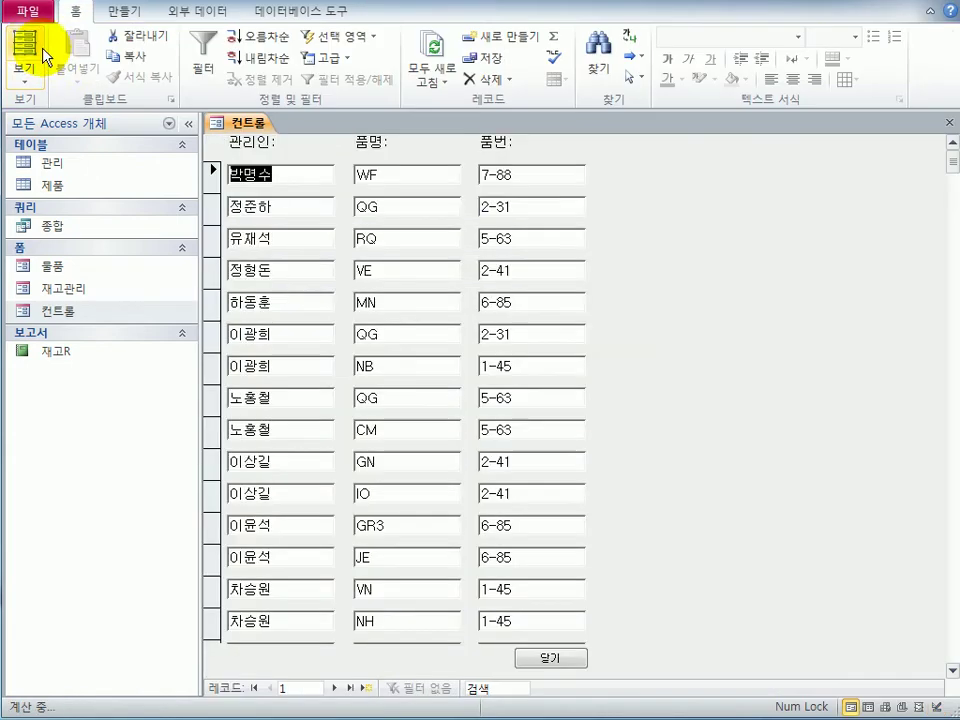
click(580, 662)
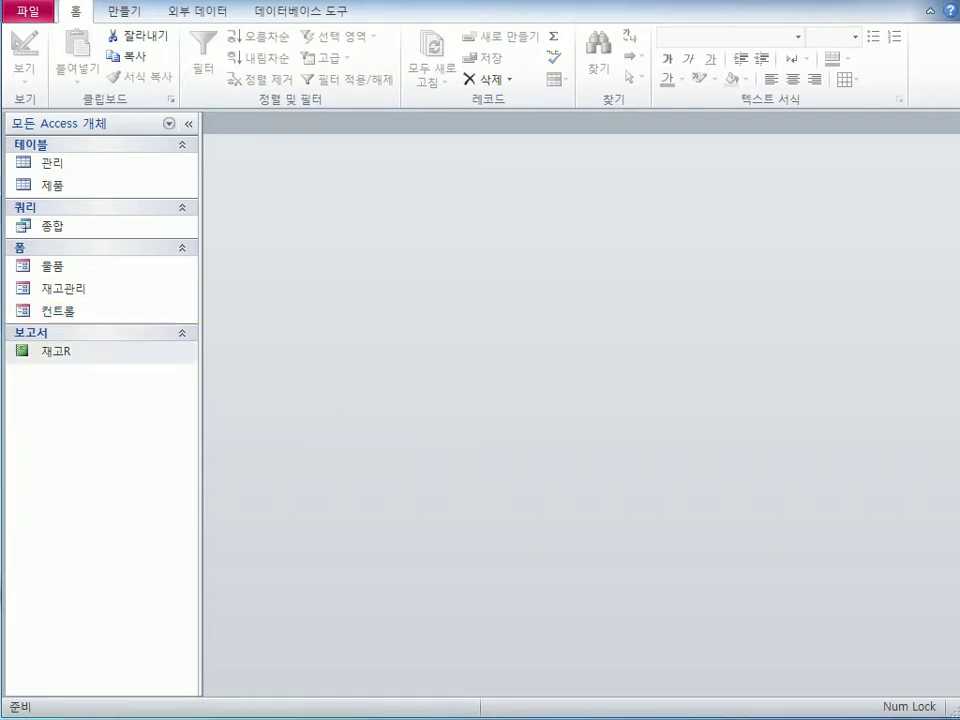
Open the 재고R report in Design view
click(98, 362)
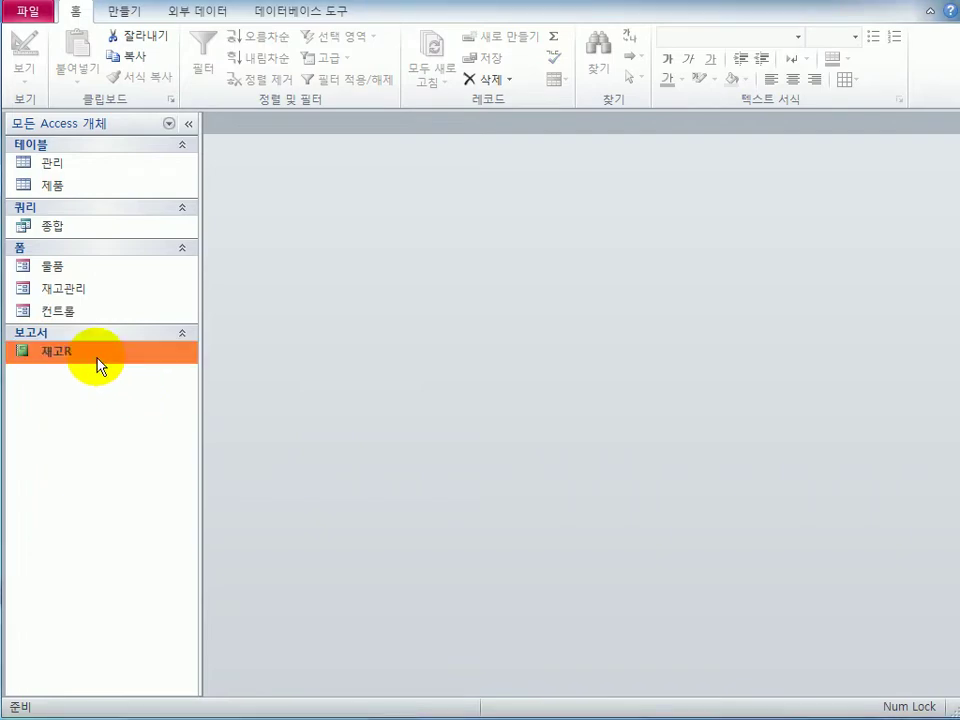
right_click(98, 362)
click(174, 418)
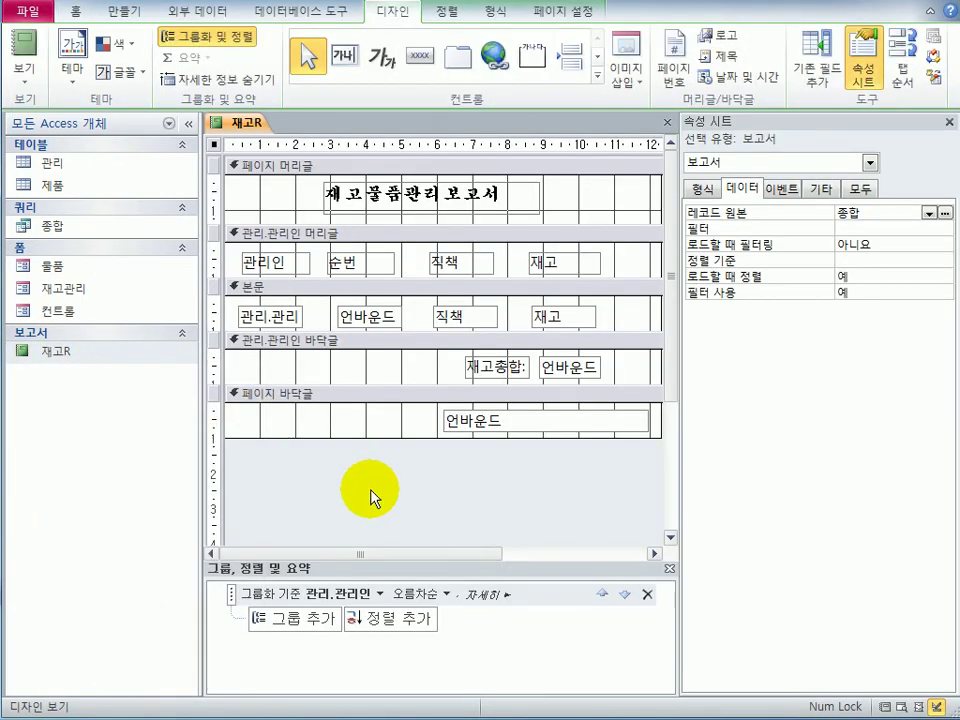
Set the 관리.관리인 group header's 반복 실행 구역 property to 예
click(358, 234)
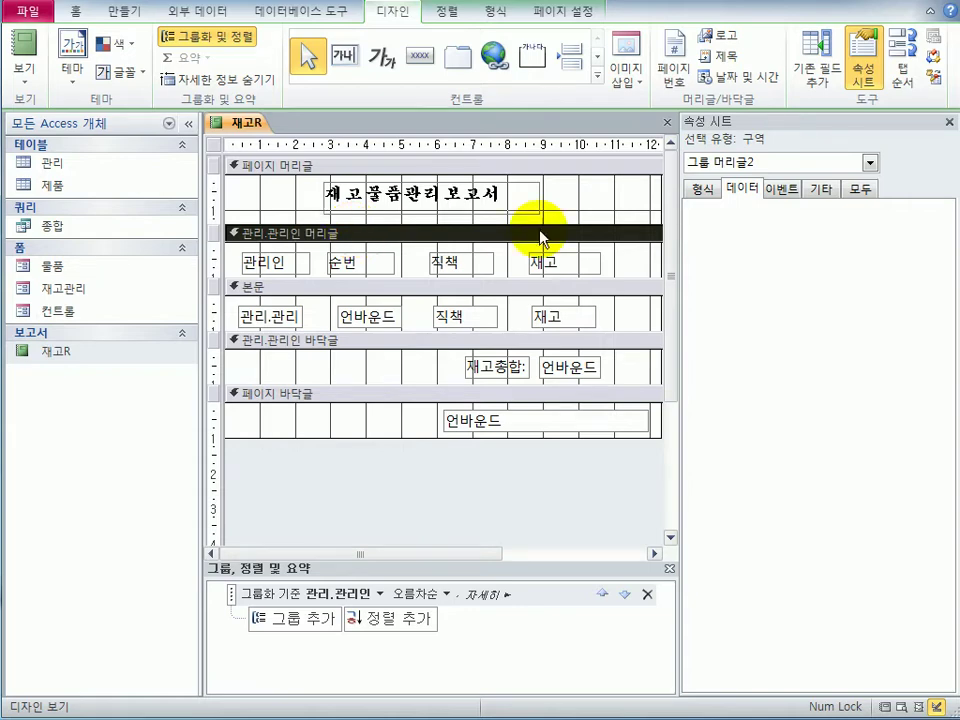
click(859, 187)
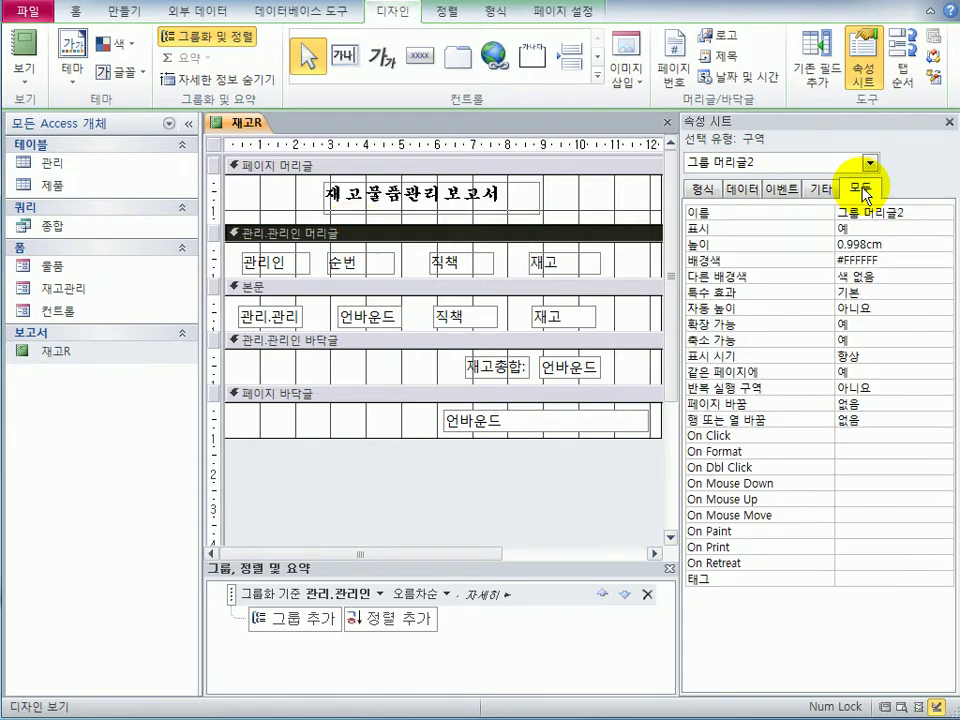
click(846, 372)
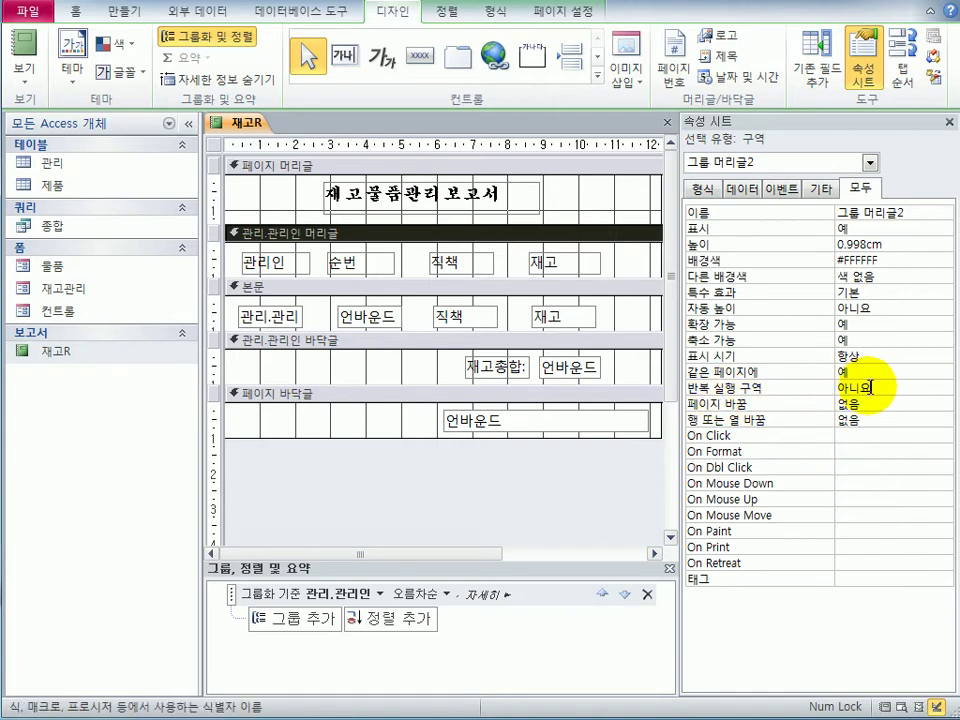
click(877, 388)
double_click(877, 390)
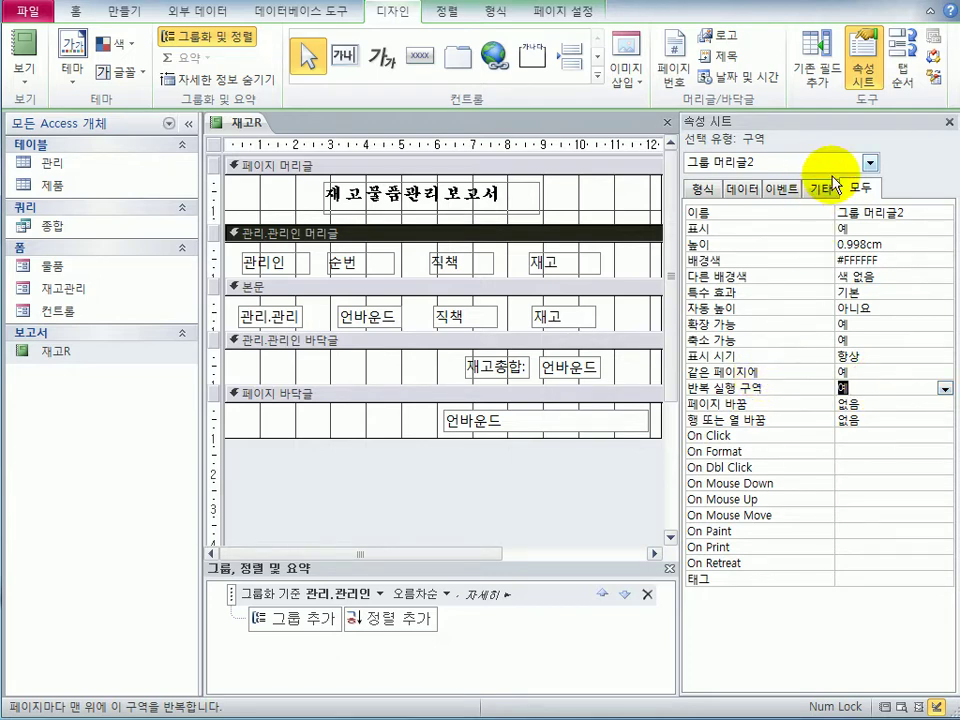
click(870, 162)
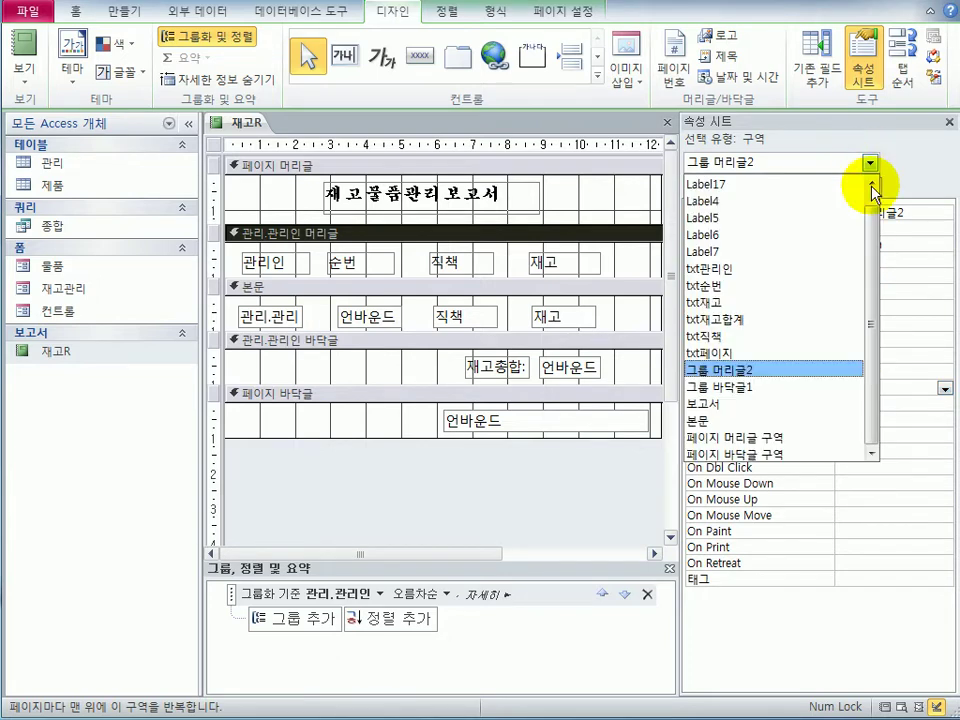
click(743, 287)
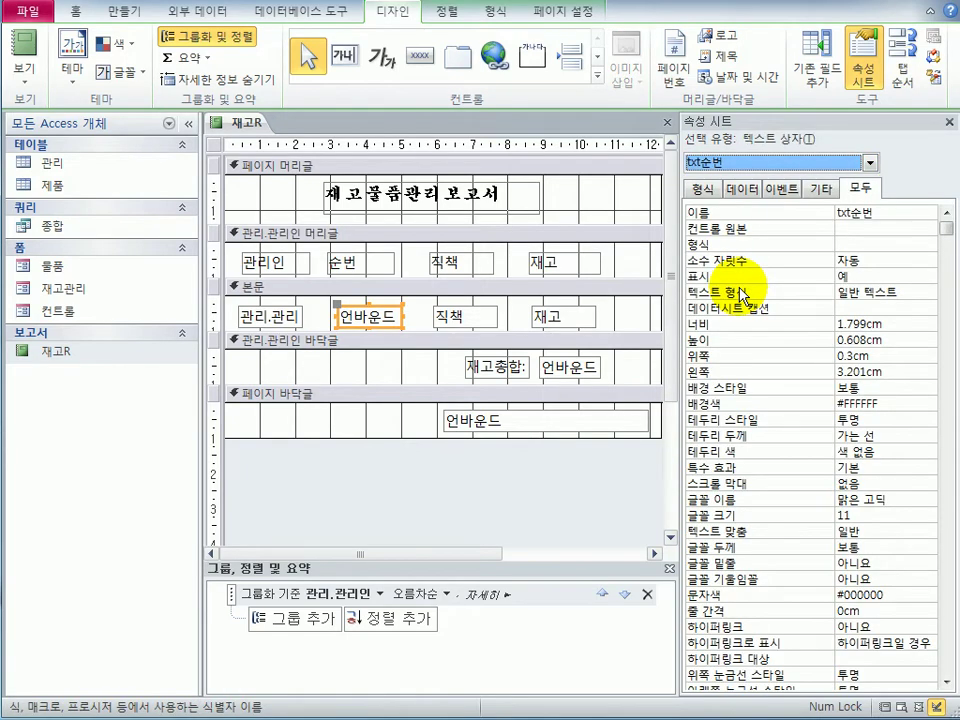
Give txt순번 control source =1 with 누적 합계 set to 그룹
click(740, 189)
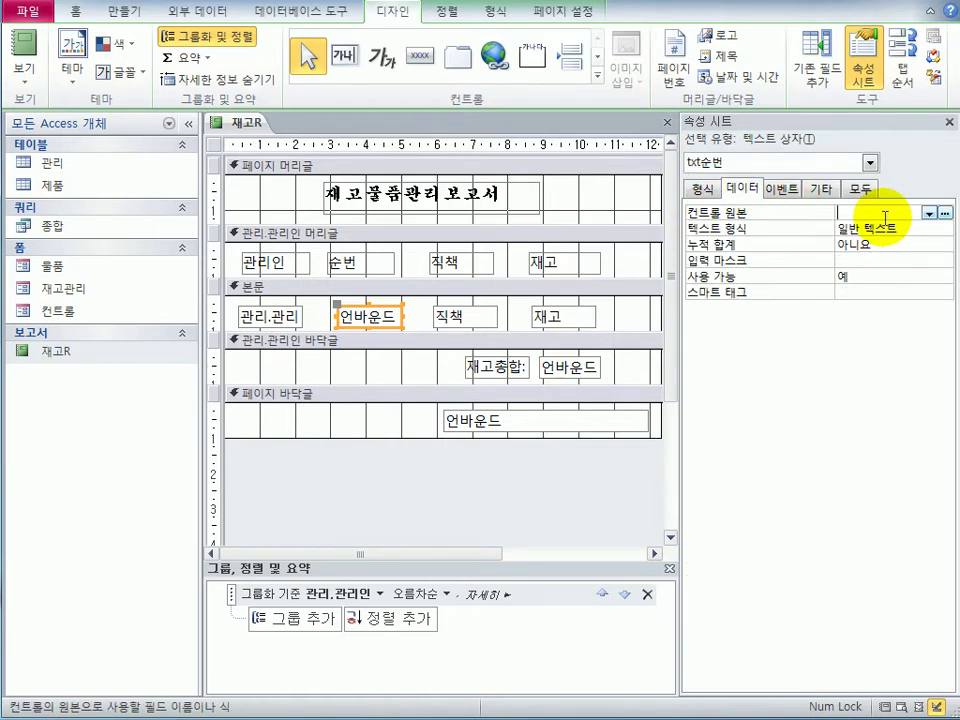
text(=1)
click(871, 248)
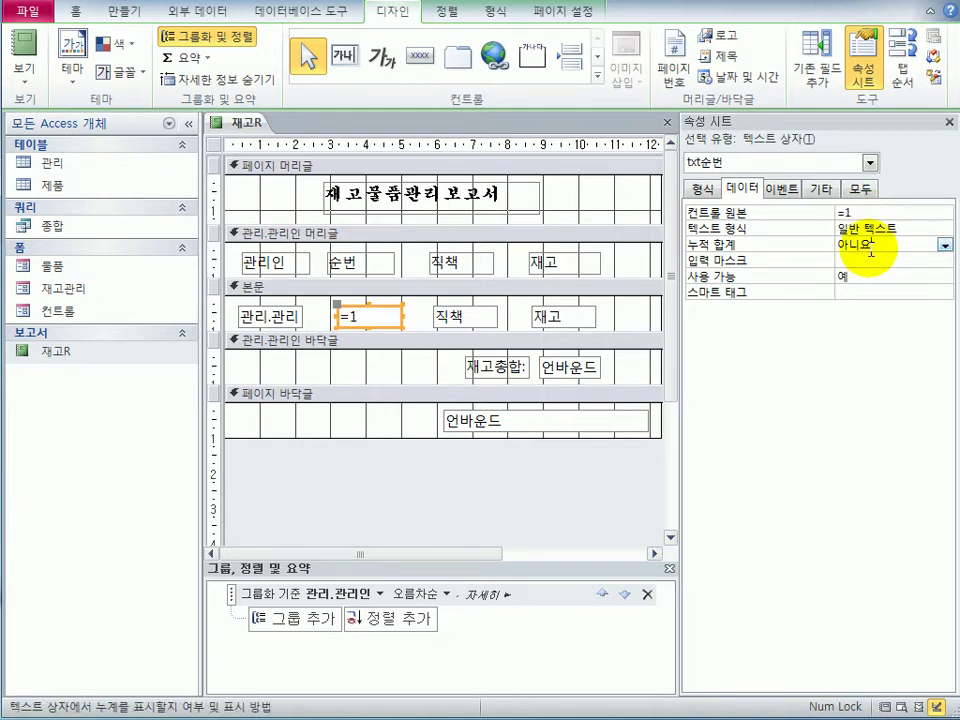
click(944, 244)
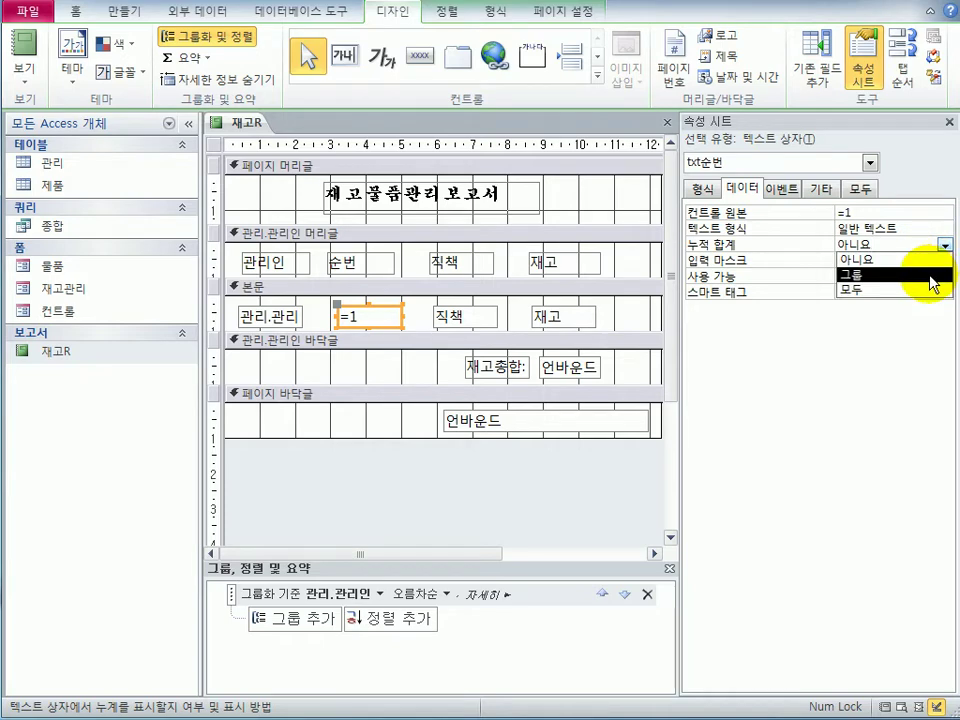
click(936, 274)
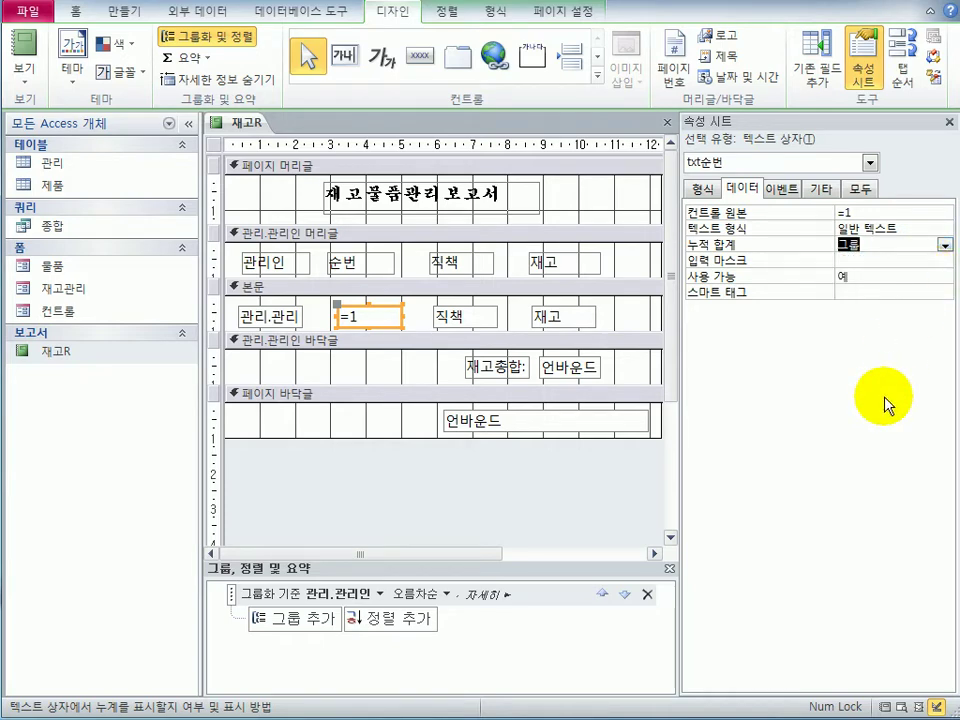
Set txt직책's 중복 내용 숨기기 property to 예
click(870, 162)
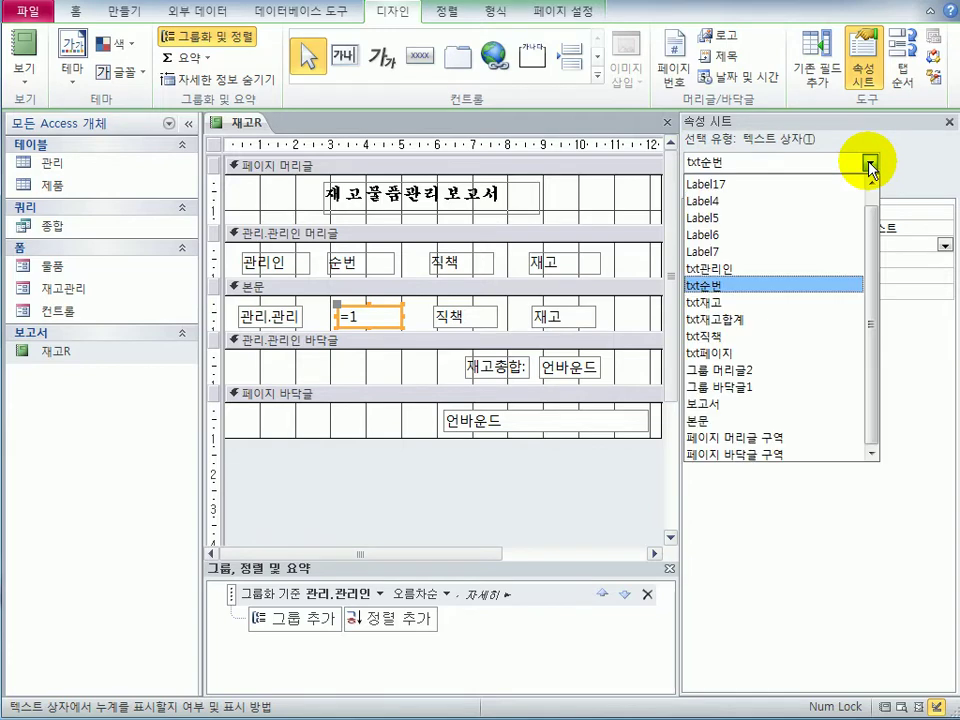
click(821, 336)
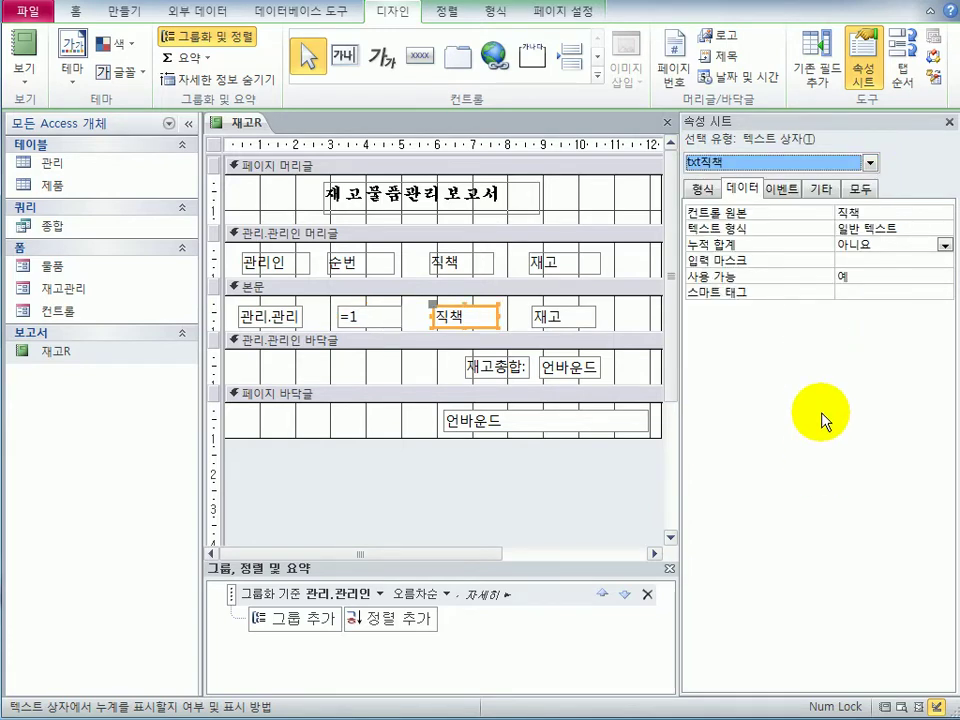
click(862, 190)
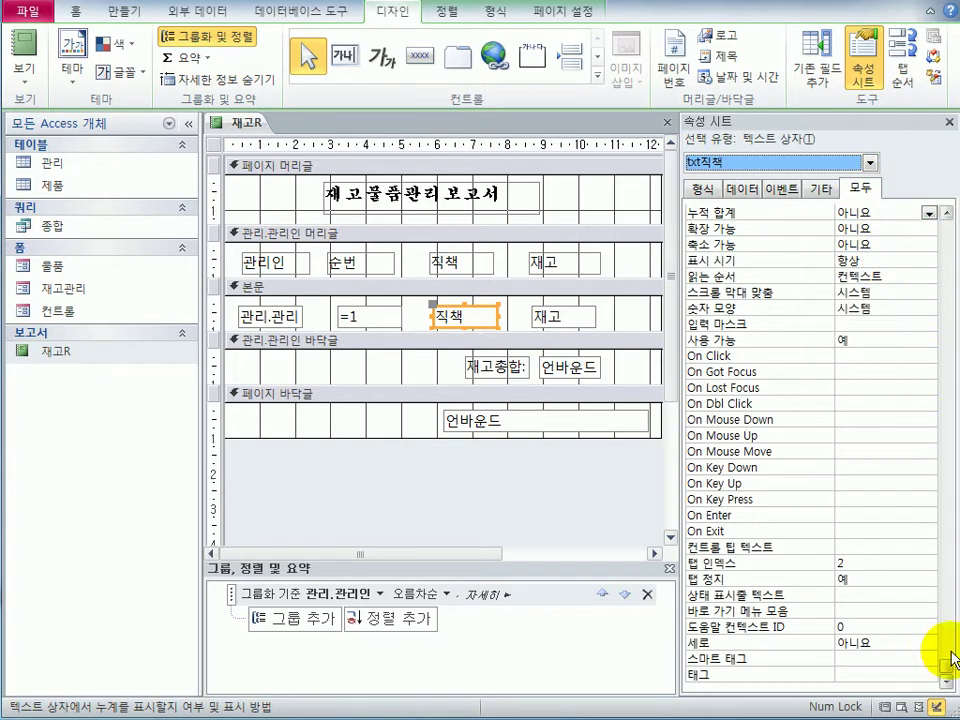
scroll(945, 610, up, 2)
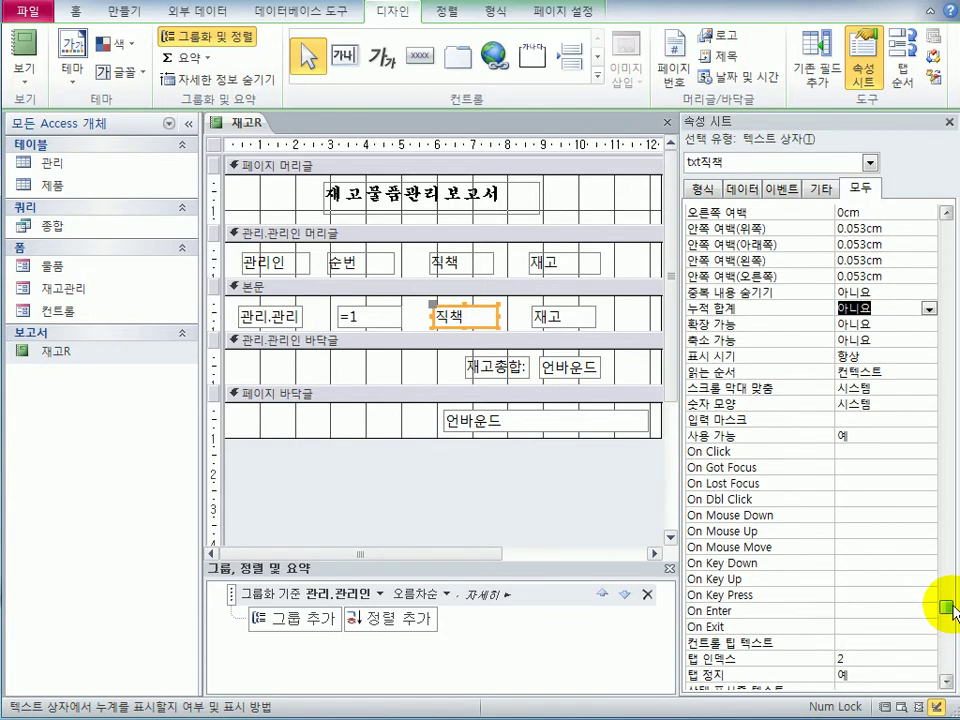
double_click(866, 291)
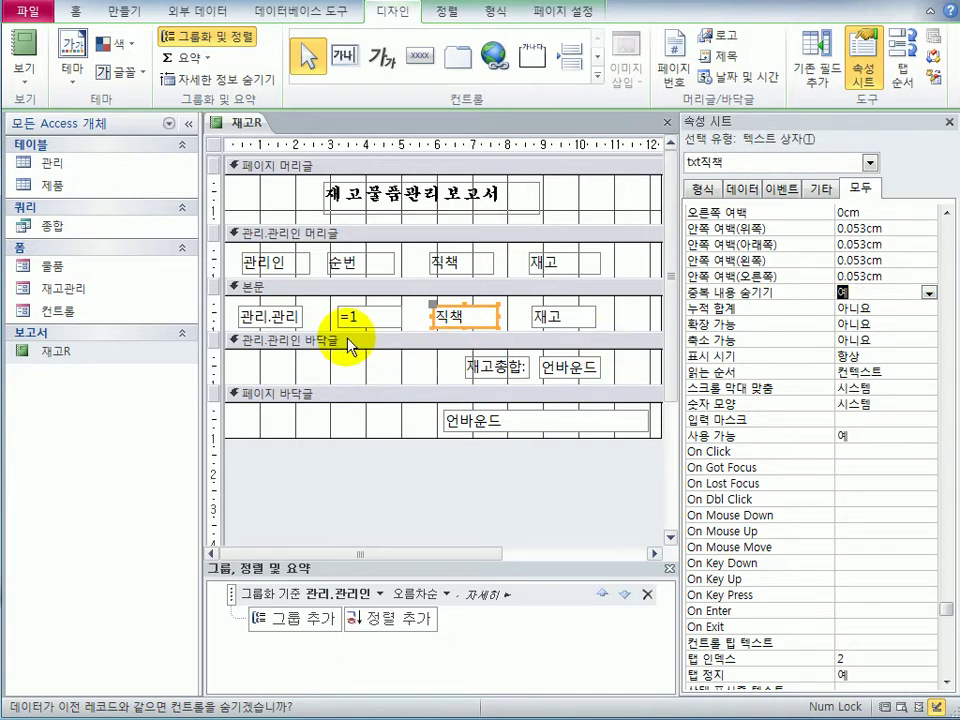
click(572, 373)
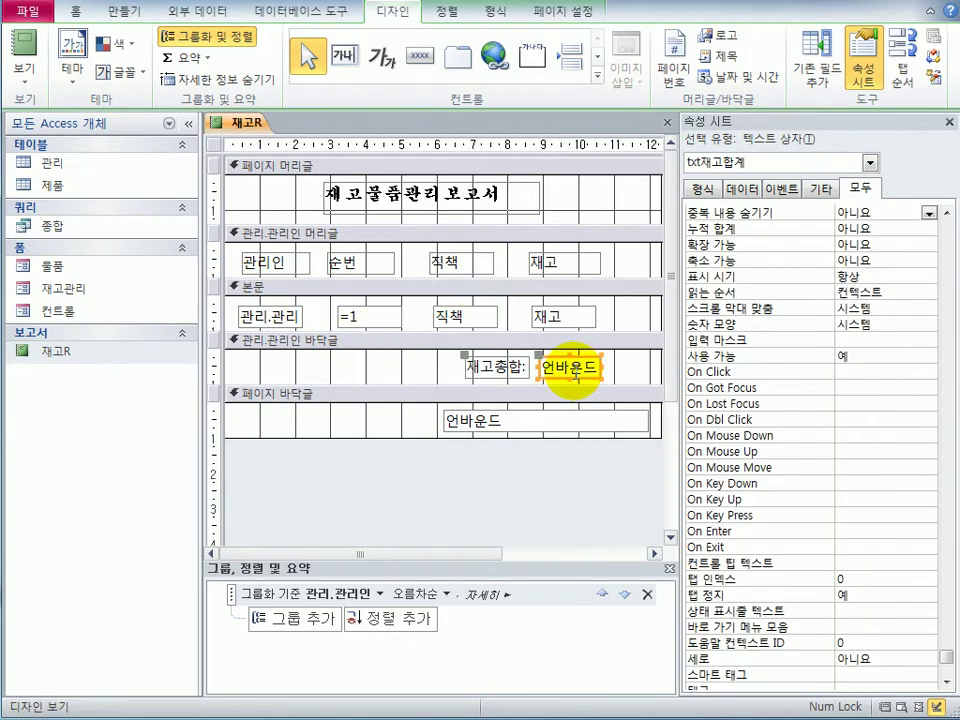
Enter =Sum([재고]) as the control source of the txt재고합계 group footer box
click(748, 195)
click(840, 212)
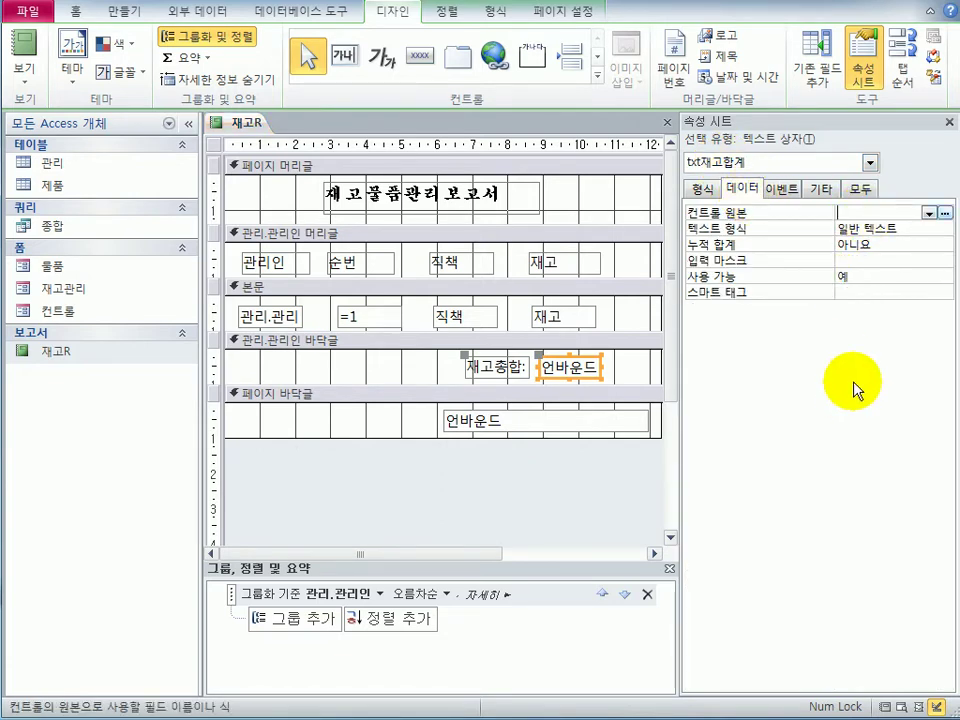
text(=su)
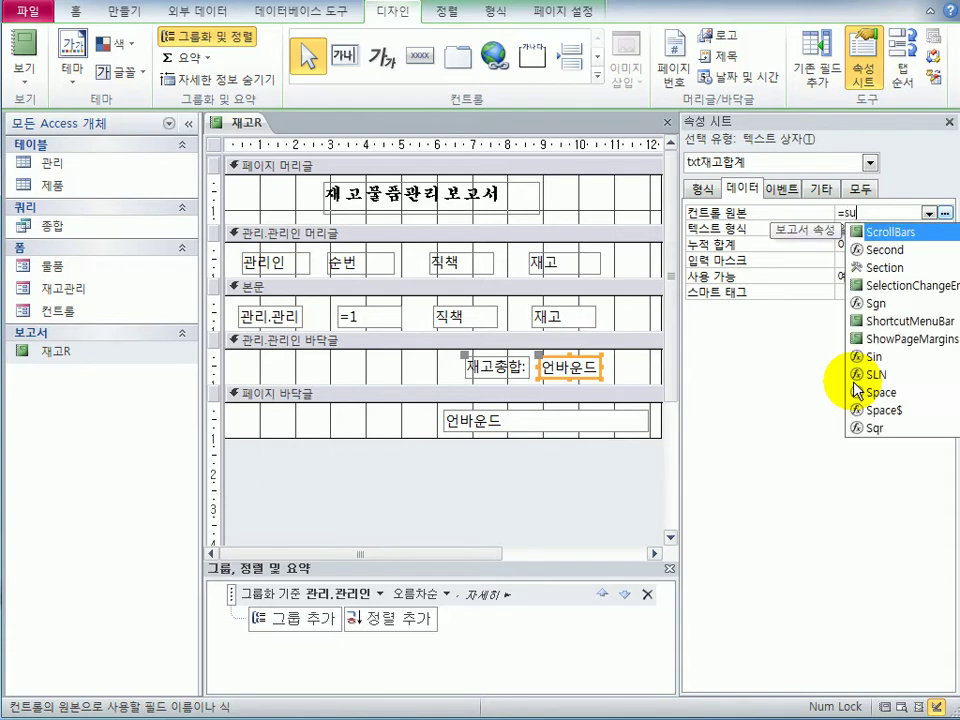
text(m([)
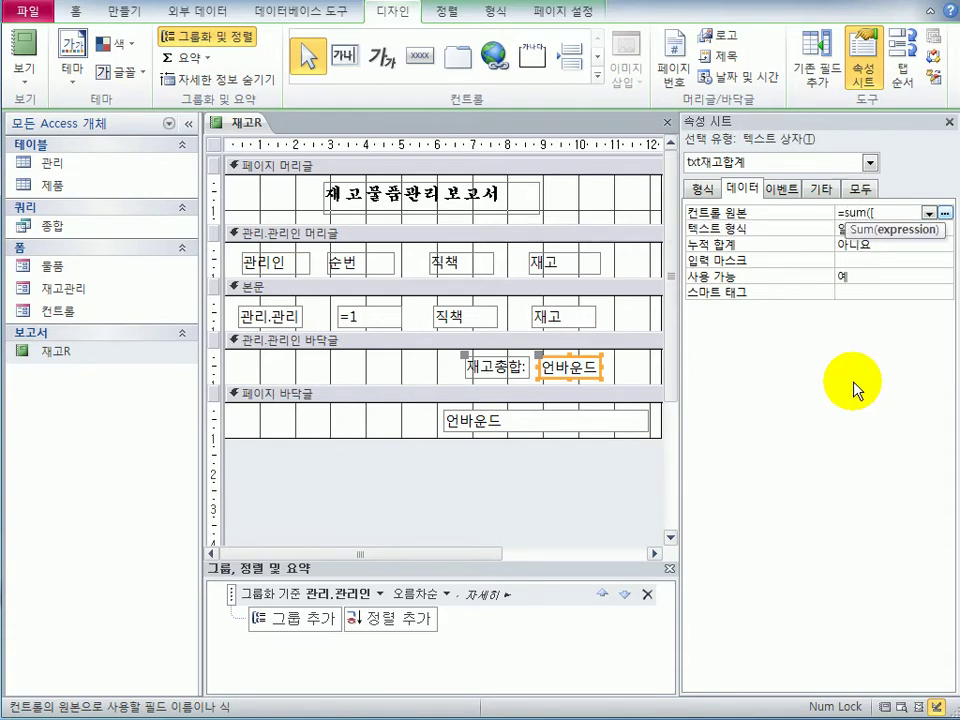
text(재고]))
key(Return)
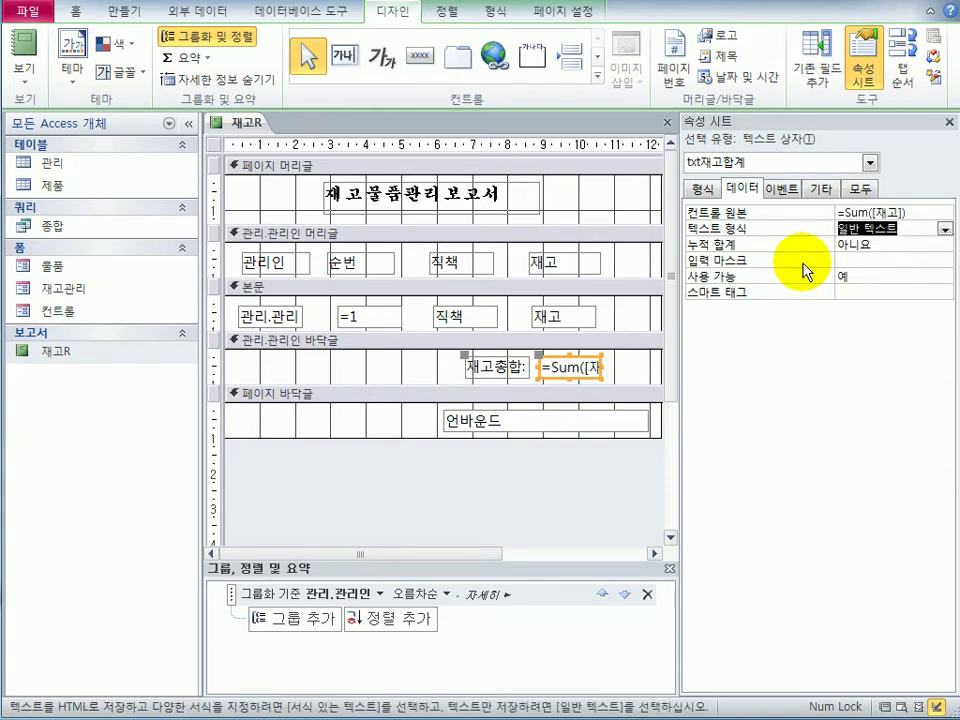
click(870, 162)
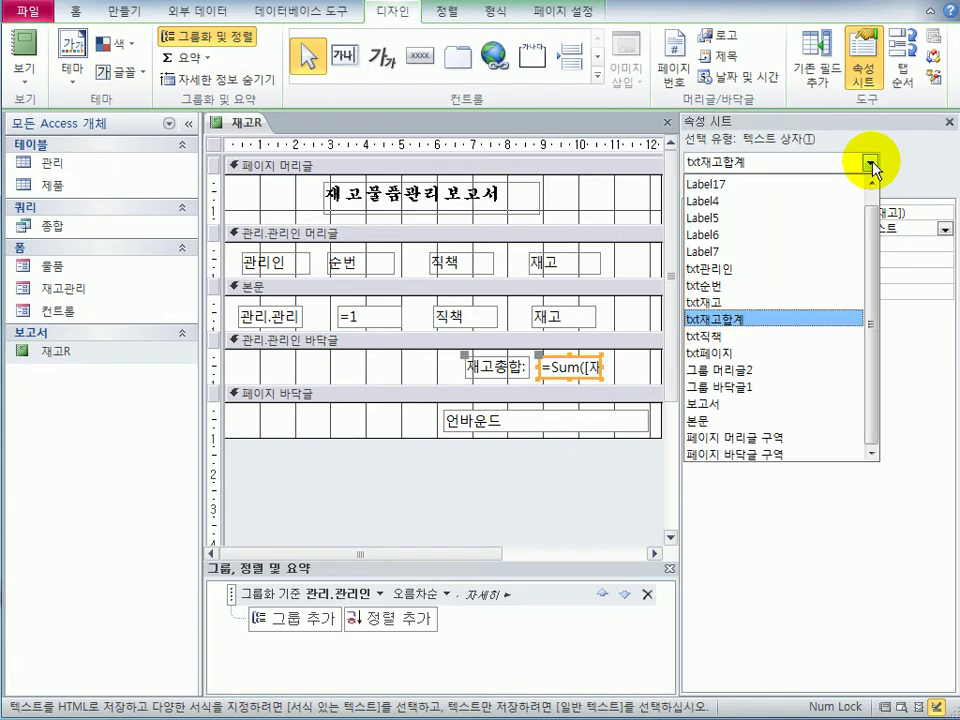
Set the txt페이지 footer box's control source to ="현재페이지 : " & [page] & "페이지" in Zoom
click(799, 353)
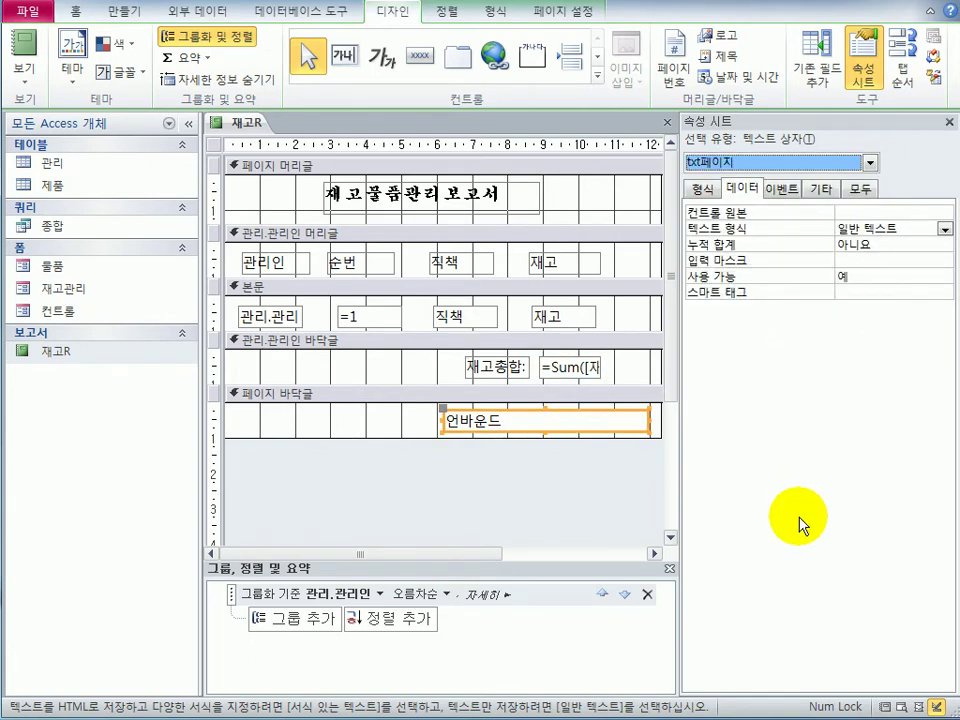
click(851, 210)
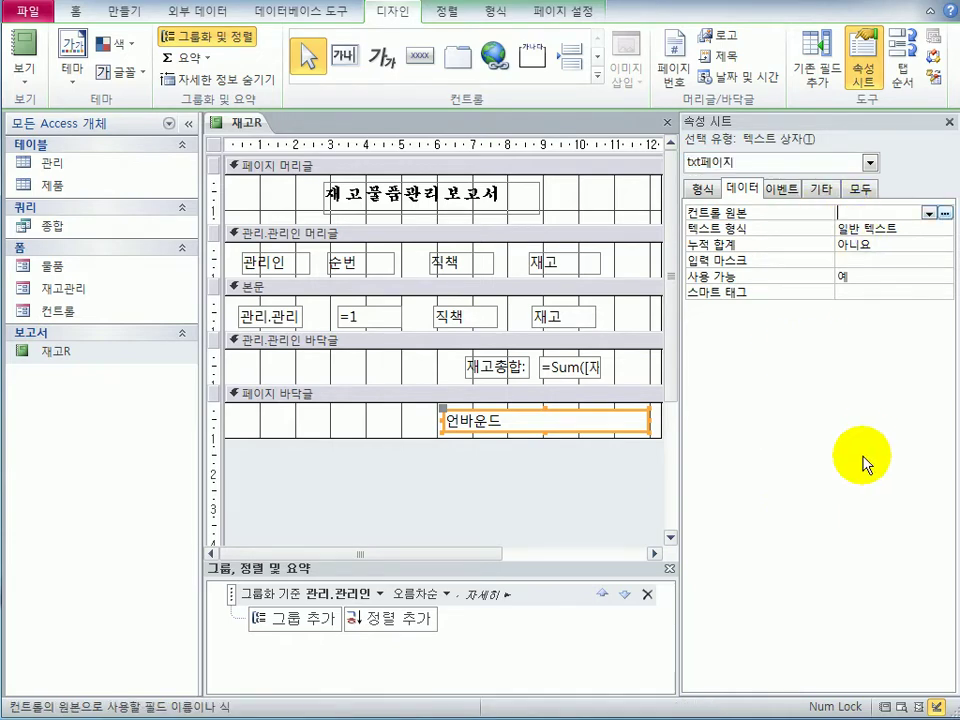
key(shift+F2)
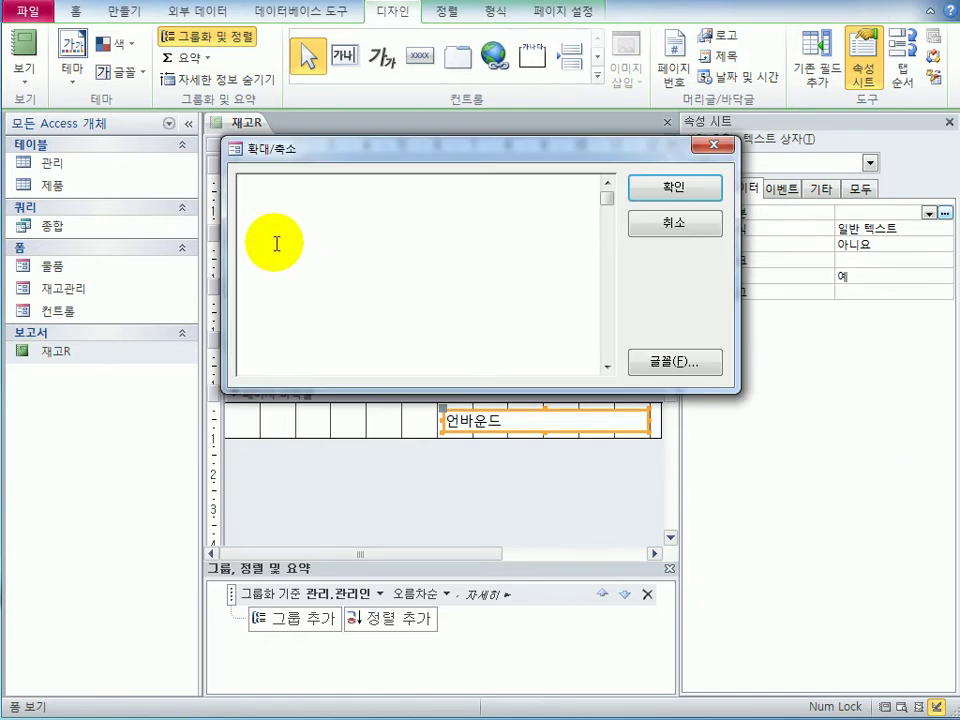
text(=)
text("gus)
key(BackSpace)
key(BackSpace)
key(BackSpace)
text(현재페이지)
key(space)
text(: " & [page] )
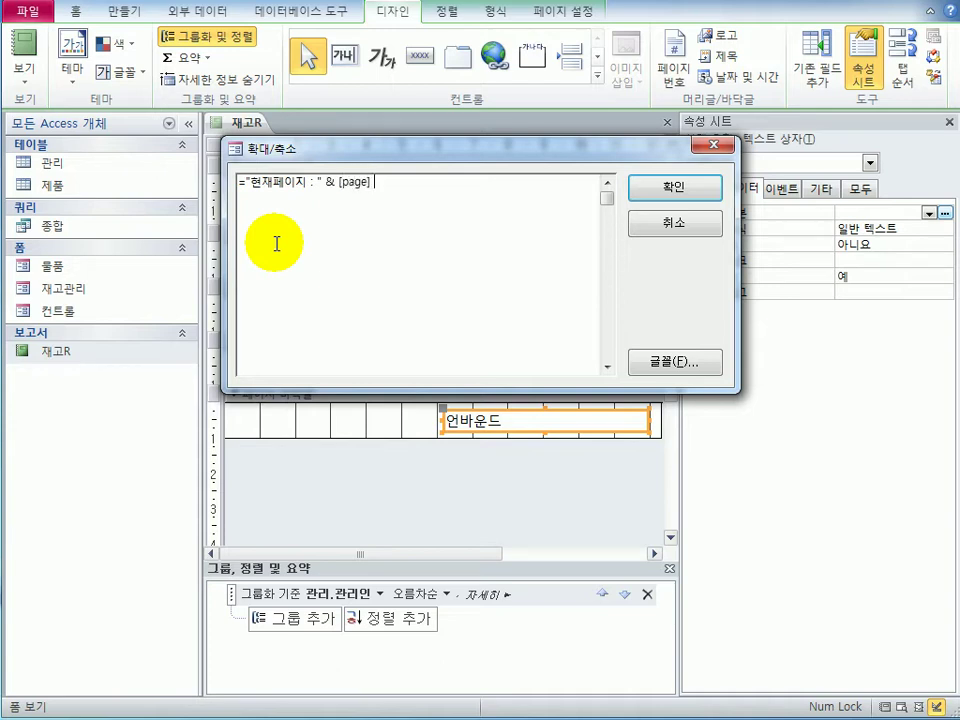
text(& "페이지")
click(674, 196)
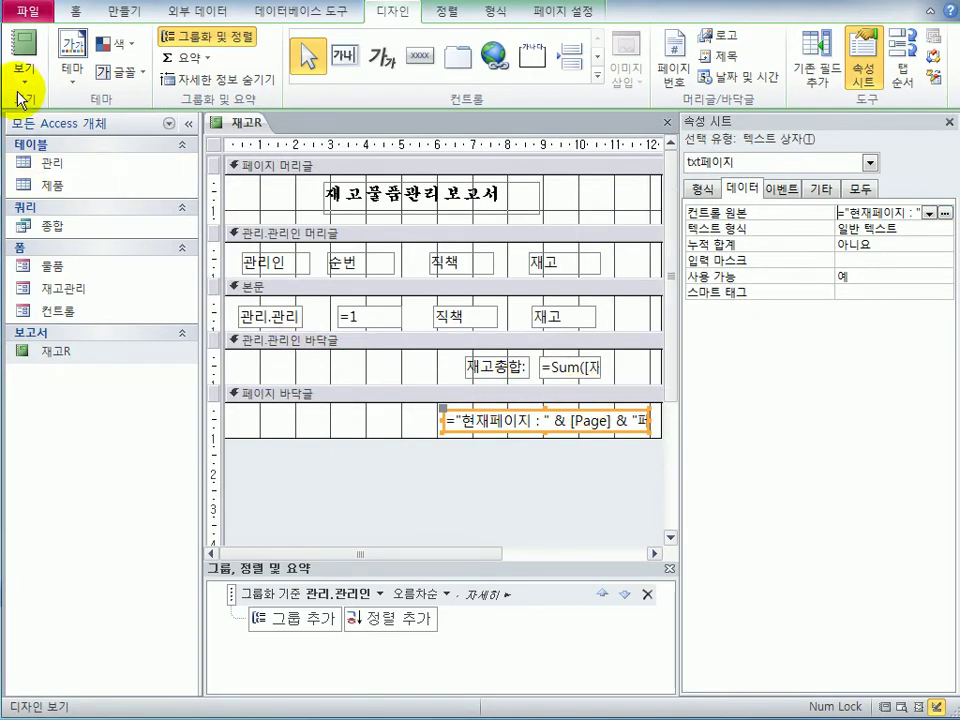
click(20, 86)
click(101, 158)
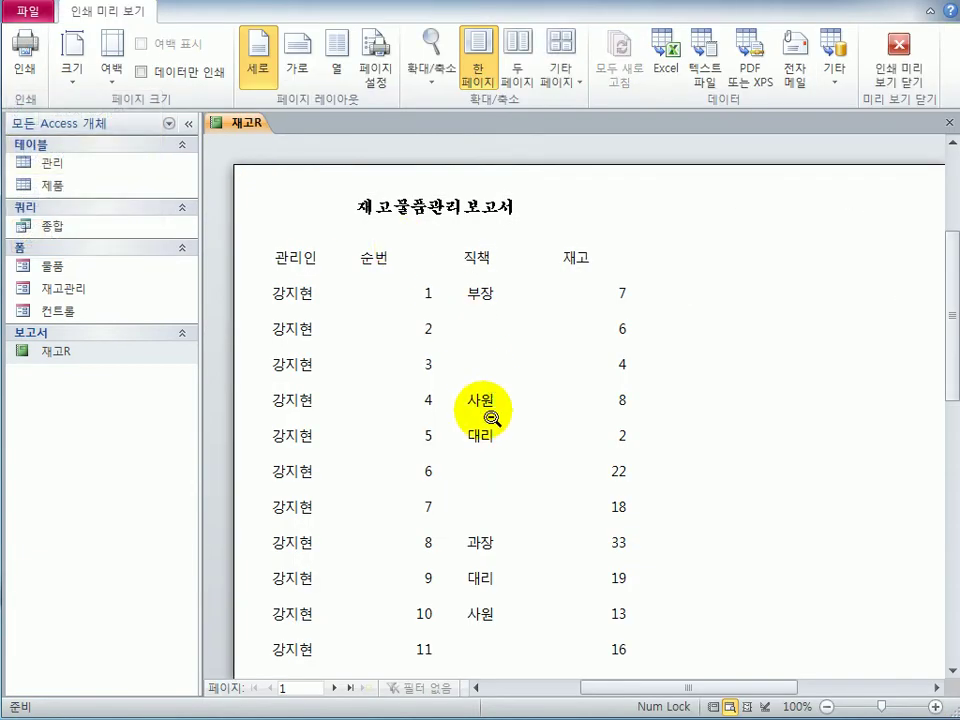
scroll(491, 418, down, 10)
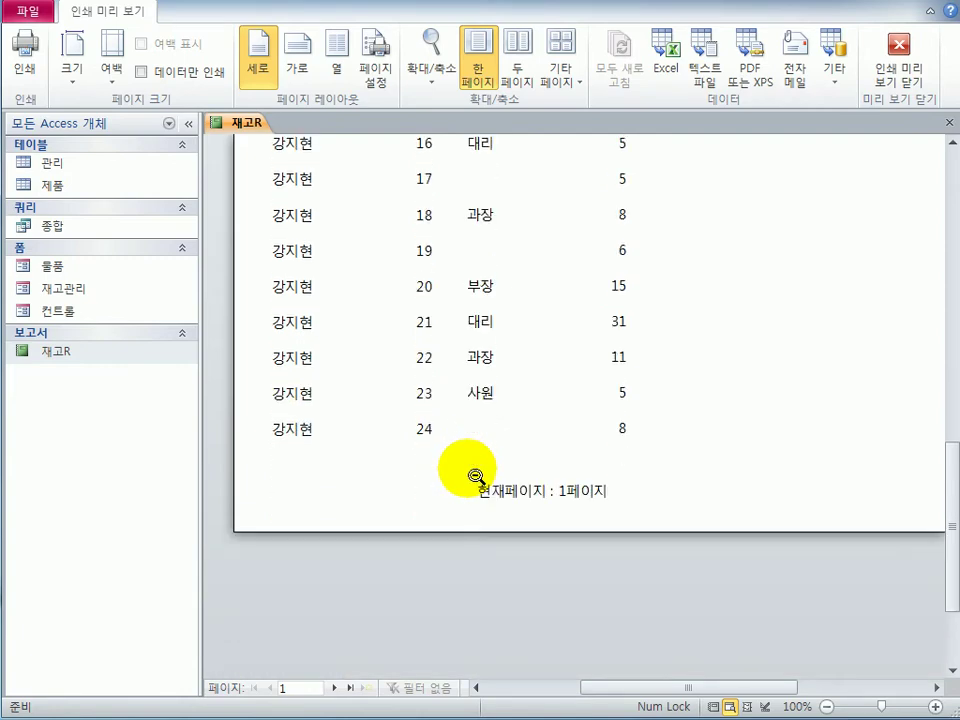
scroll(606, 489, up, 8)
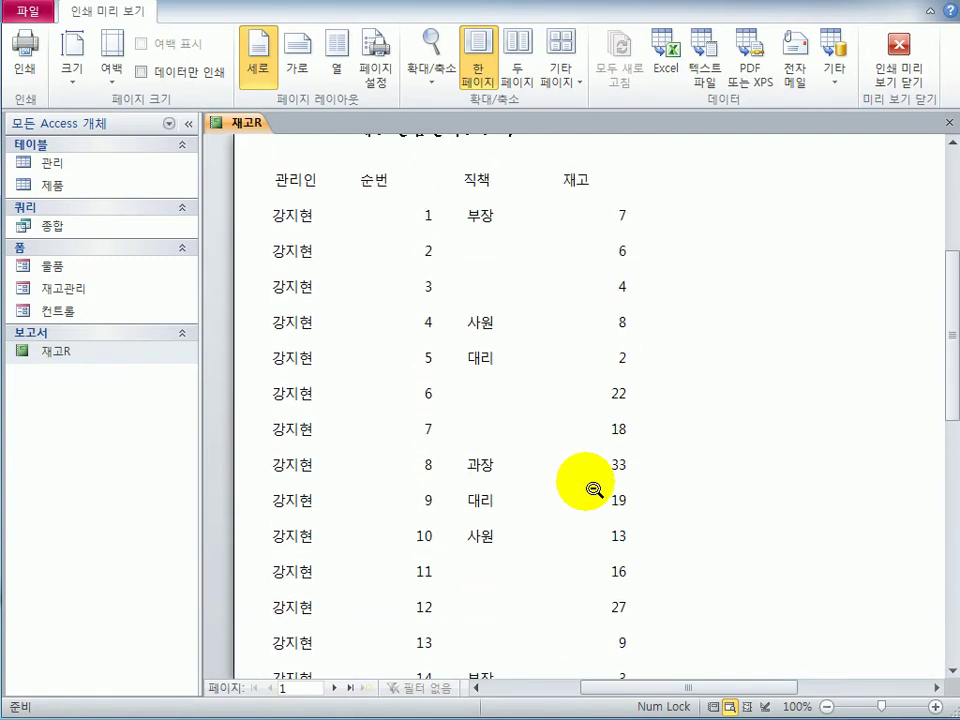
click(336, 688)
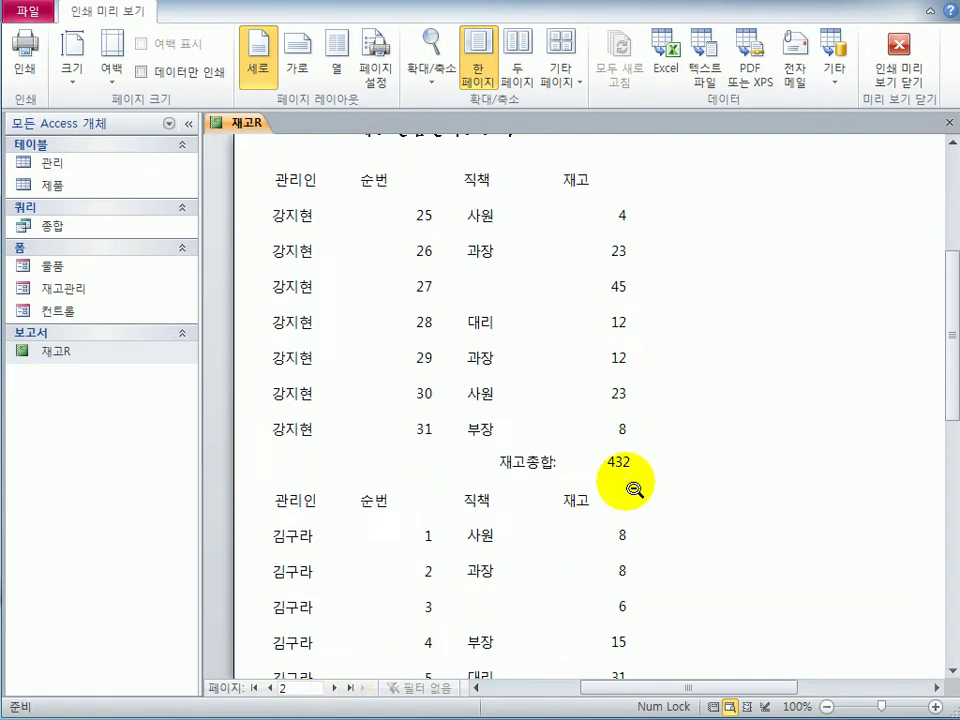
scroll(574, 491, down, 10)
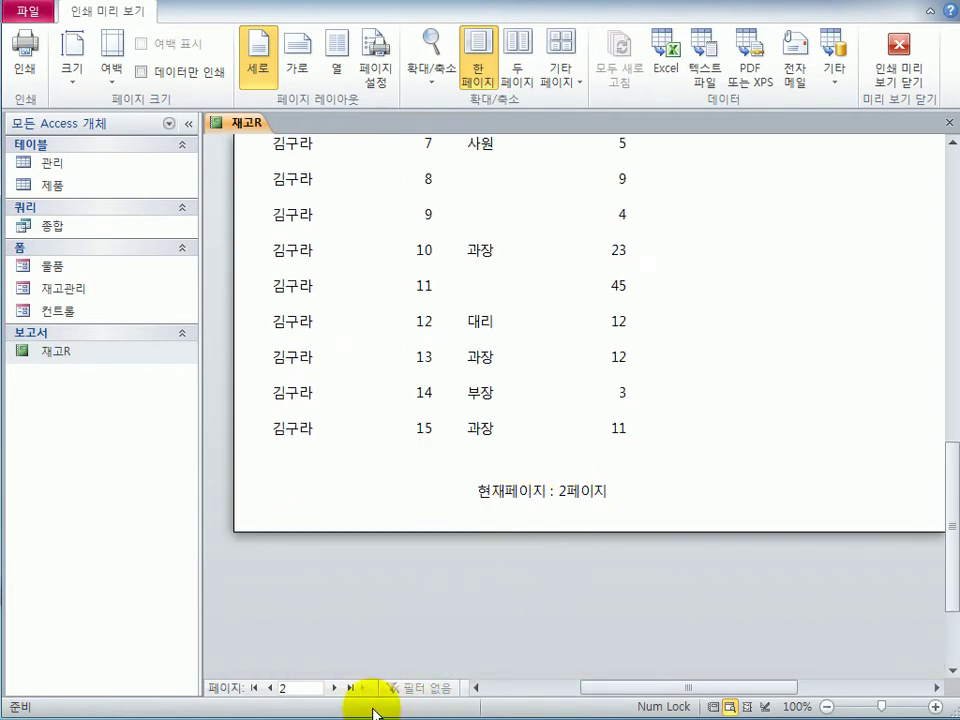
click(337, 689)
click(348, 688)
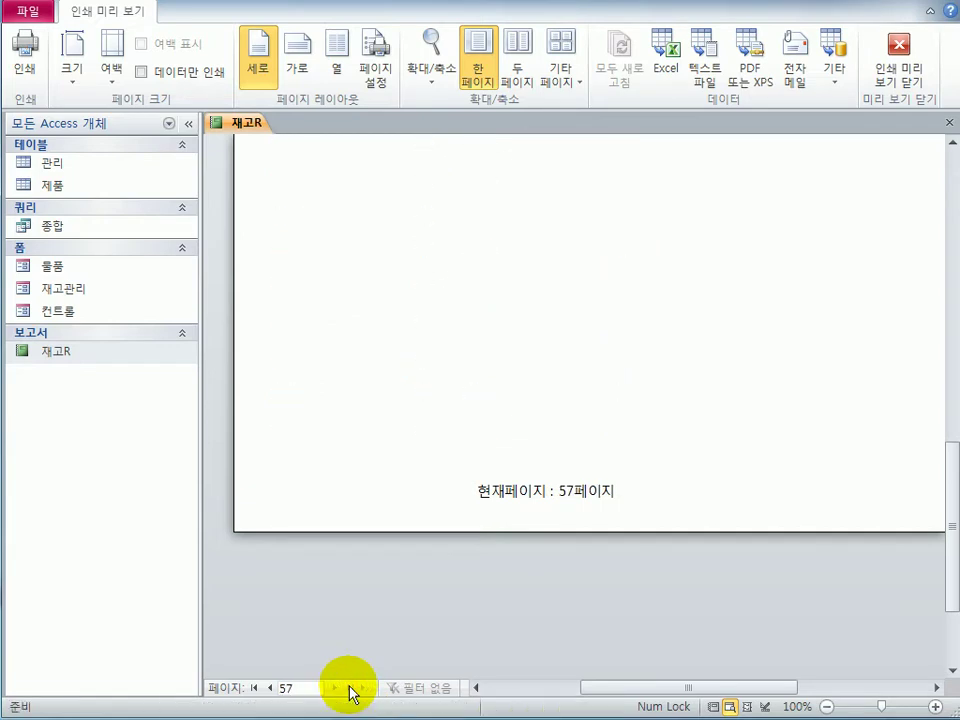
scroll(399, 636, up, 5)
scroll(472, 538, down, 5)
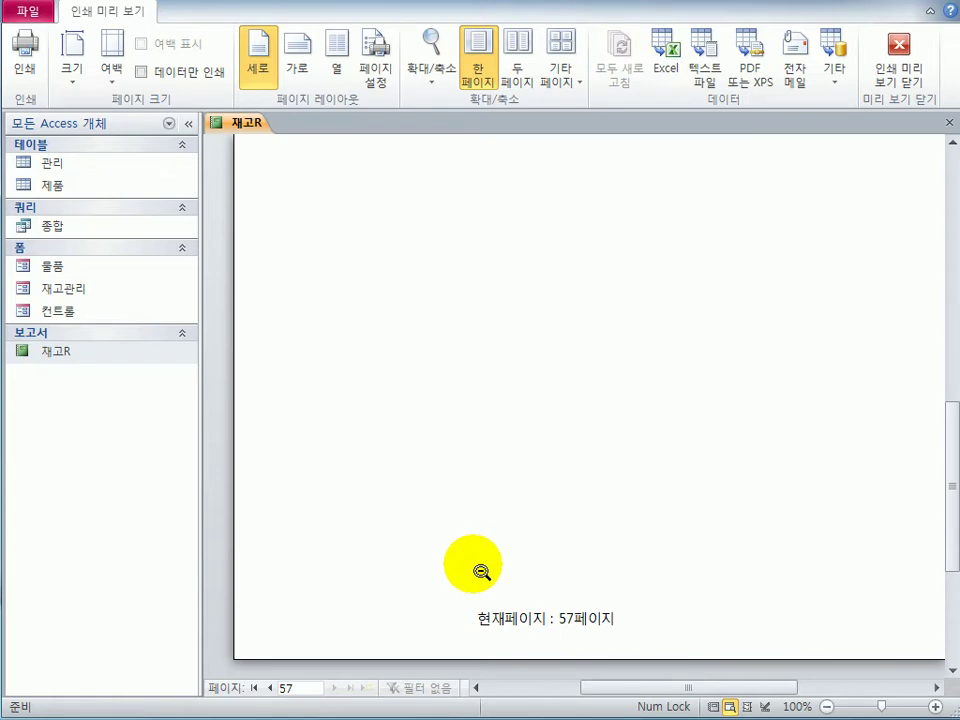
click(269, 688)
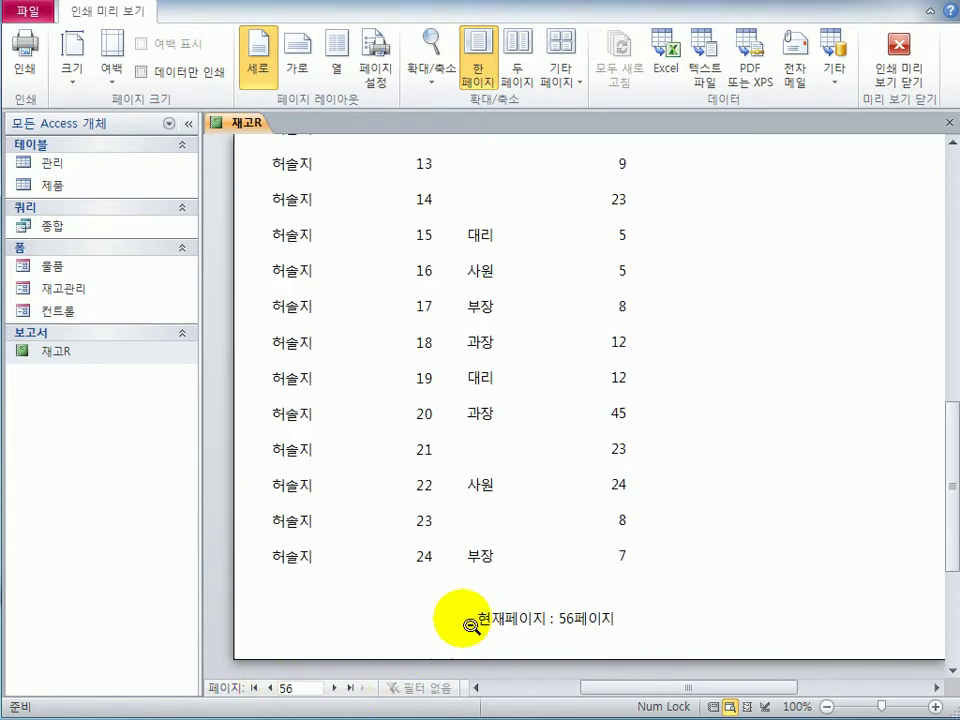
click(890, 52)
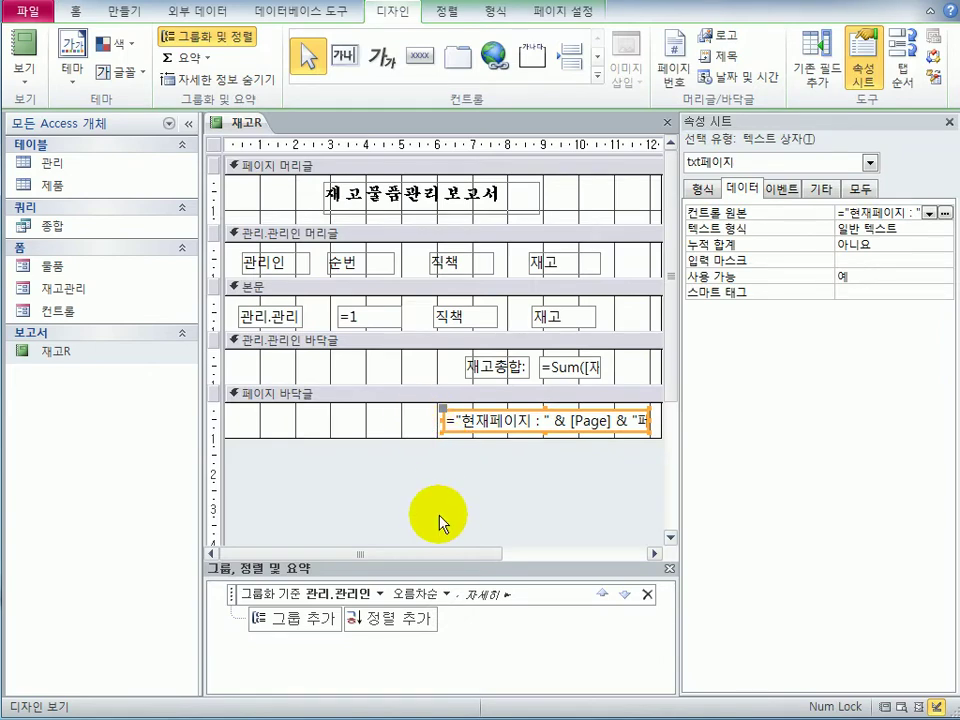
Close the 재고R report tab and answer 예 to save its design changes
click(667, 122)
drag(300, 443, 628, 208)
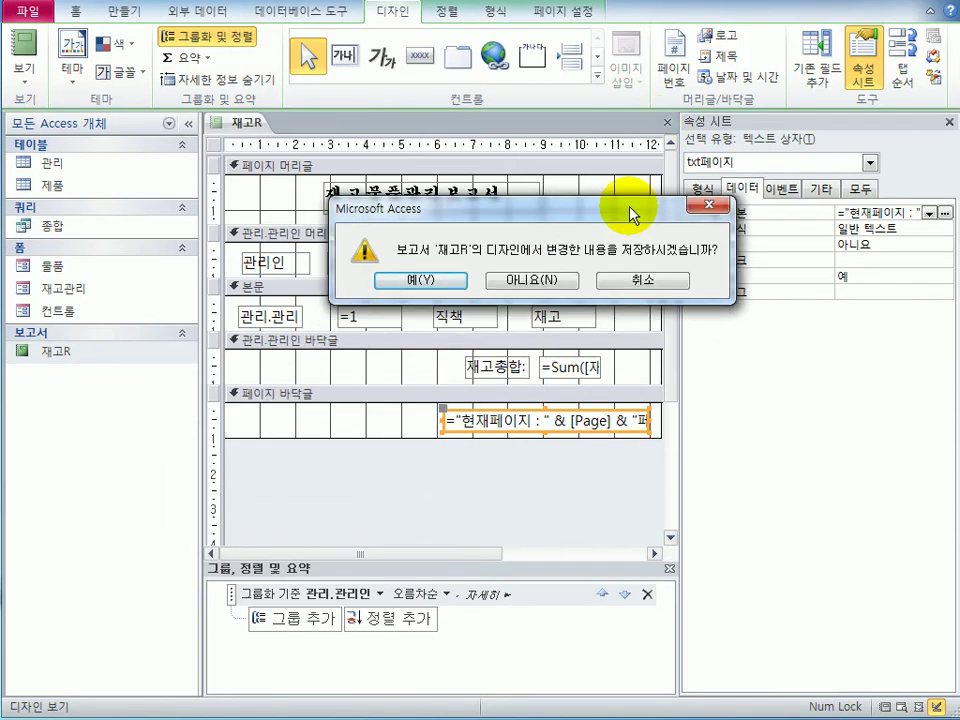
click(439, 279)
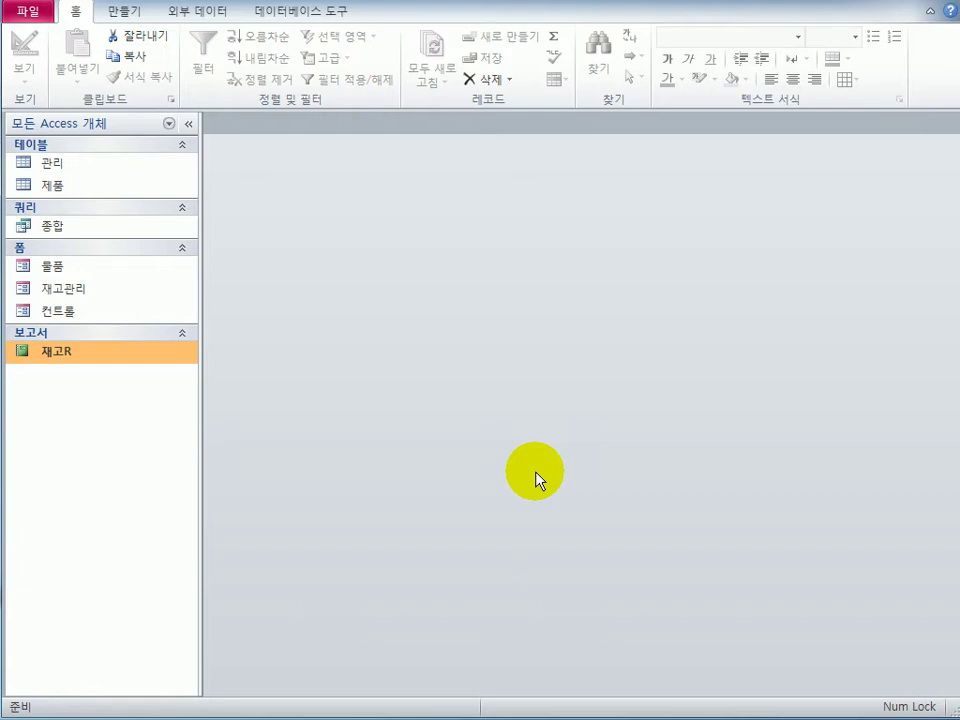
Open the 재고관리 form in Design view
click(44, 290)
right_click(44, 292)
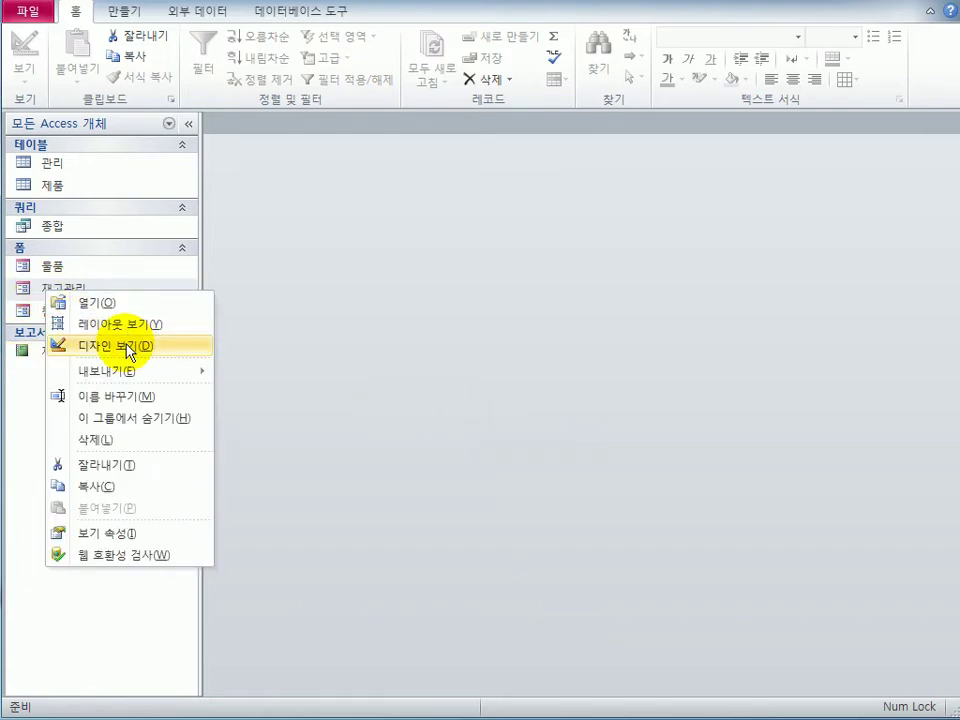
click(180, 342)
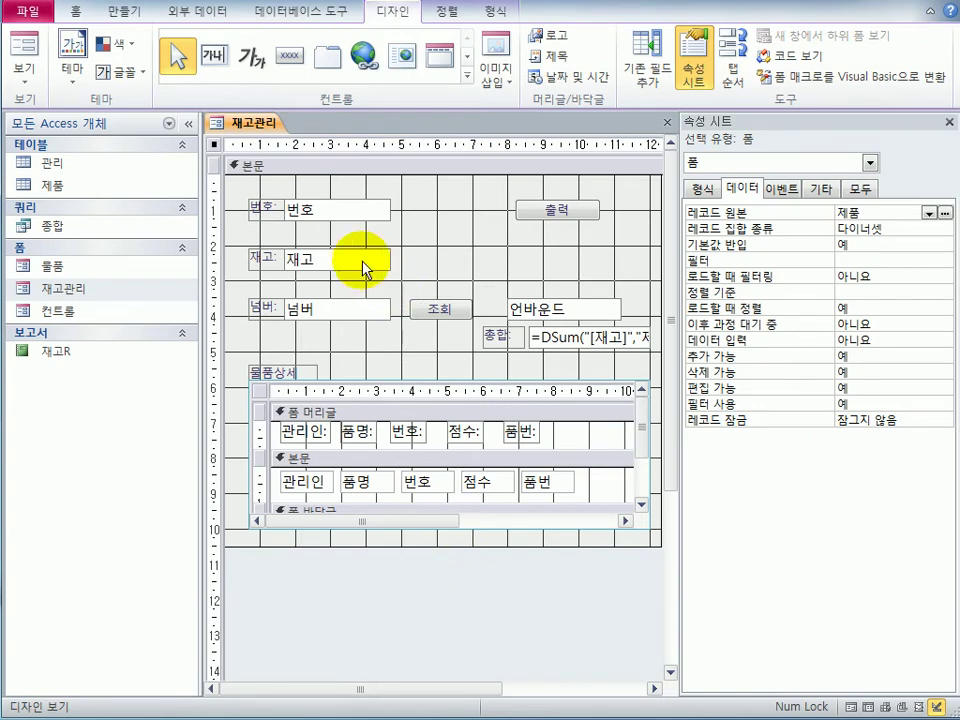
Set the cmd조회 button's On Click to [이벤트 프로시저] and open its code
click(860, 163)
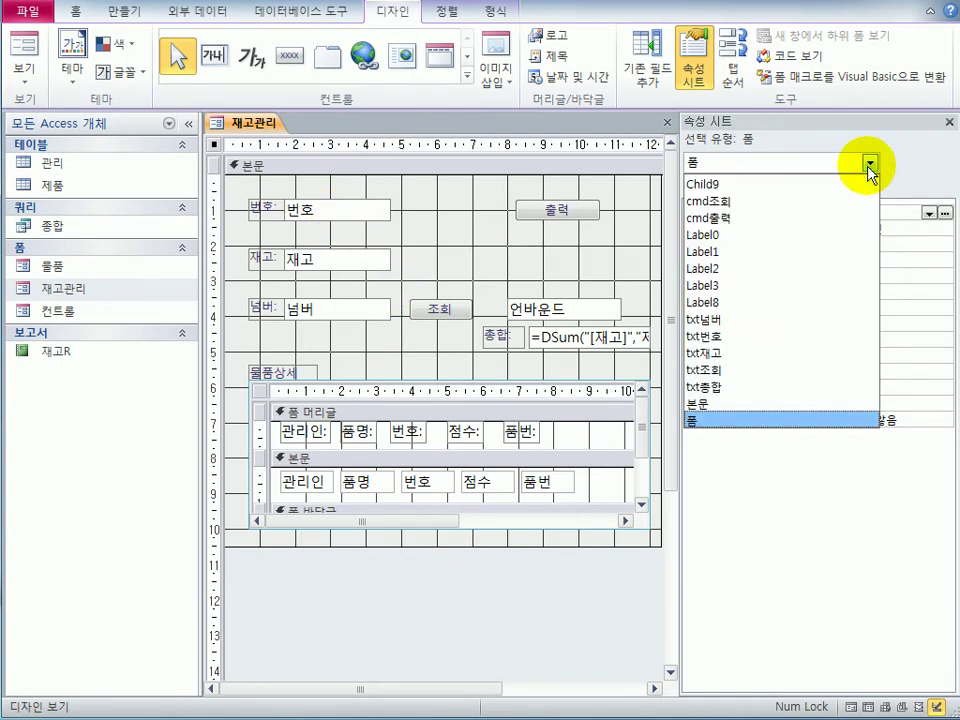
click(812, 369)
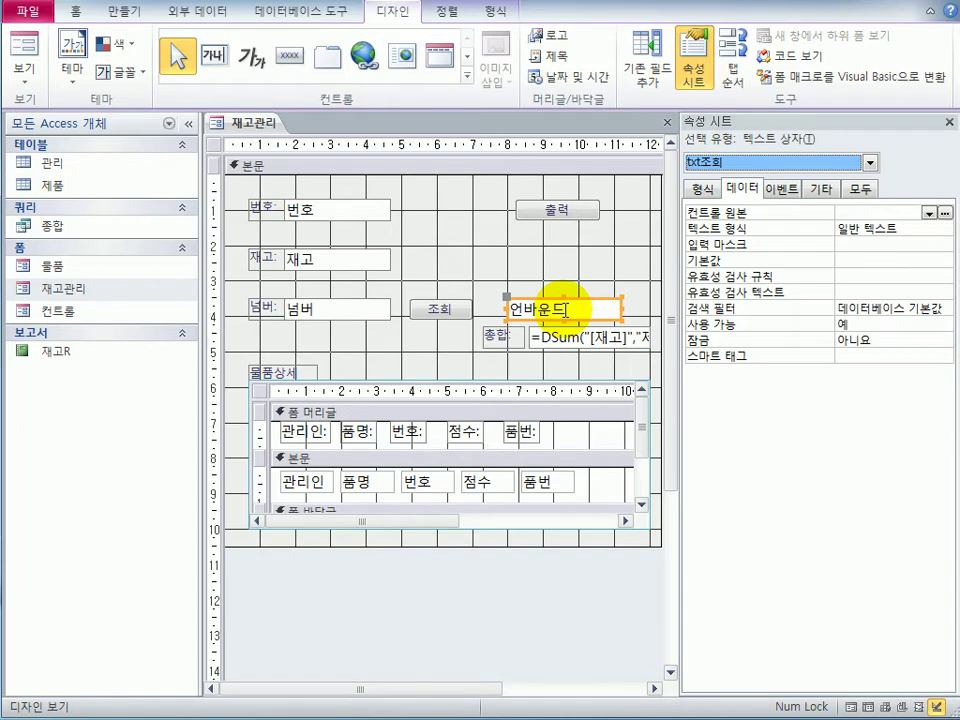
click(450, 310)
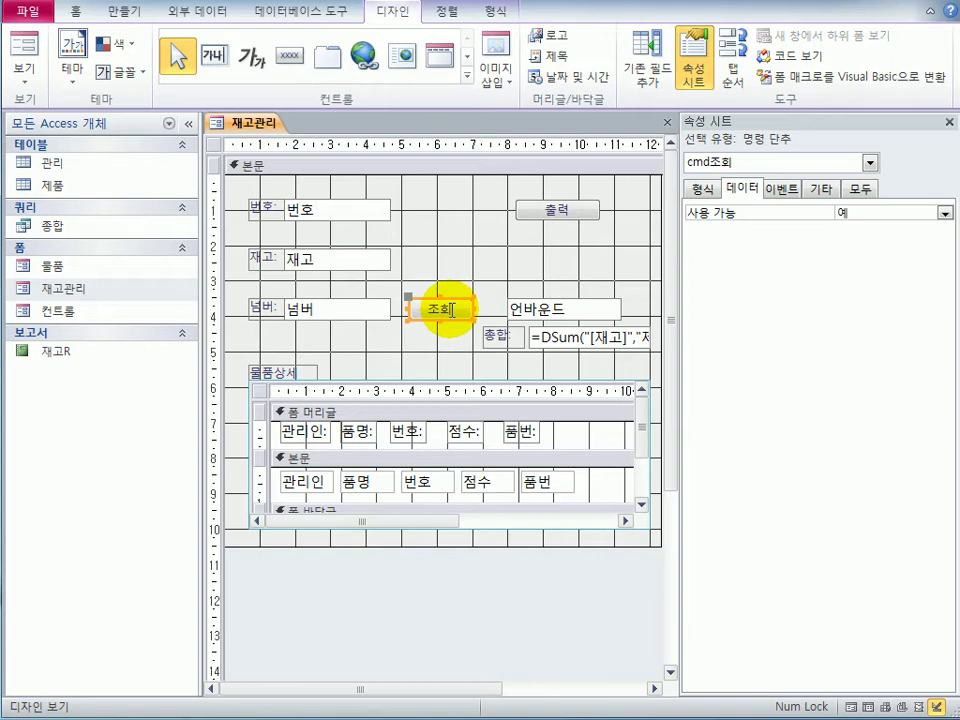
click(786, 189)
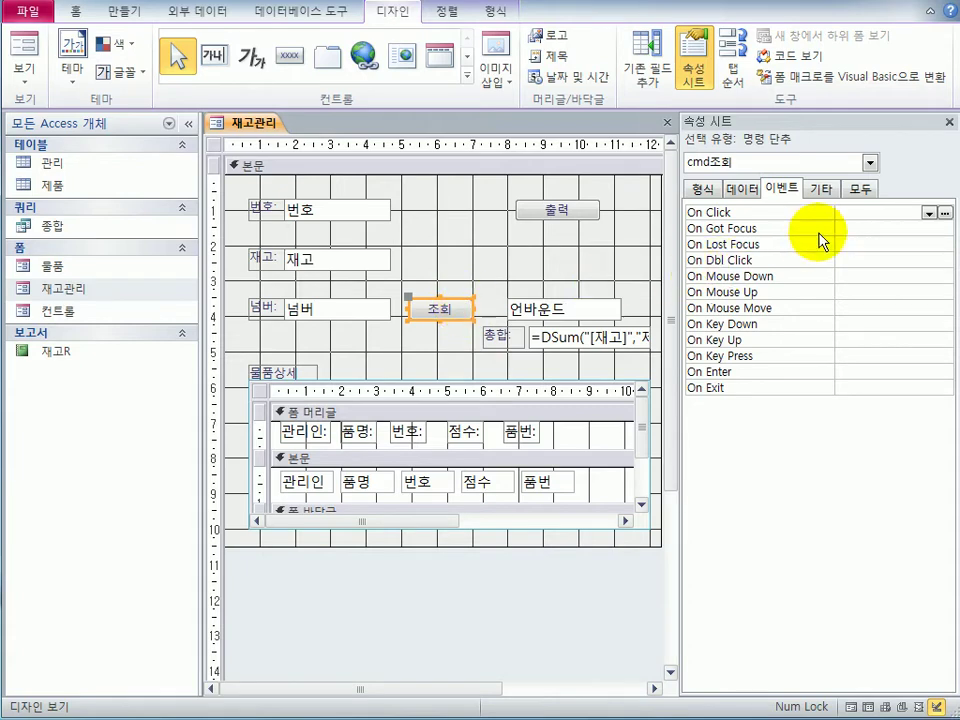
click(929, 213)
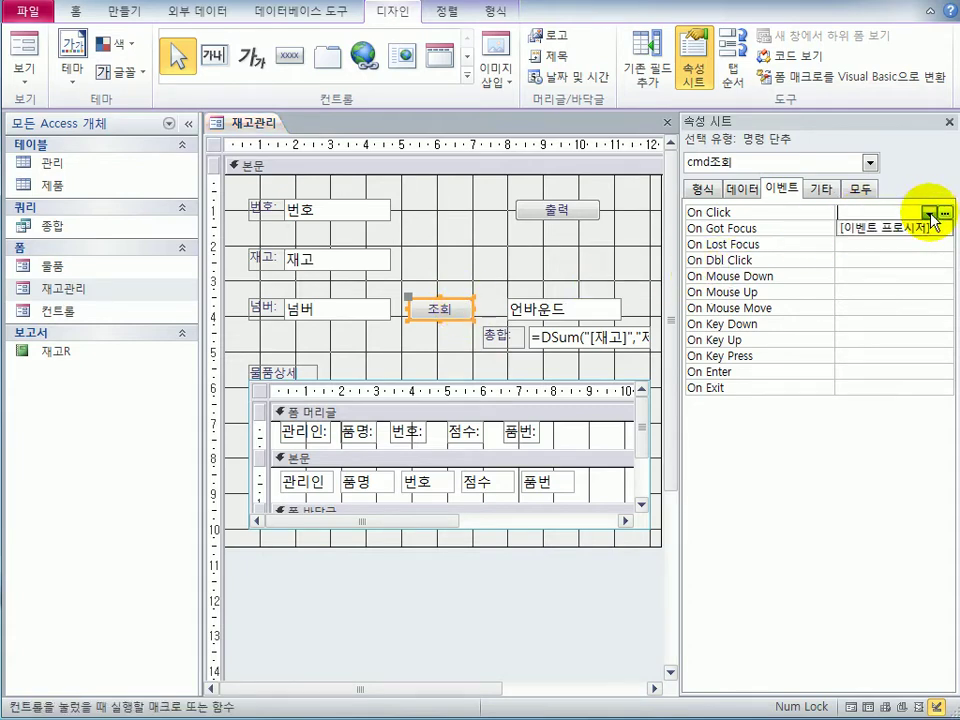
click(918, 230)
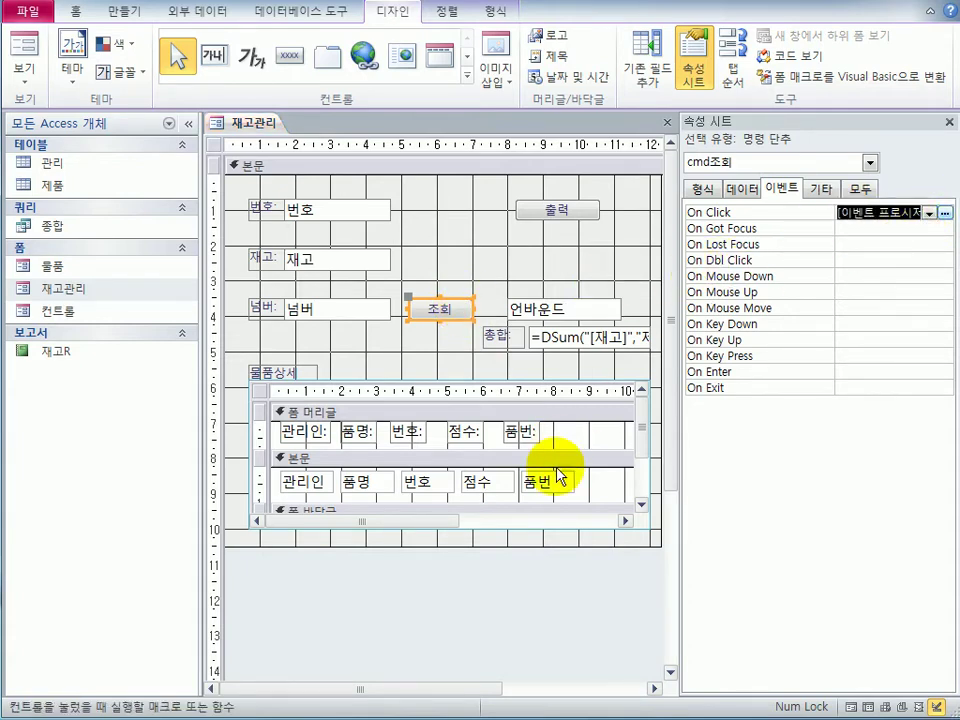
click(944, 214)
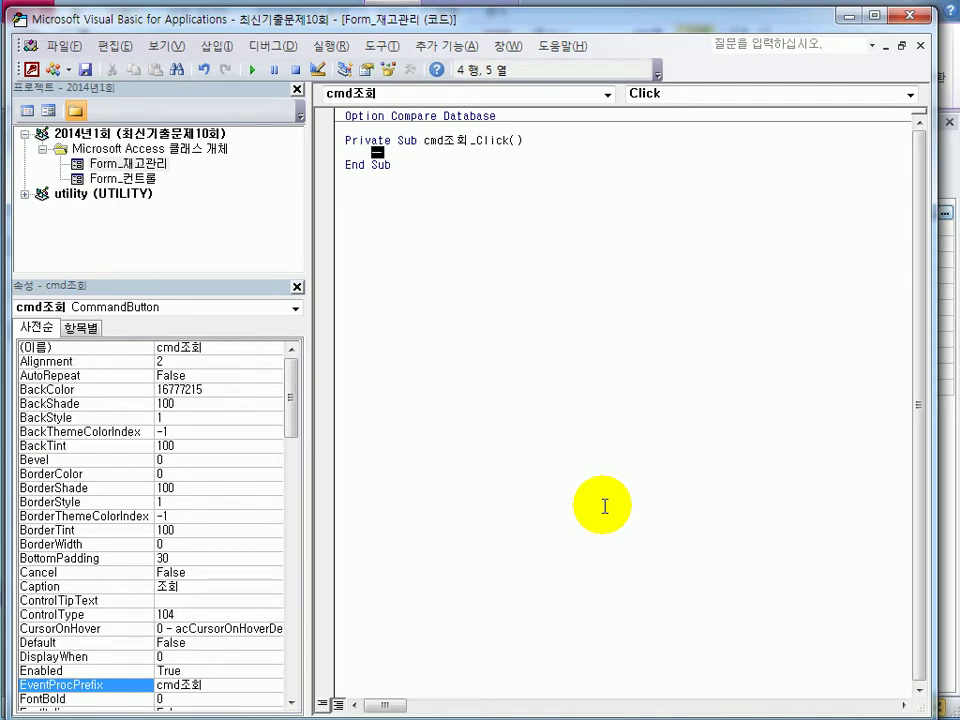
Start the cmd조회_Click body with me.Filter = "넘버, letting IntelliSense complete Filter
key(Tab)
text(me.fil)
key(Tab)
text(=)
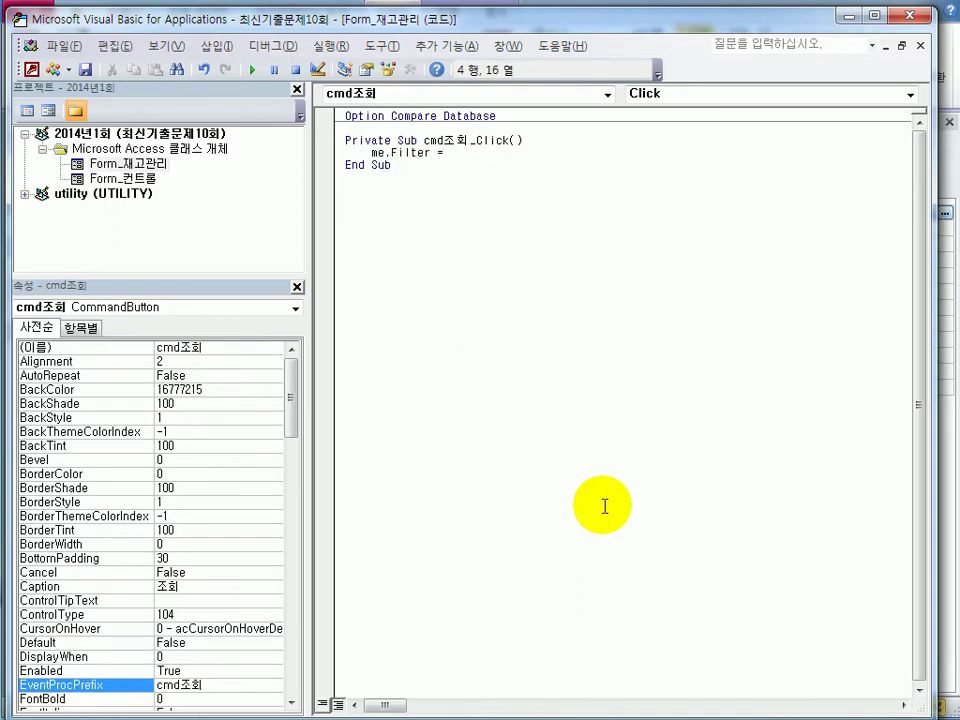
text( "넘버 like *txt조회*)
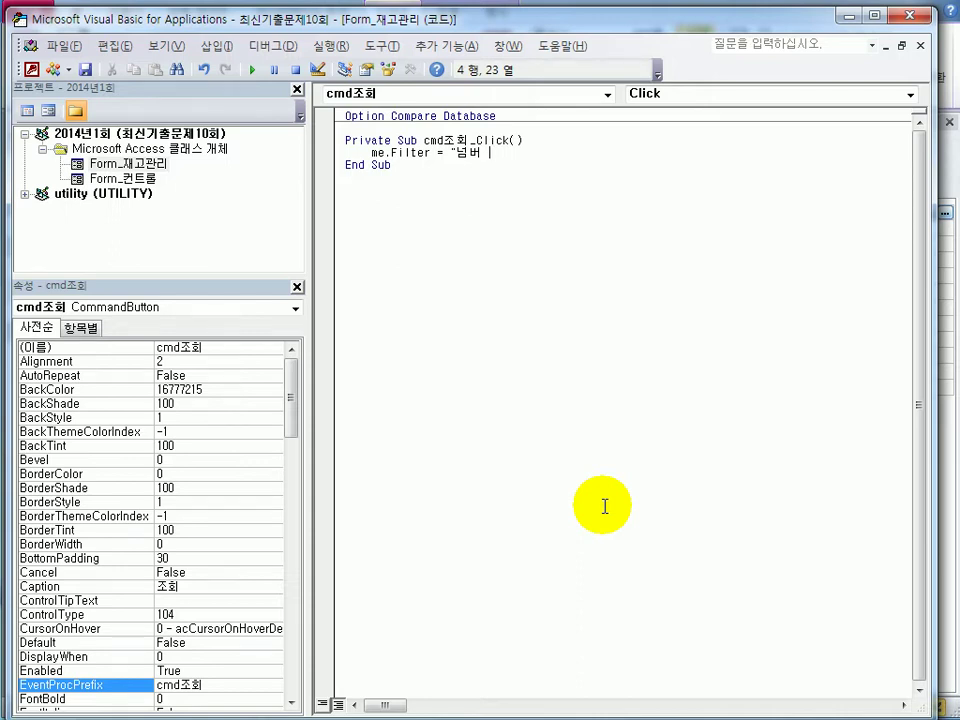
Complete the filter line as Me.Filter = "넘버 like '*" & txt조회 & "*'"
text(like)
text( *)
text(txt조회*)
text(")
key(Left)
key(Left)
key(Left)
key(Left)
key(Left)
key(Left)
key(Left)
key(Left)
text(')
key(Right)
key(Right)
key(Right)
key(Right)
key(Right)
key(Right)
key(Right)
text(')
key(Left)
key(Left)
key(Left)
key(Left)
key(Left)
key(Left)
key(Left)
text(" &)
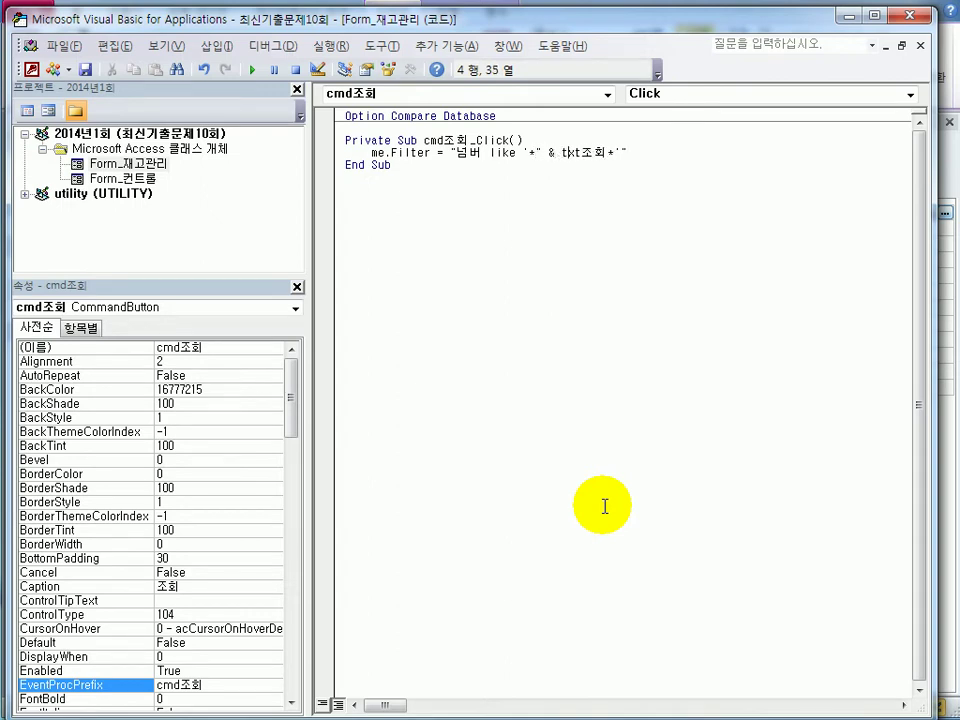
key(Right)
key(Right)
key(Right)
key(Right)
key(Right)
text(& ")
Add Me.FilterOn = True below the filter line and close the code window
key(Return)
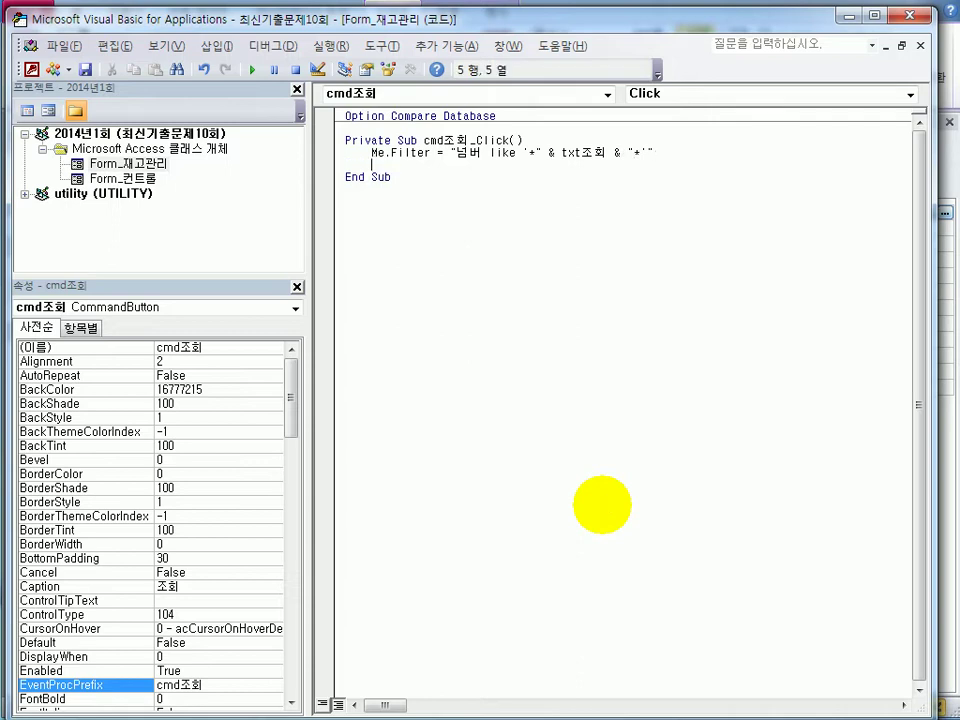
text(me.fi)
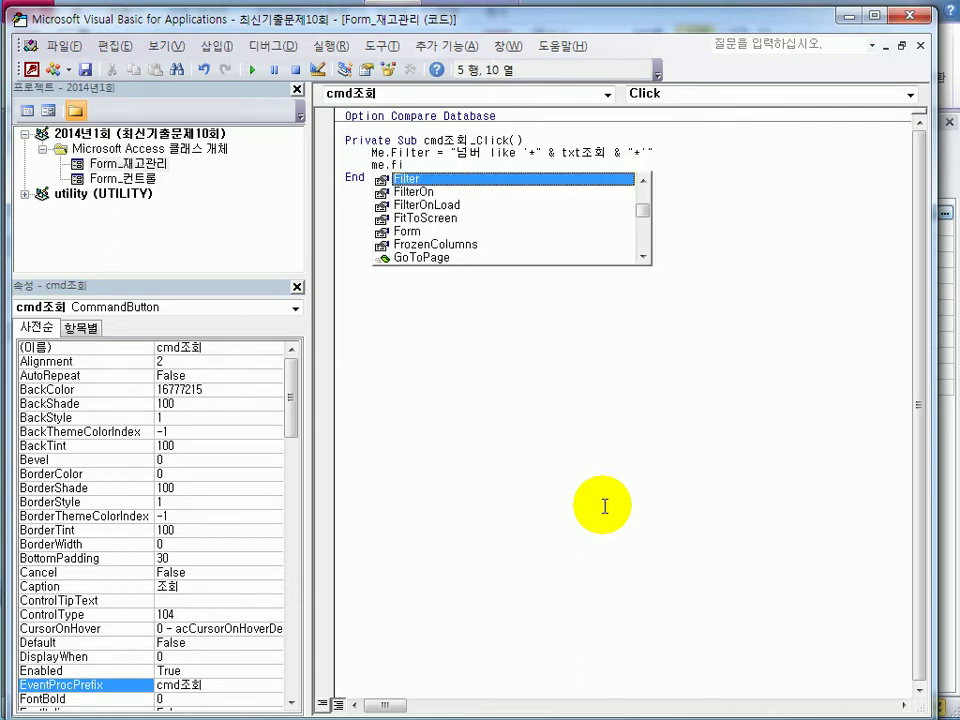
key(Down)
text(=tr)
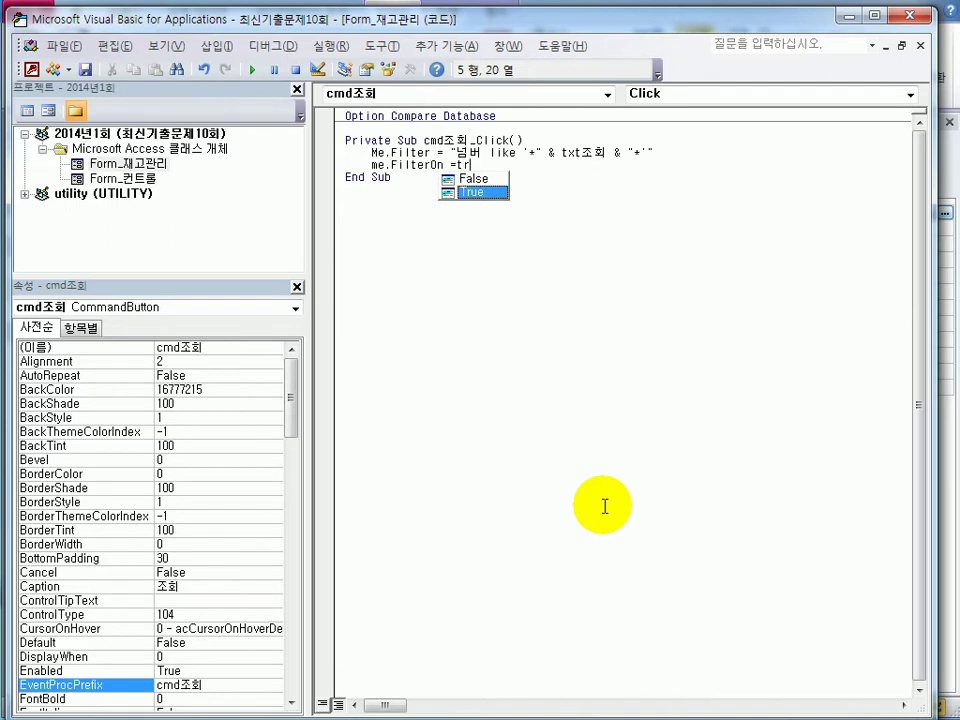
key(Tab)
key(Down)
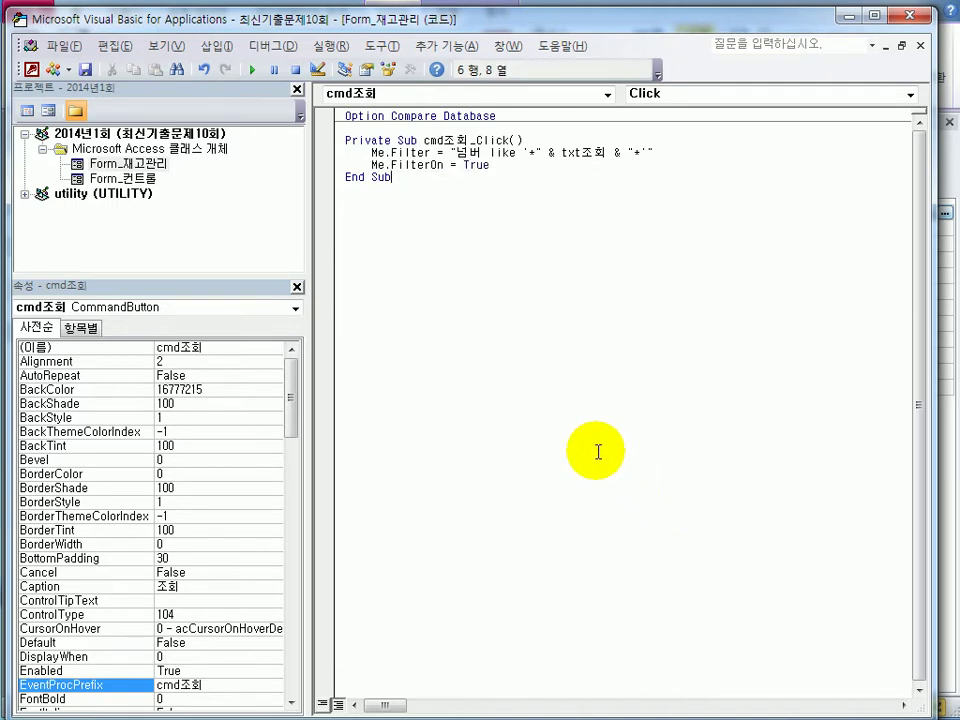
click(918, 15)
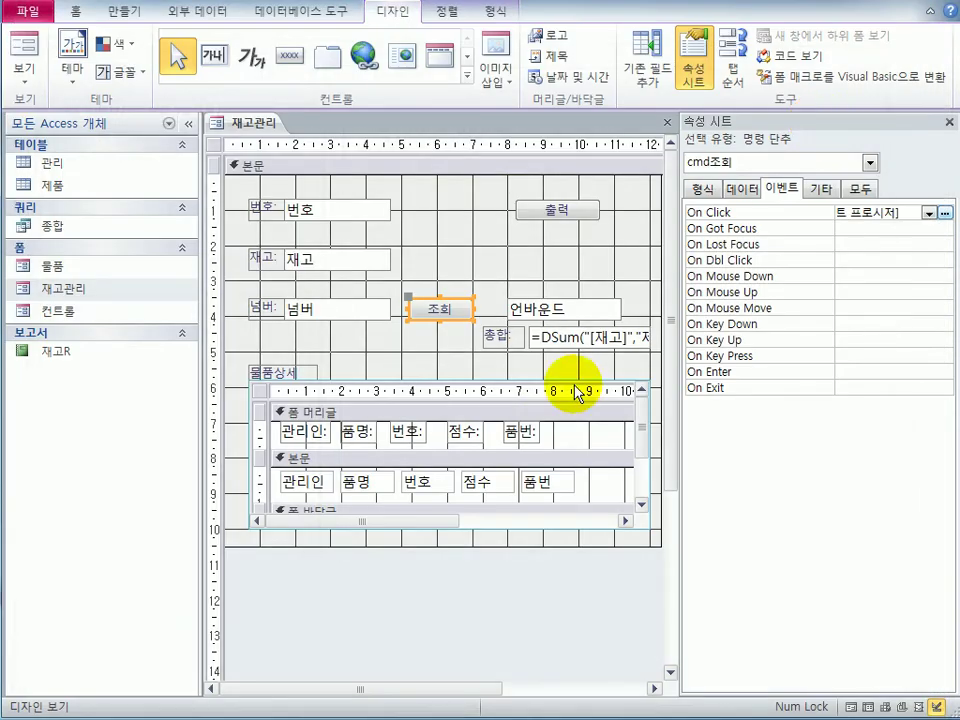
In Form view, look up G with 조회 and compare against 넘버 values in the 제품 table
click(28, 50)
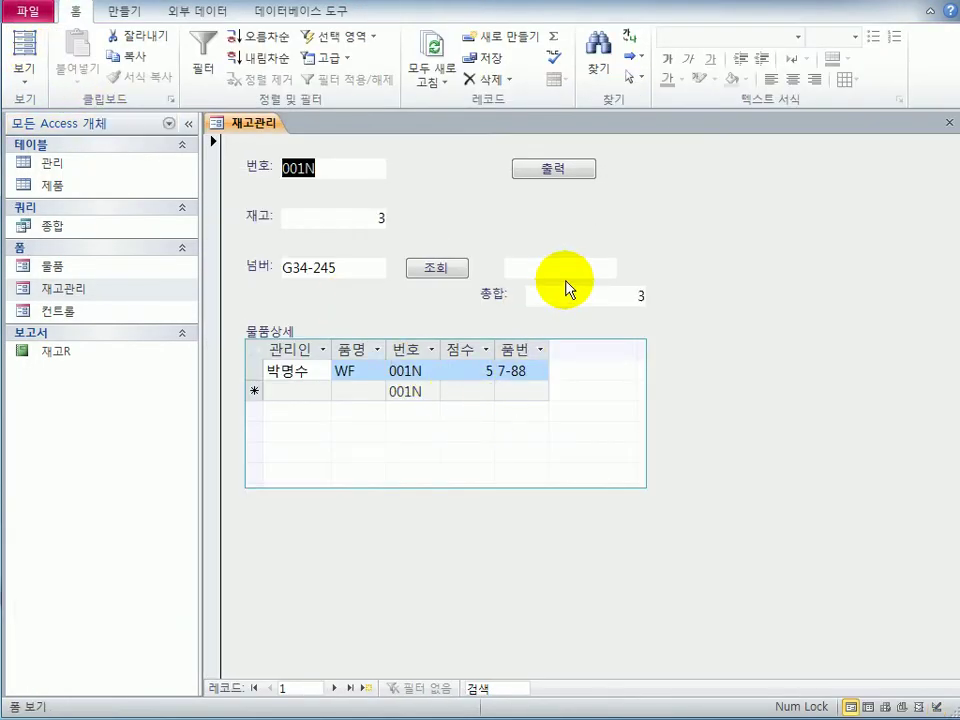
click(567, 272)
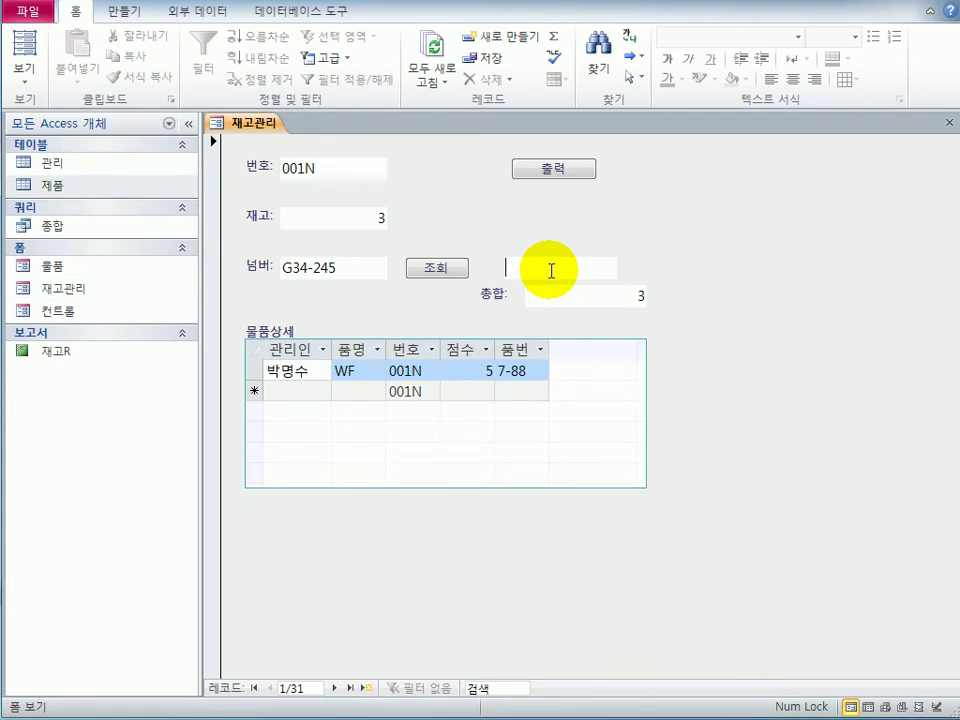
text(G)
click(455, 272)
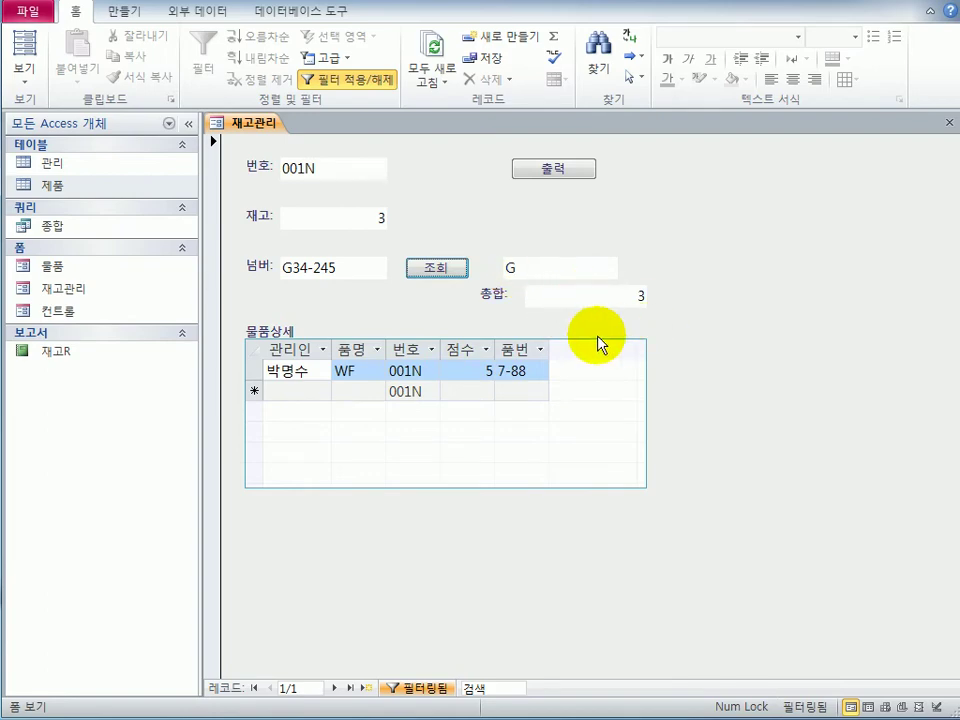
double_click(128, 186)
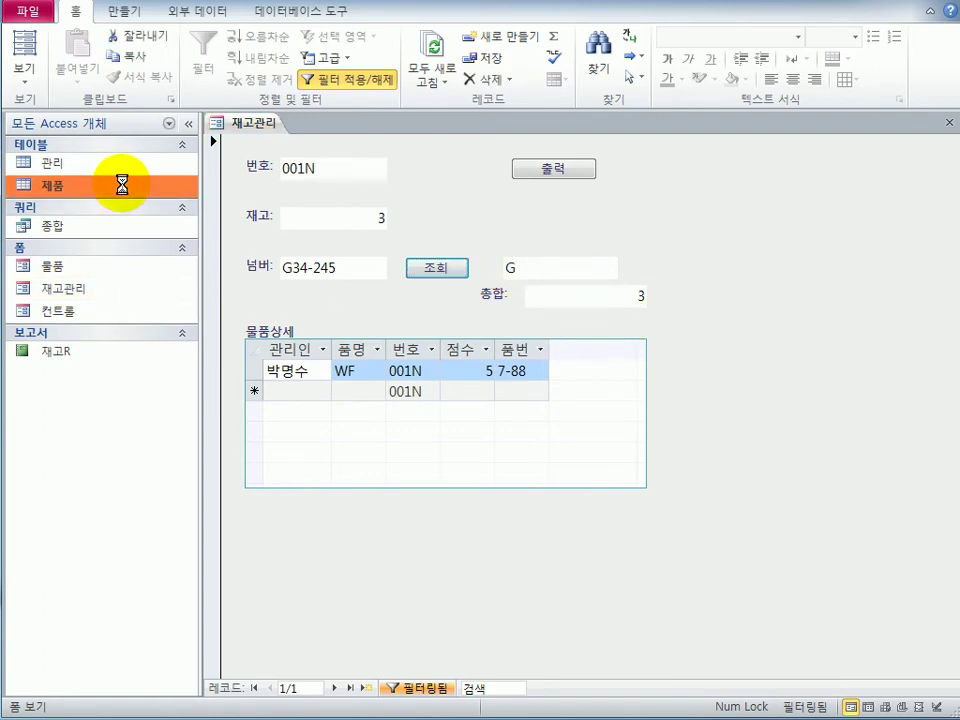
click(463, 349)
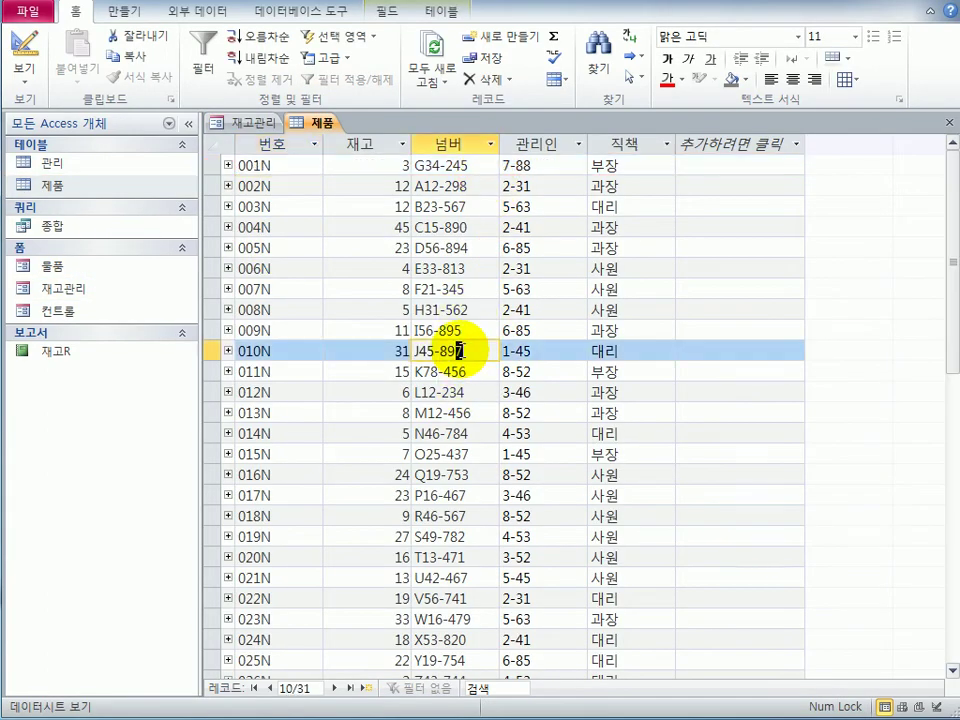
click(949, 123)
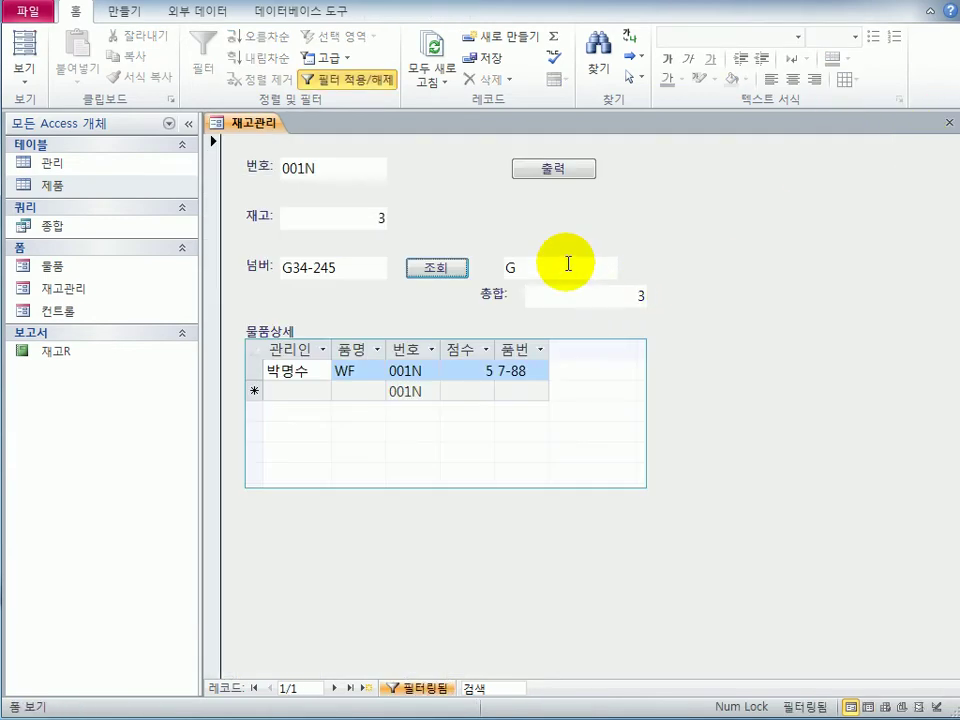
Look up J with 조회, then close the 재고관리 form, saving its changes
text(J)
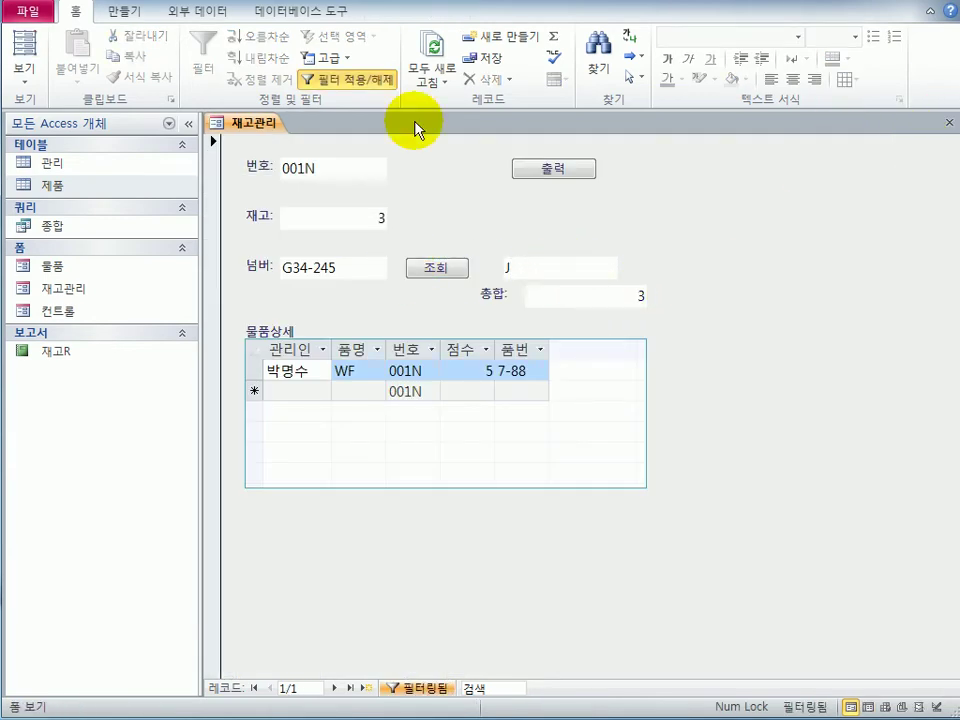
click(435, 270)
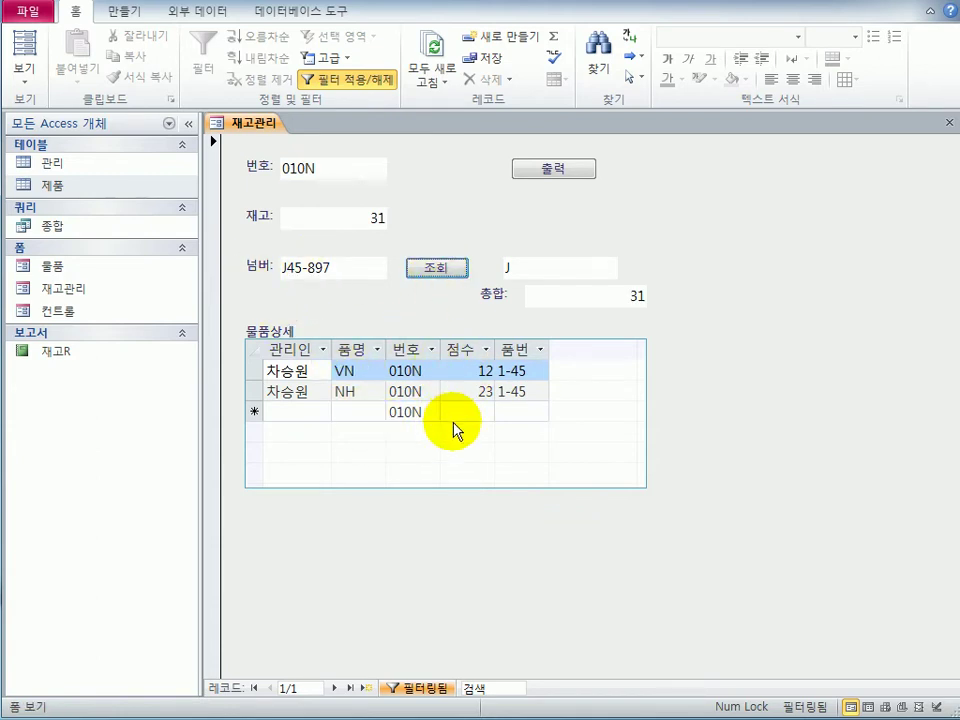
click(949, 122)
drag(315, 447, 731, 330)
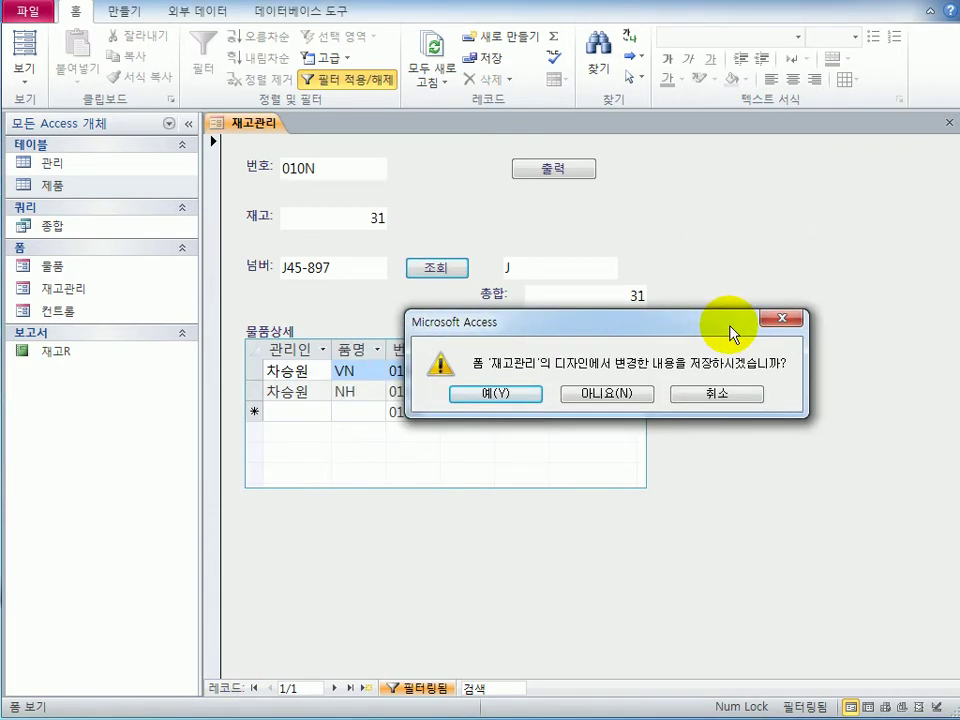
click(497, 394)
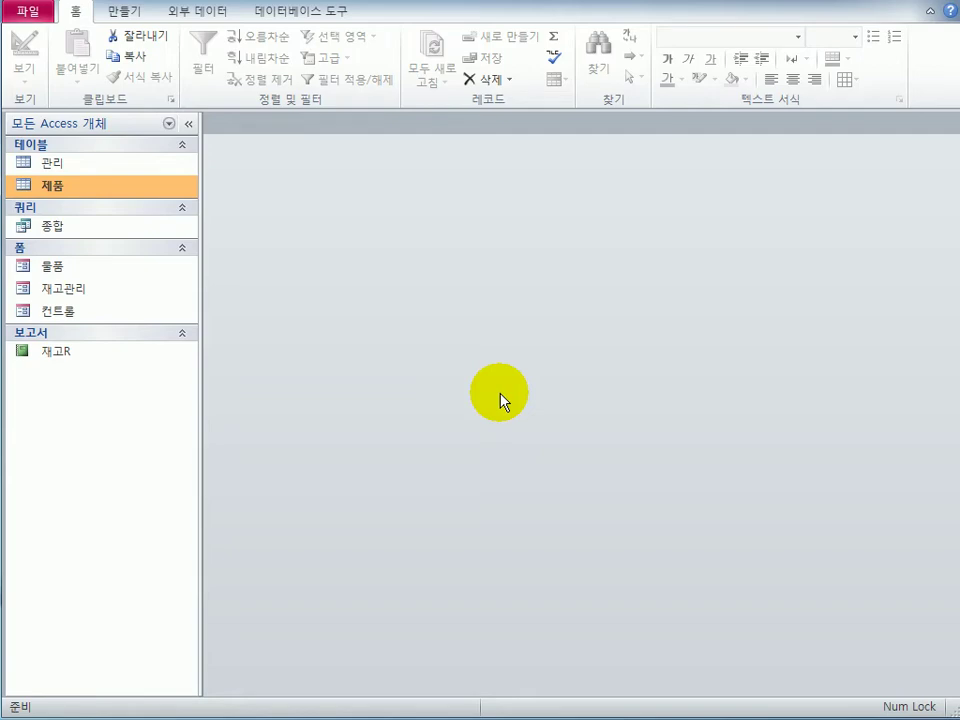
Open 재고관리 in design view, set the 출력 button's On Click to [이벤트 프로시저], and open its code
click(143, 298)
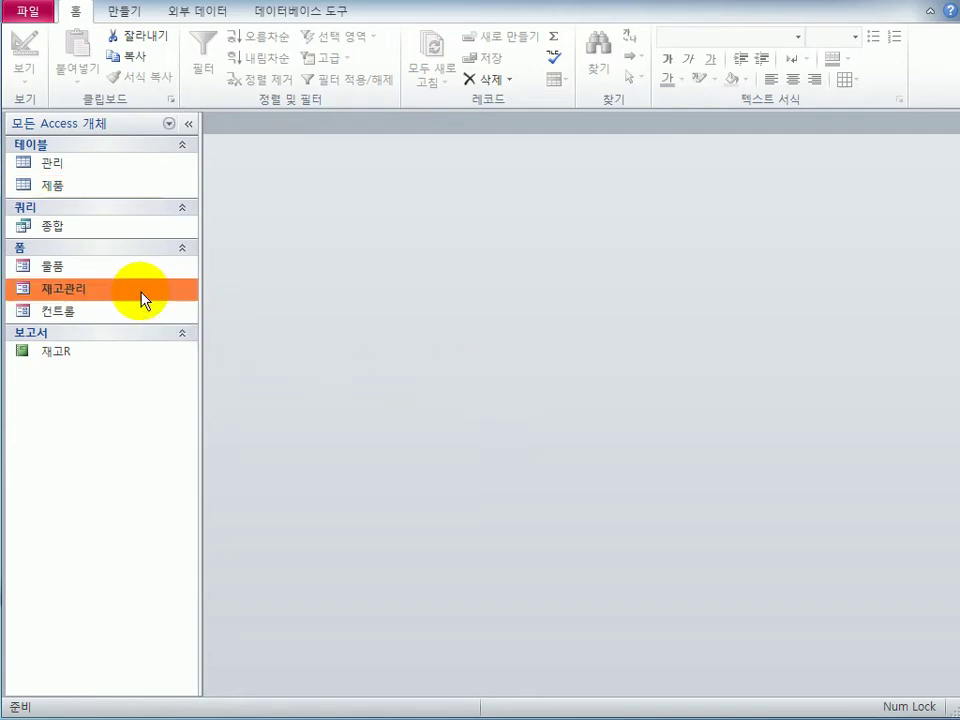
right_click(143, 298)
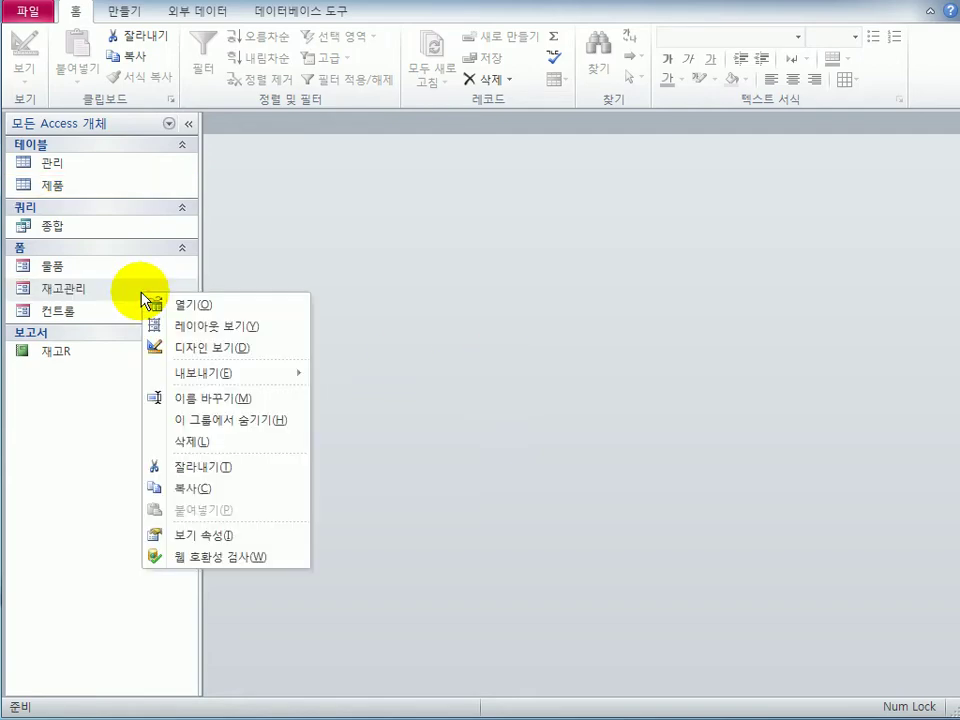
click(178, 346)
click(565, 218)
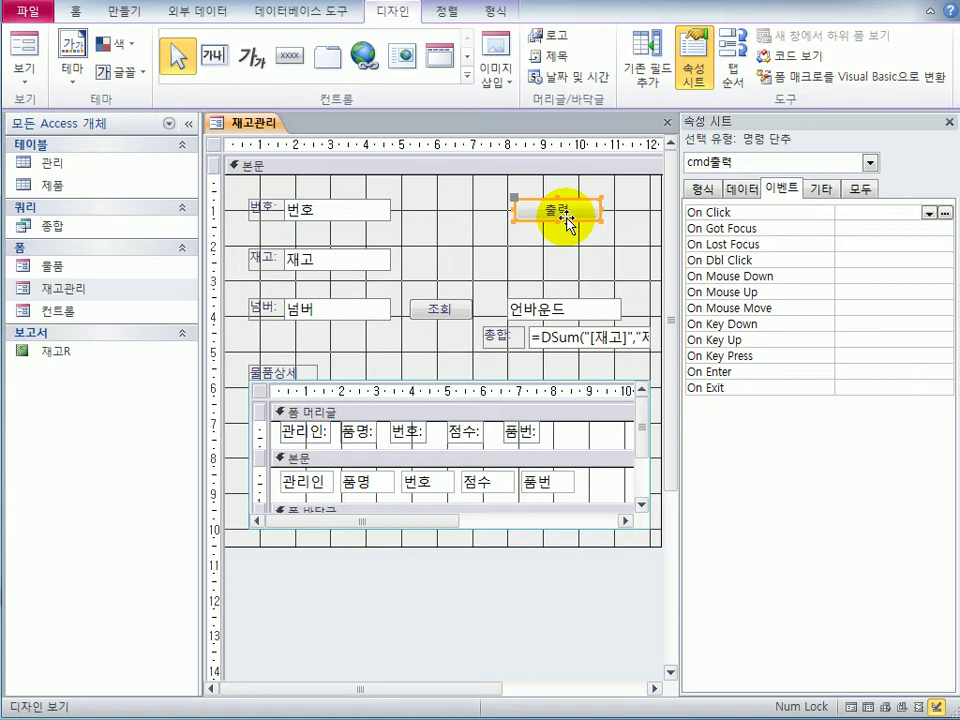
click(853, 214)
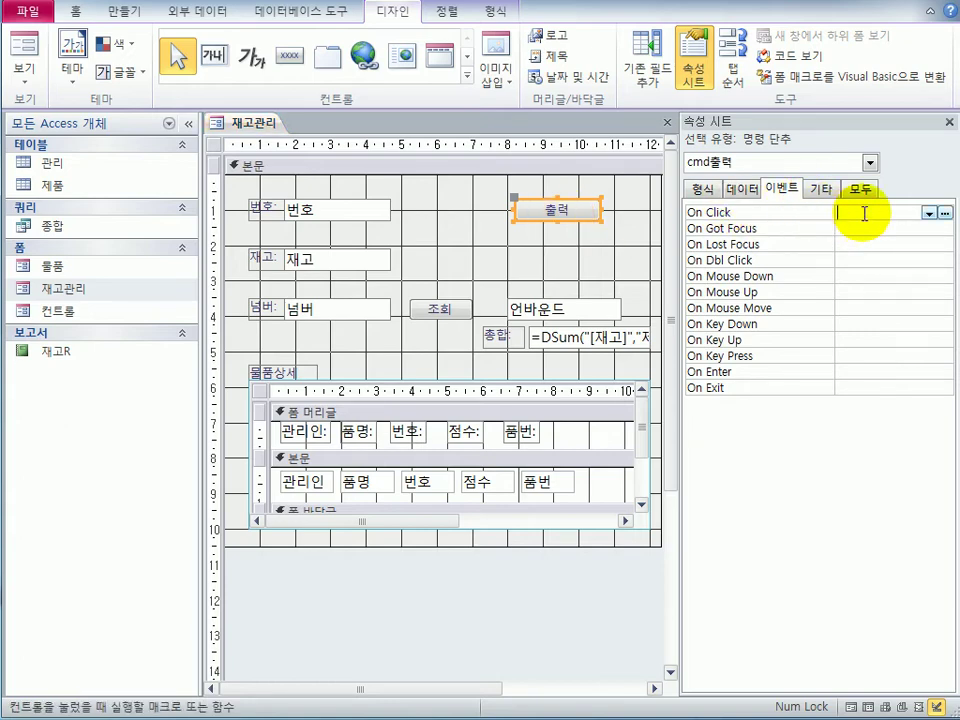
click(929, 213)
click(922, 227)
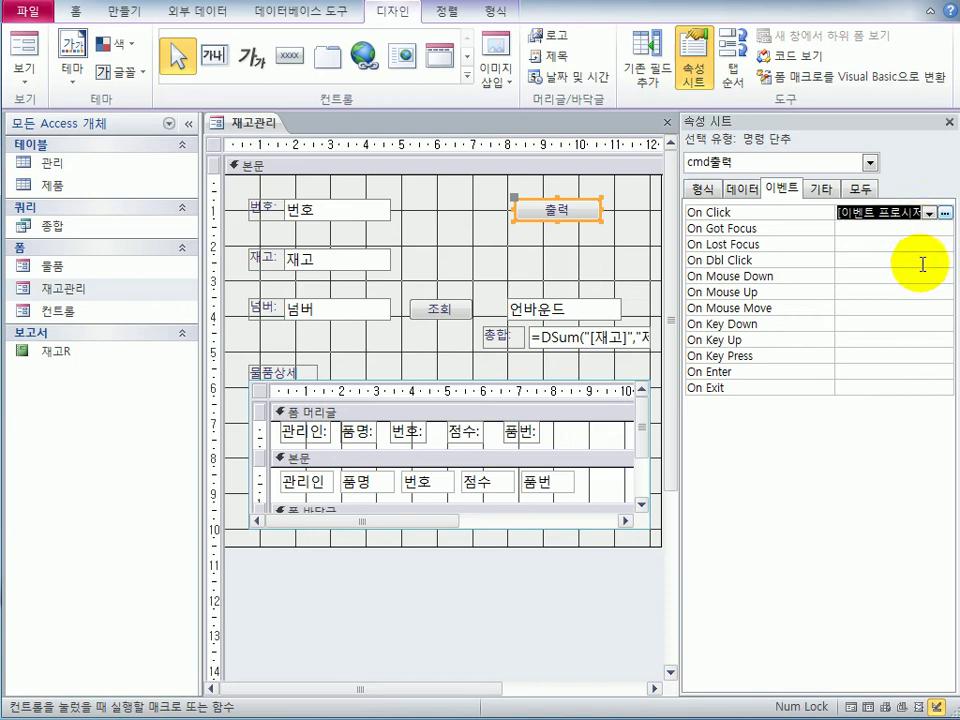
click(943, 213)
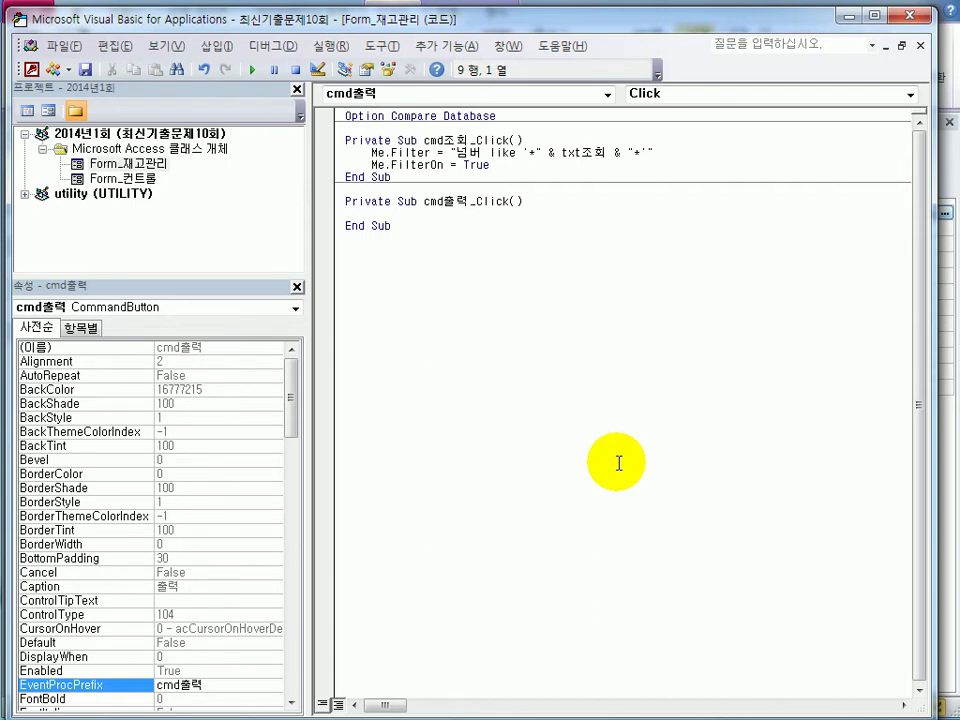
Add a MsgBox "재고리포트를 보시겠습니까?" with the vbInformation style
key(Tab)
text(msgbox )
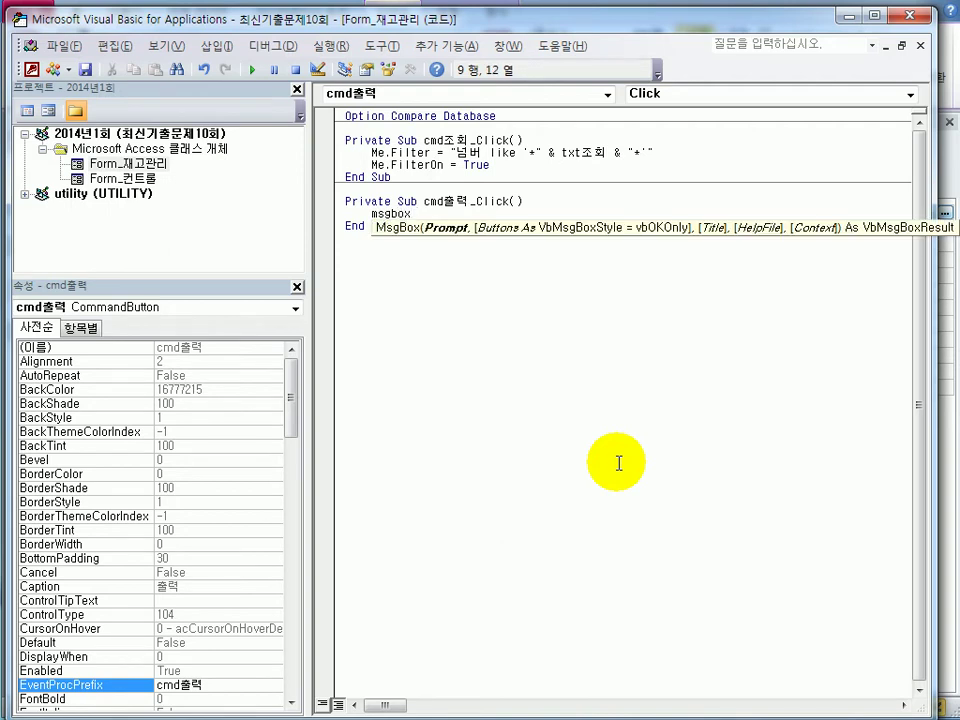
text(")
text(wo)
key(BackSpace)
key(BackSpace)
text(재고리포트를 )
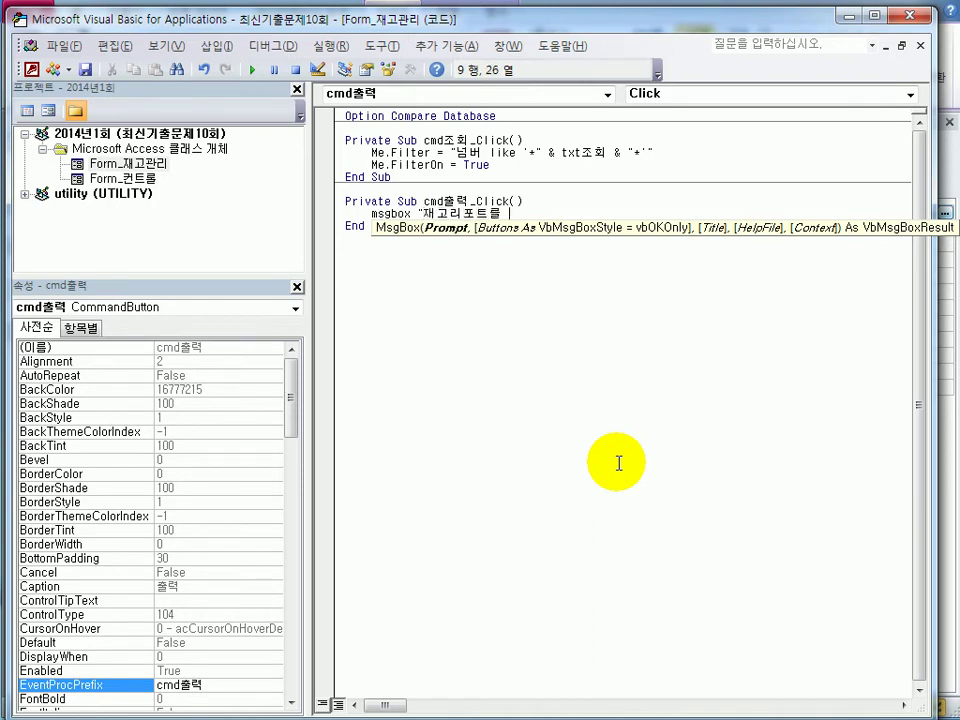
text(보시겠습니까?")
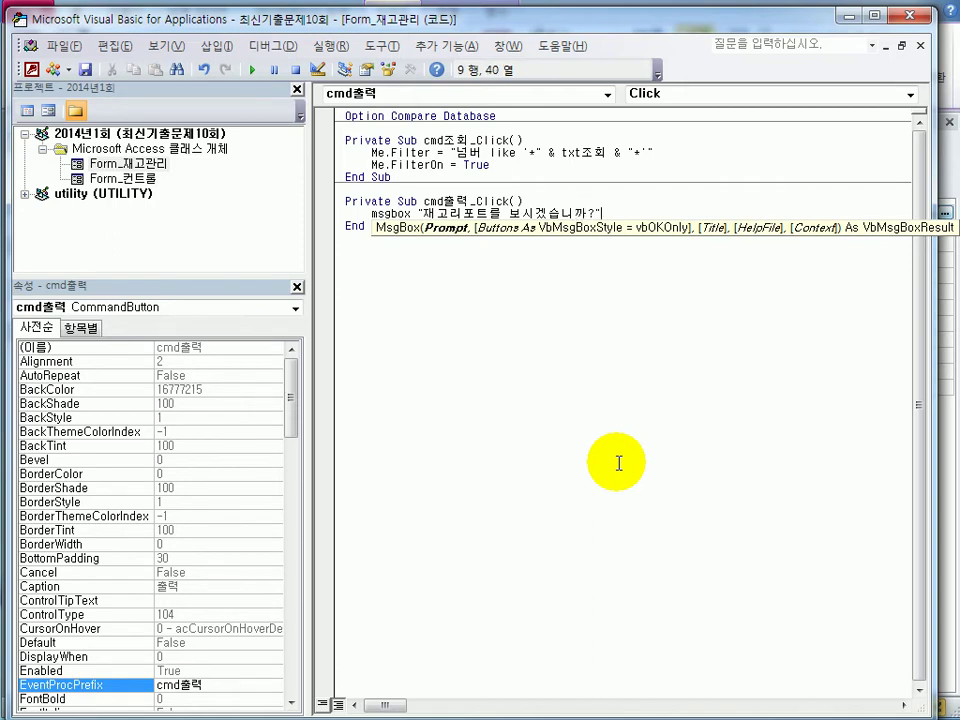
text(,)
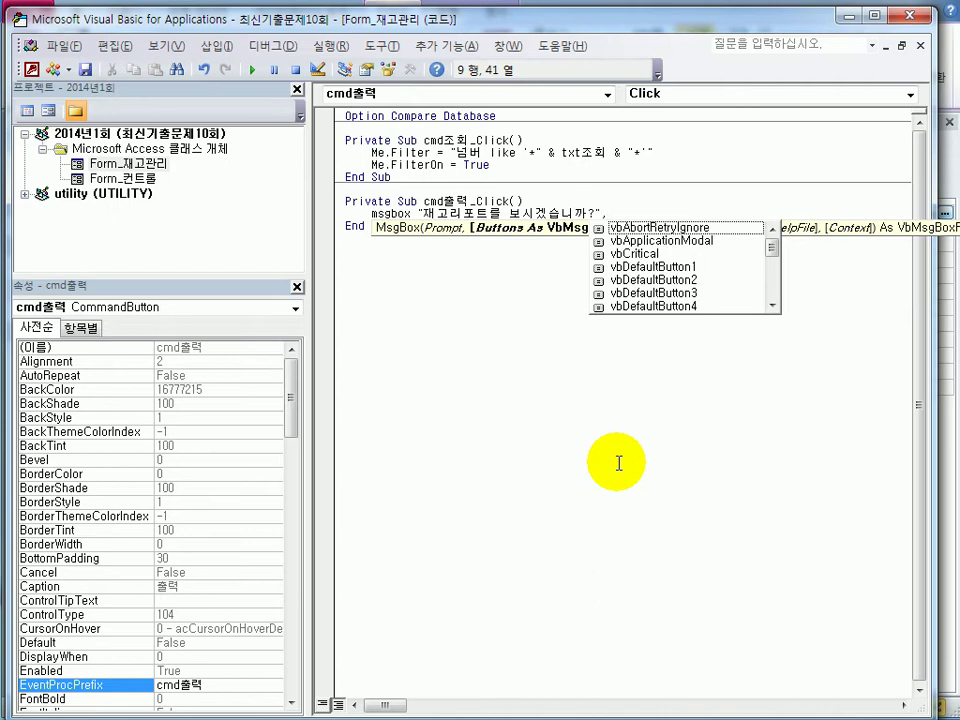
text(v)
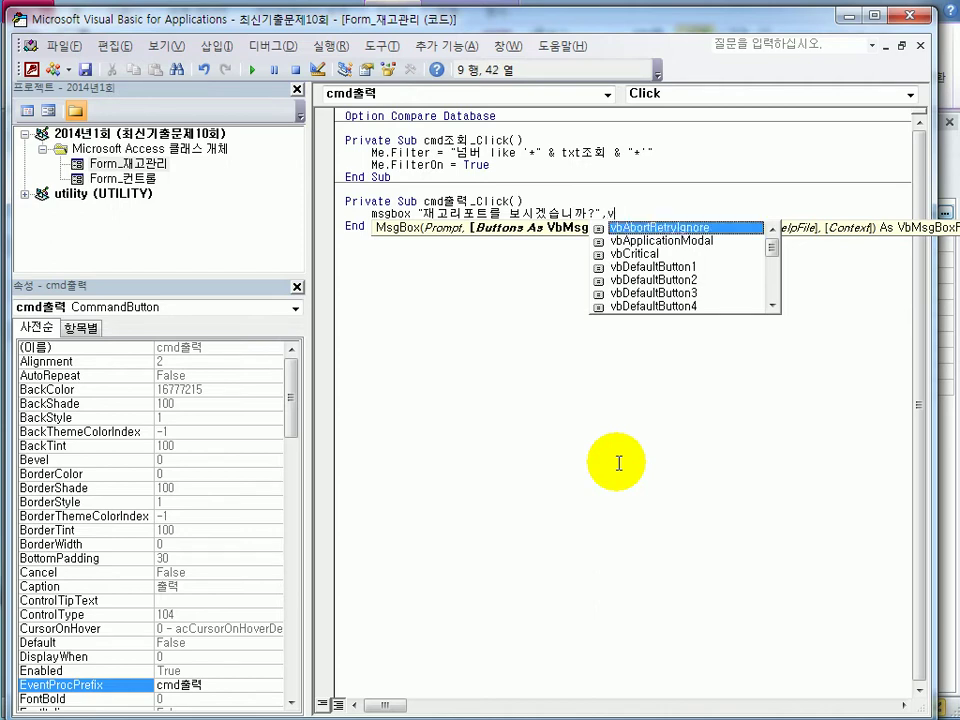
text(bi)
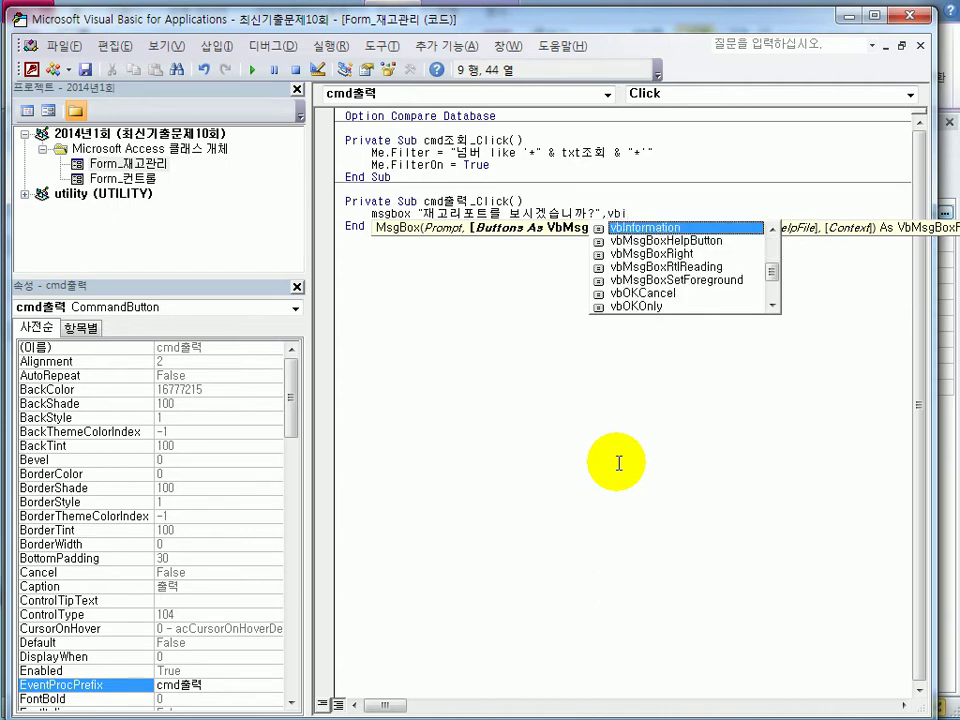
key(Tab)
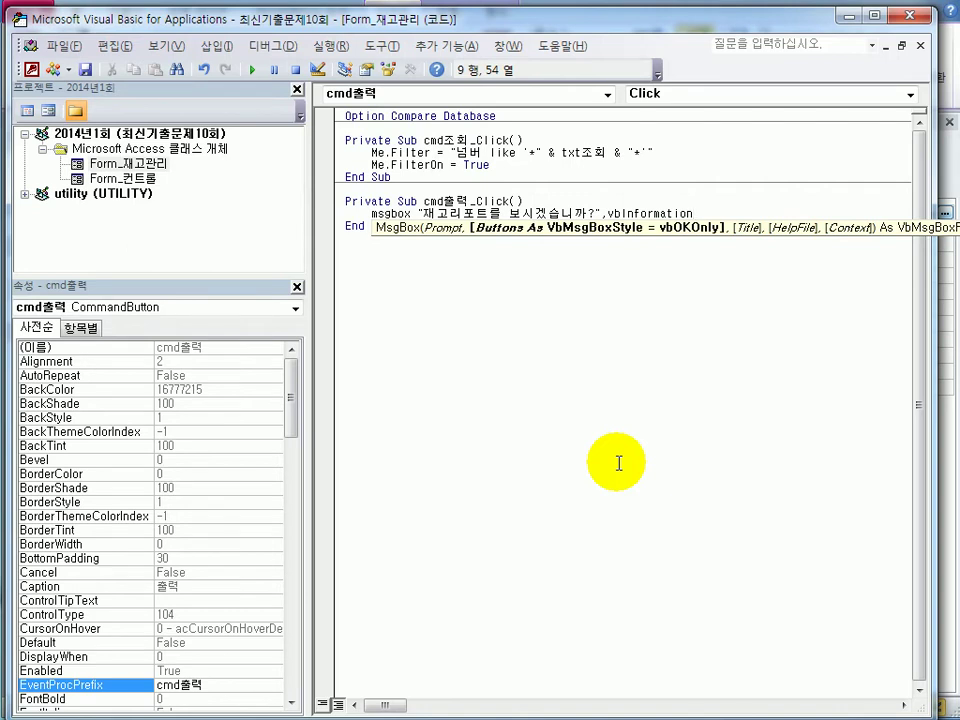
key(Return)
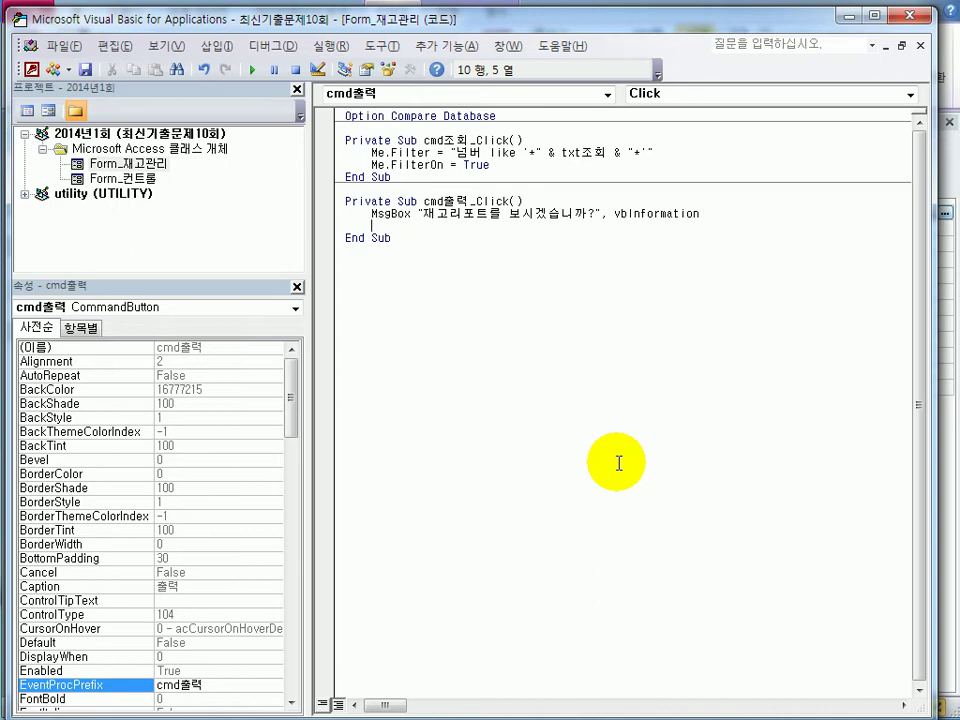
Add DoCmd.OpenReport "재고R", acViewPreview and close the code editor
text(docmd.openre)
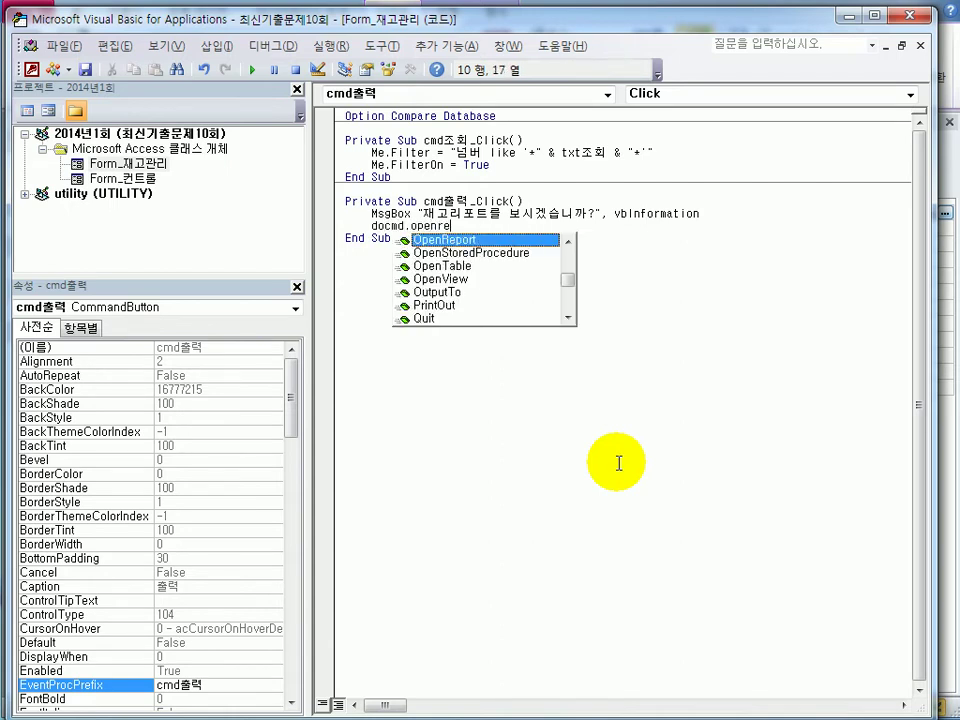
key(Tab)
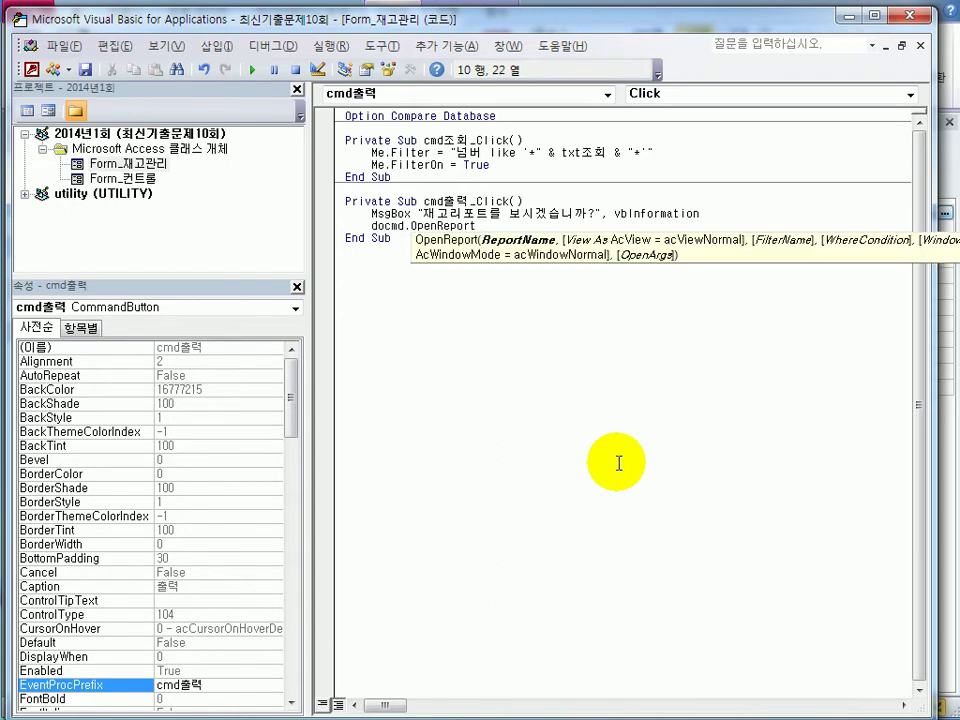
text("재고R",)
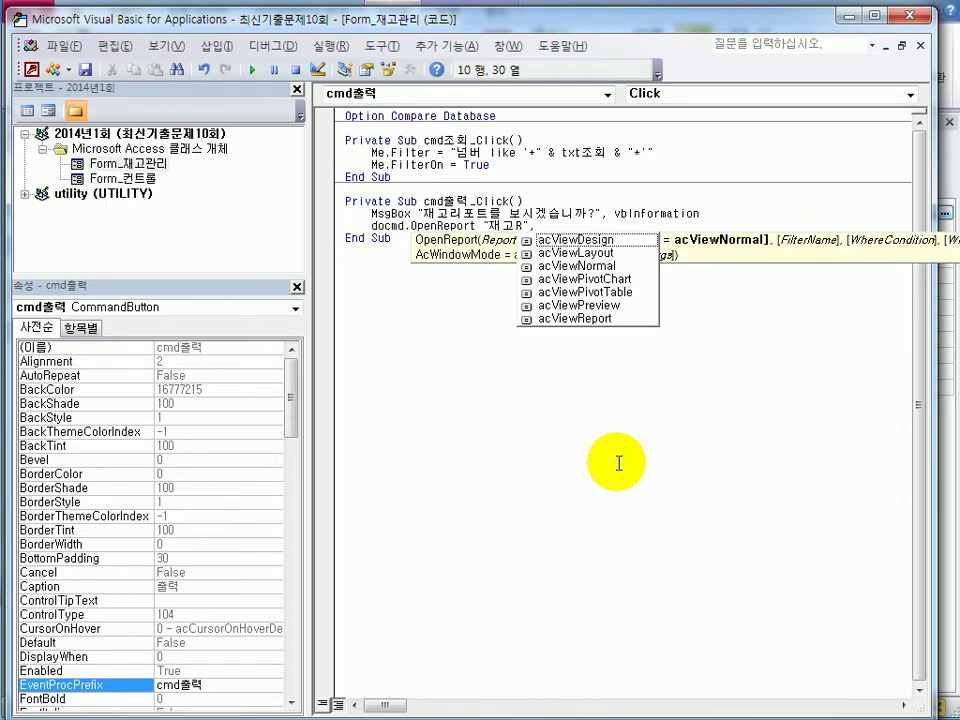
key(Down)
key(Down)
key(Down)
key(Down)
key(Down)
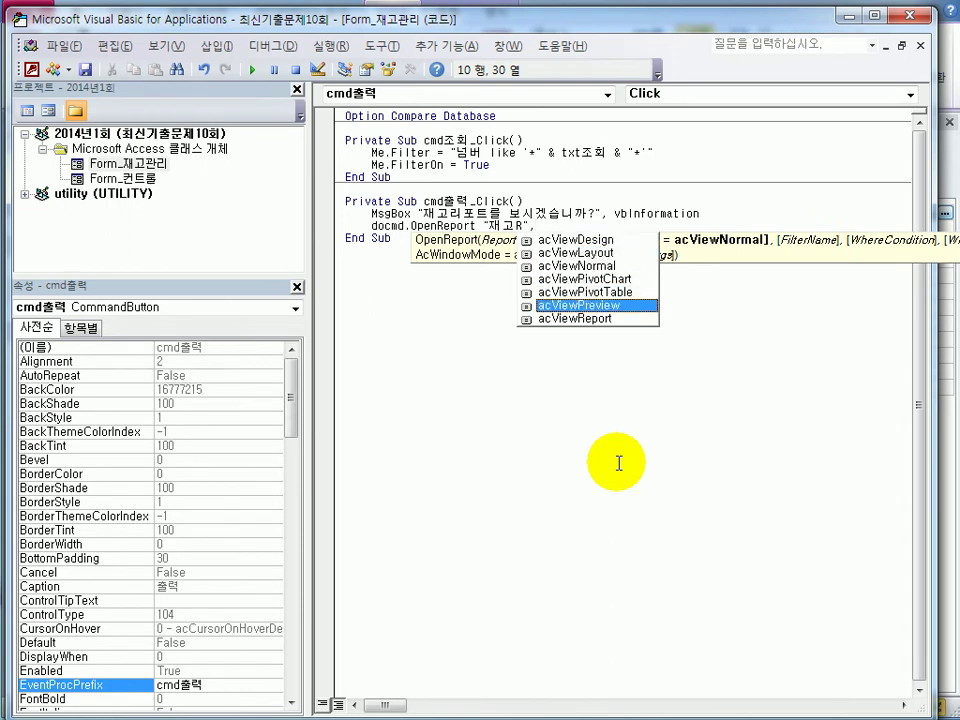
key(Tab)
click(686, 420)
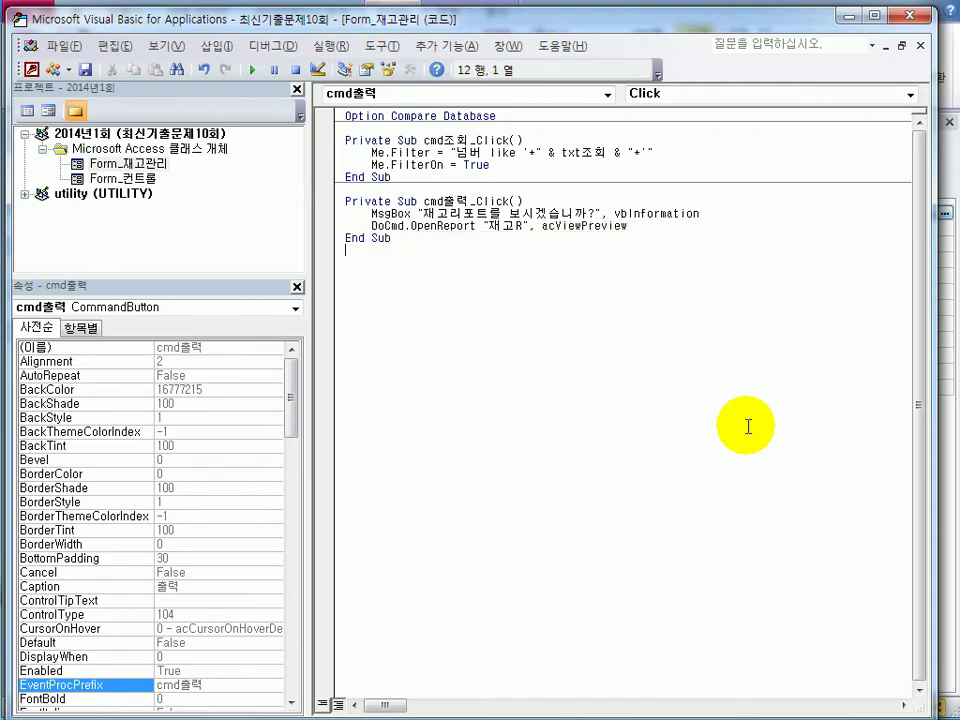
click(892, 18)
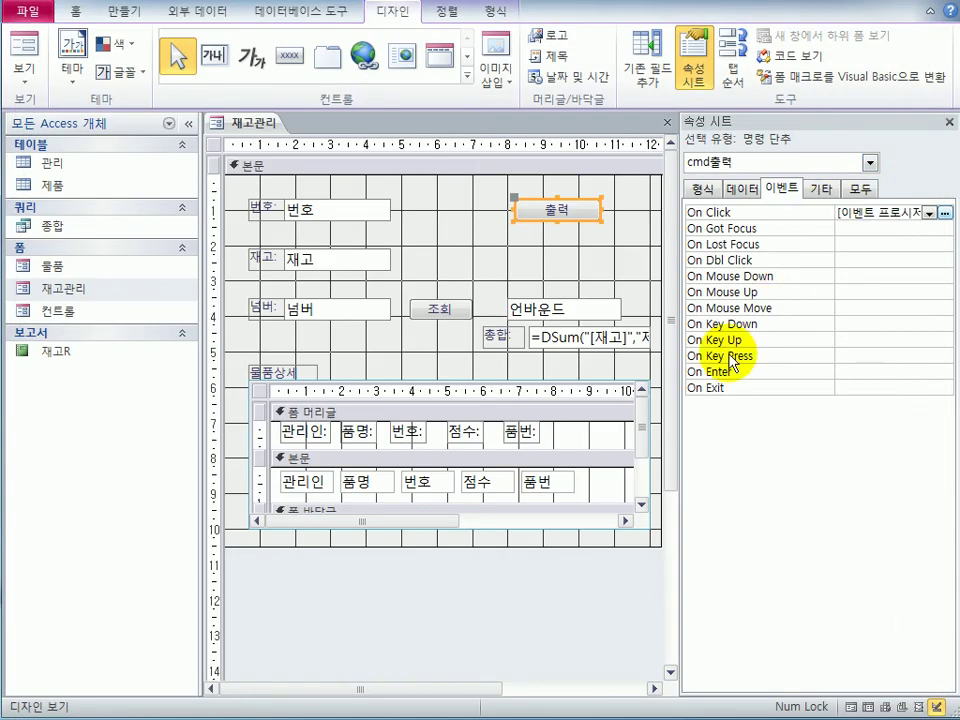
In Form view, use 출력 to confirm the message and preview 재고R, then close the preview
click(22, 52)
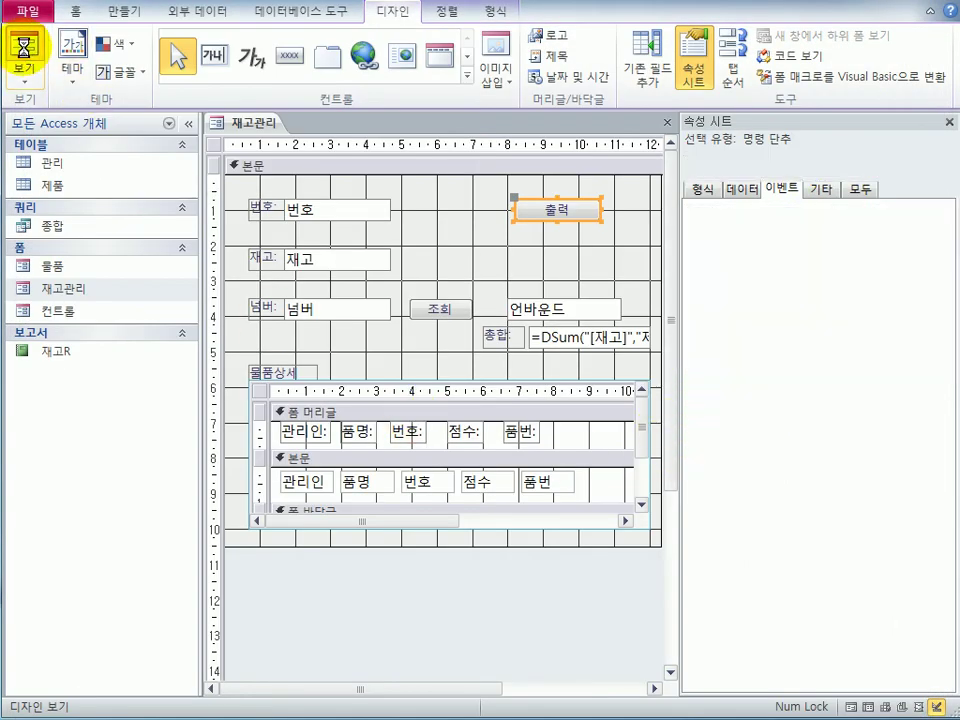
click(551, 170)
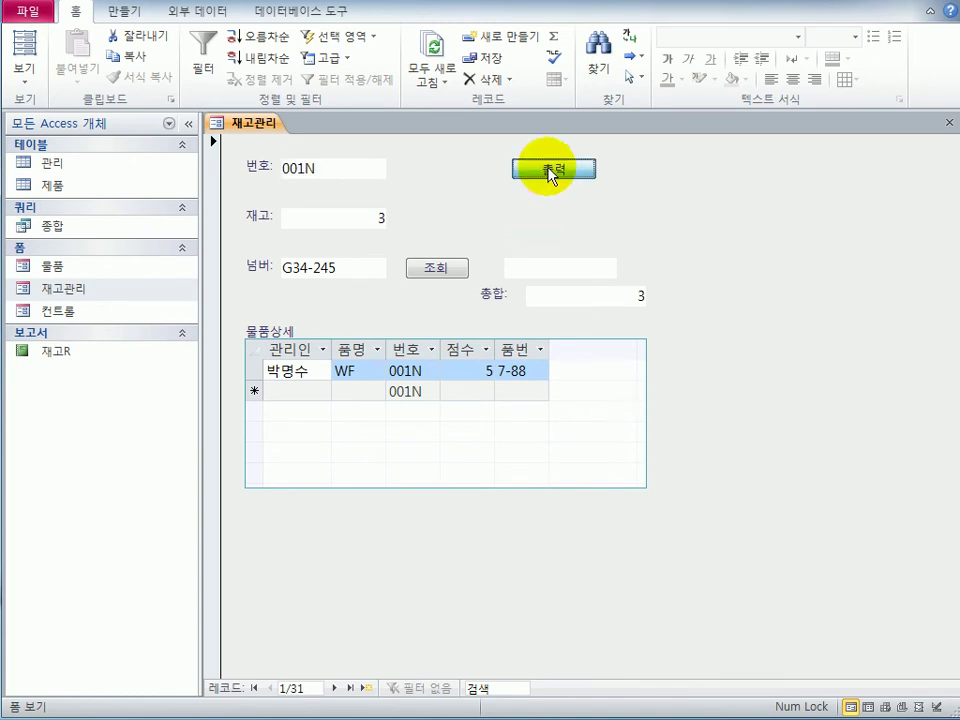
drag(223, 408, 417, 297)
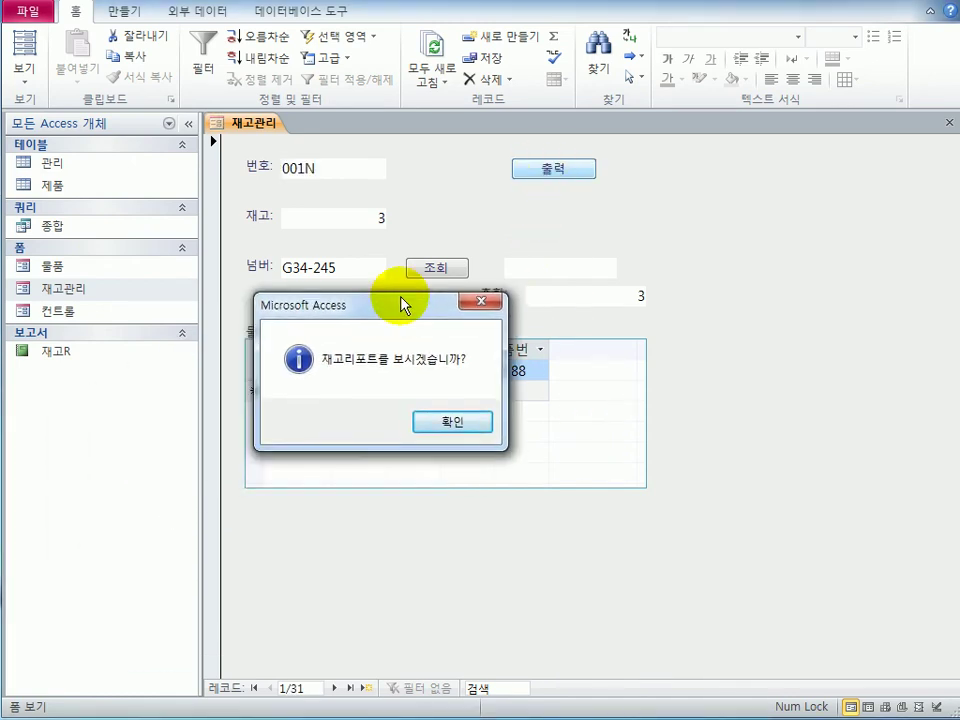
click(446, 433)
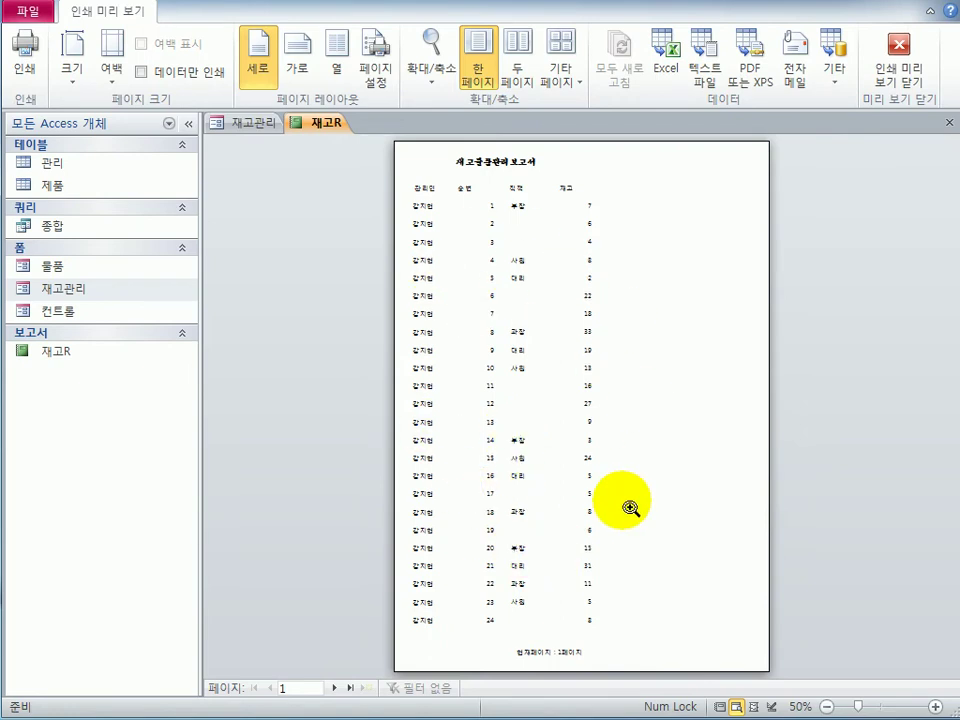
click(950, 123)
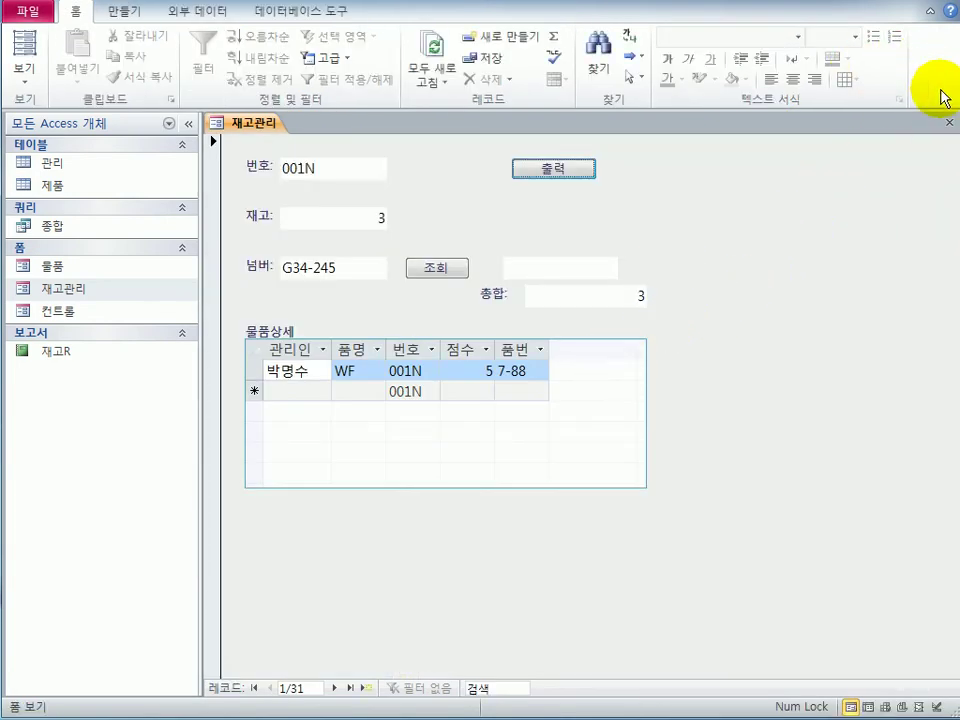
Close the 재고관리 form, saving its design changes
click(950, 123)
drag(281, 447, 595, 258)
click(416, 332)
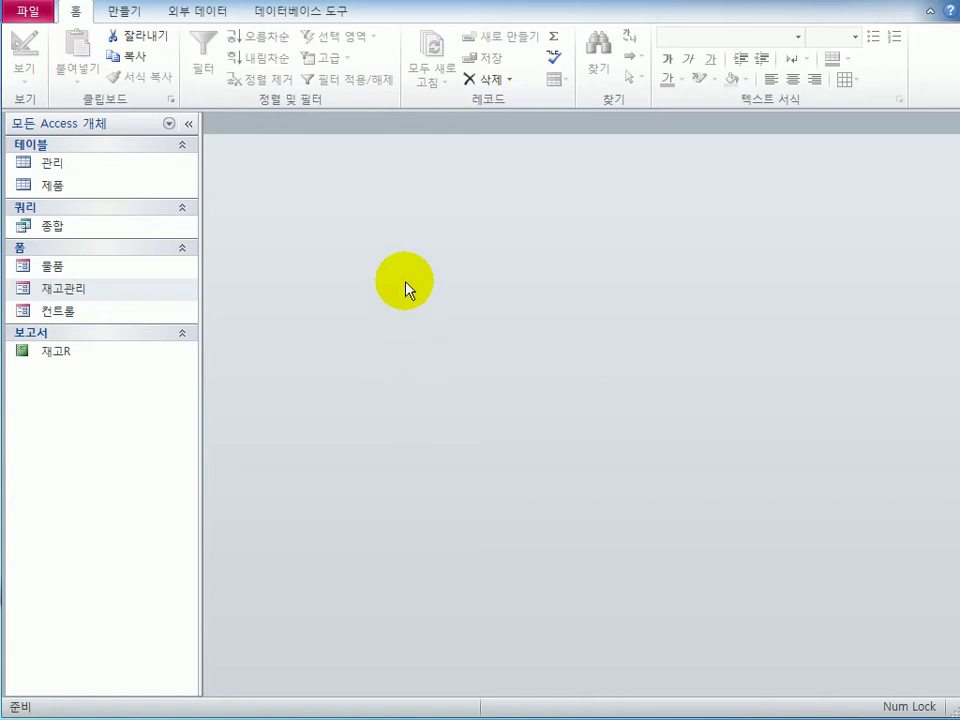
Start a new query design on the 관리 table with the 번호 and 점수 fields
click(137, 18)
click(298, 80)
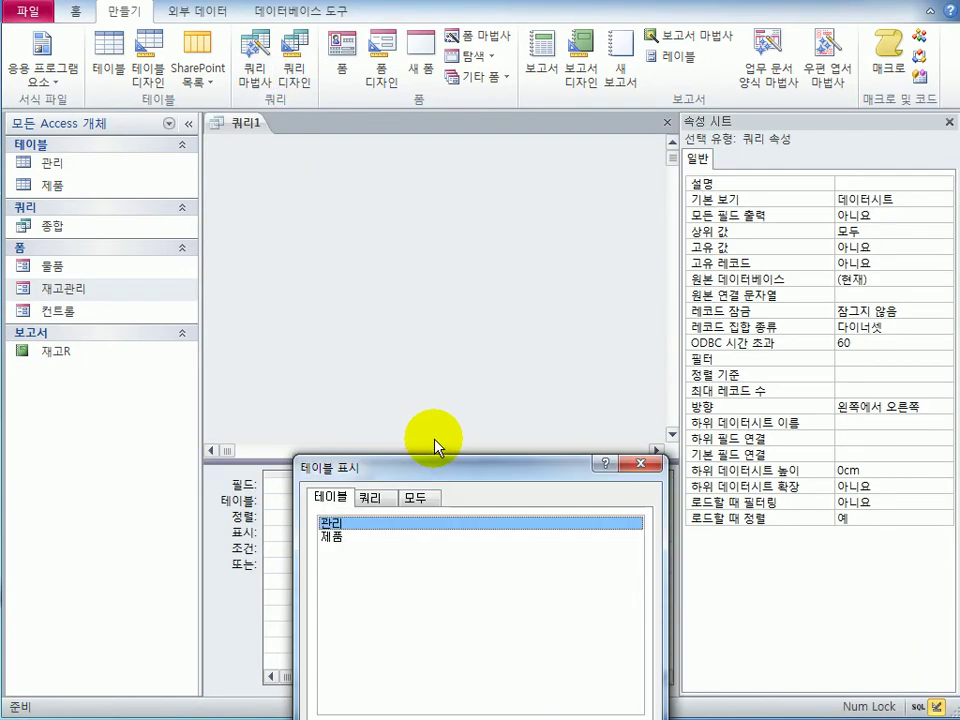
drag(443, 465, 454, 360)
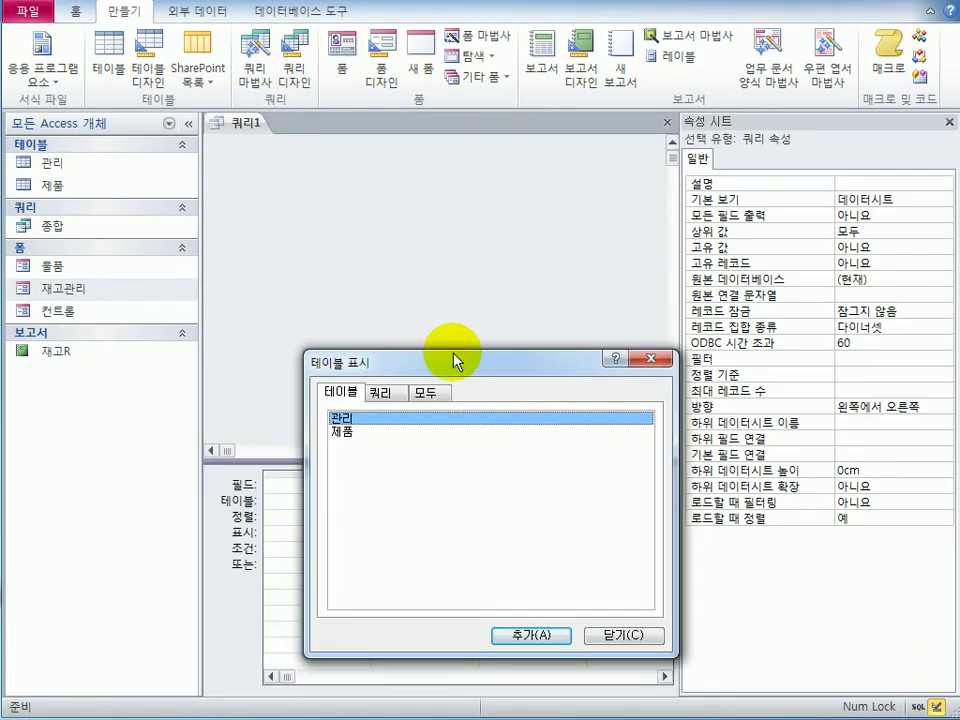
double_click(401, 424)
click(617, 634)
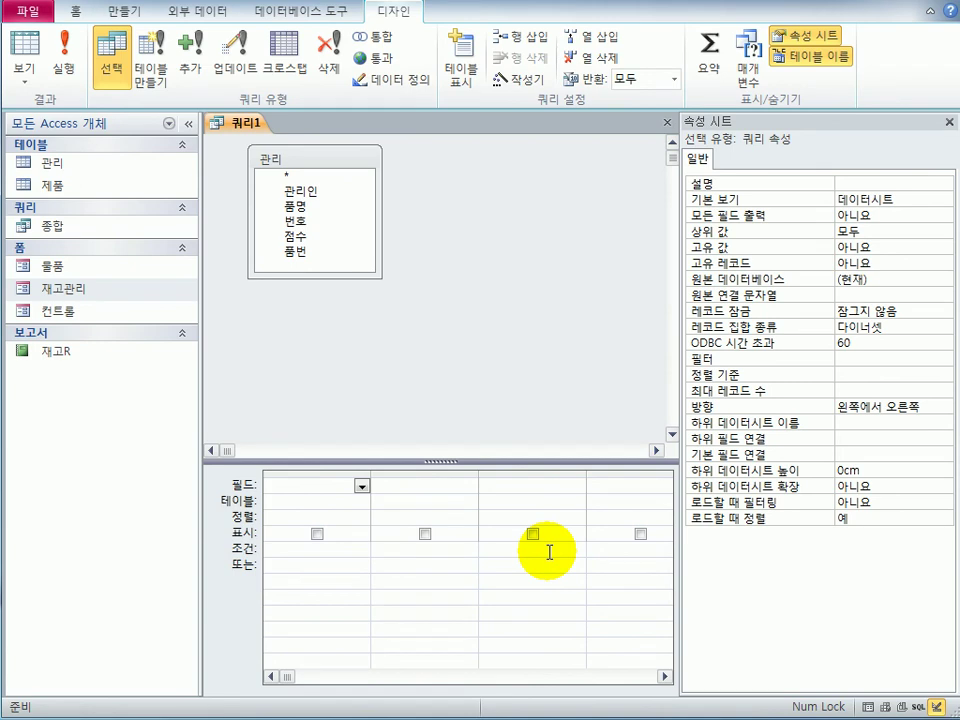
click(334, 223)
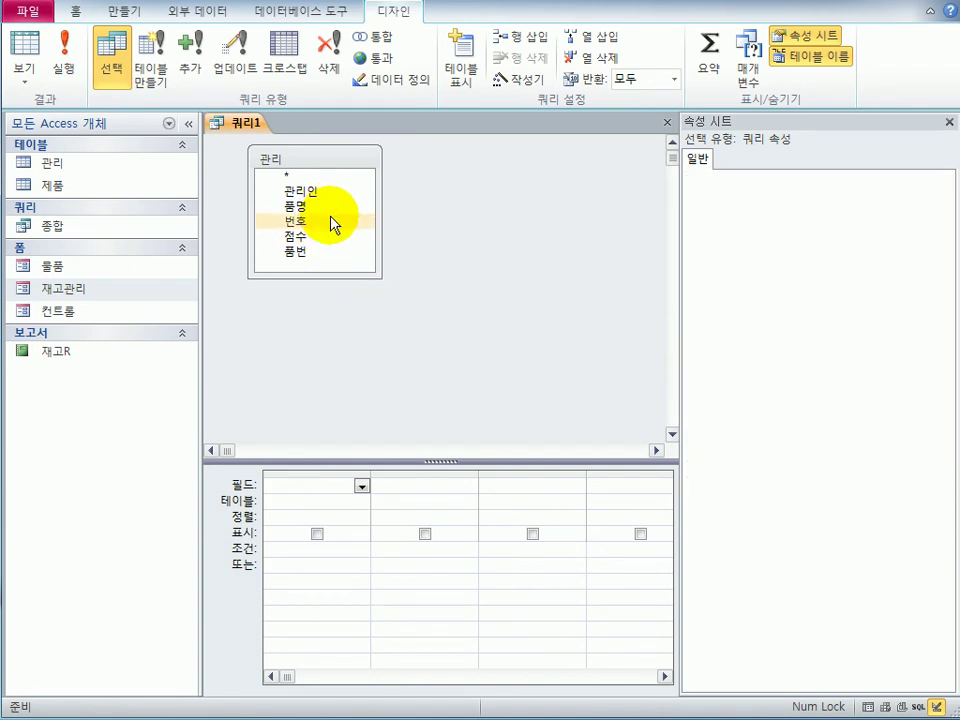
double_click(336, 224)
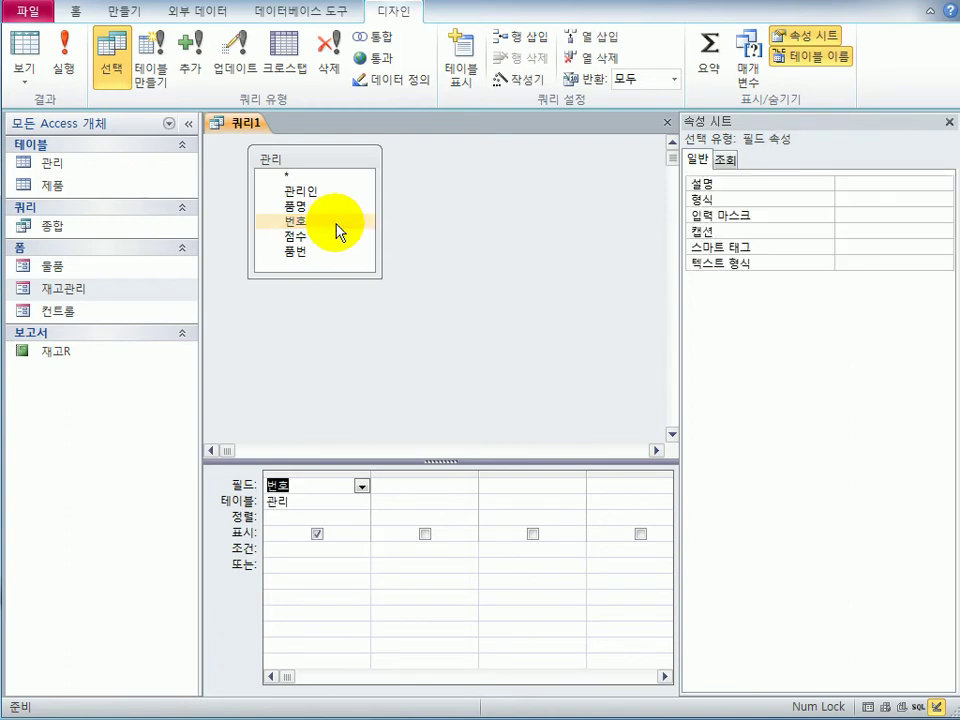
double_click(329, 240)
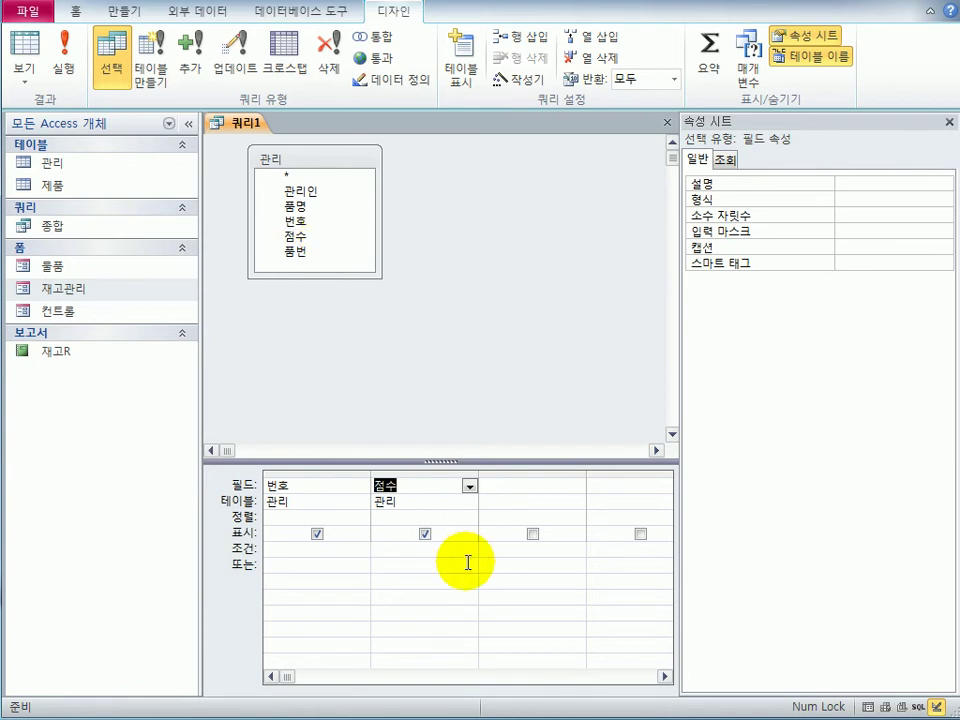
Turn on Totals, set 점수's Total to 합계, and begin the first field as 번호별:left([
click(710, 45)
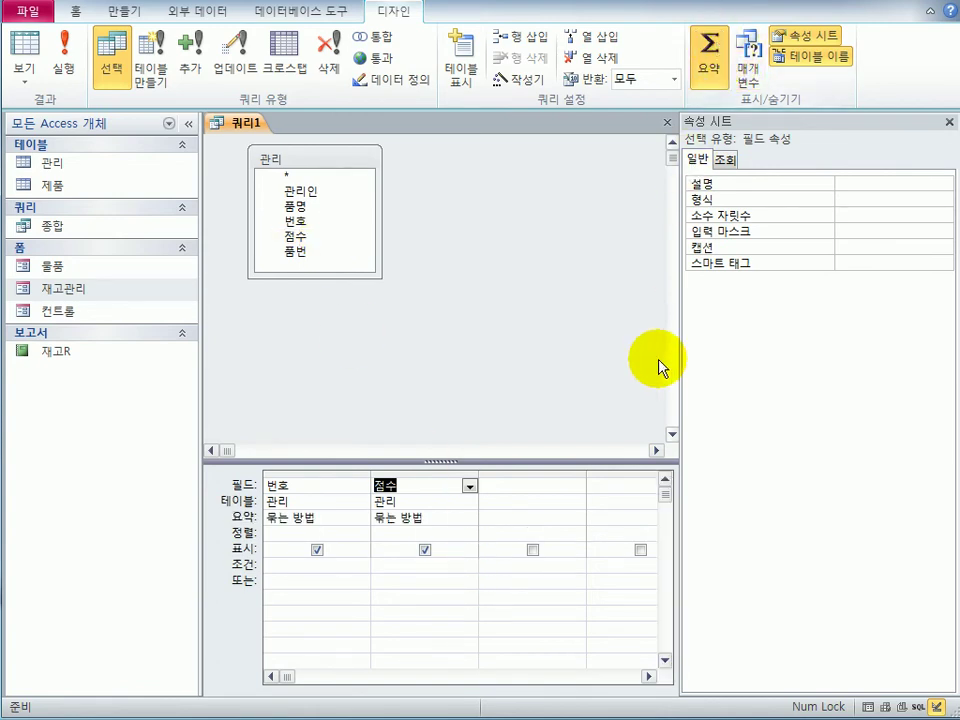
click(468, 520)
click(469, 519)
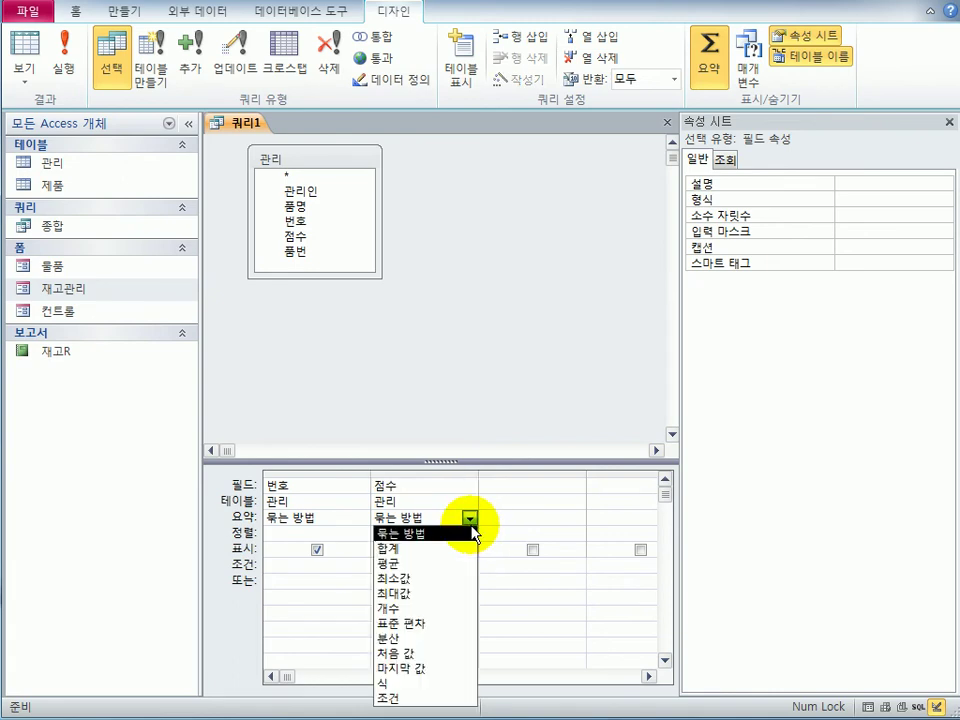
click(458, 551)
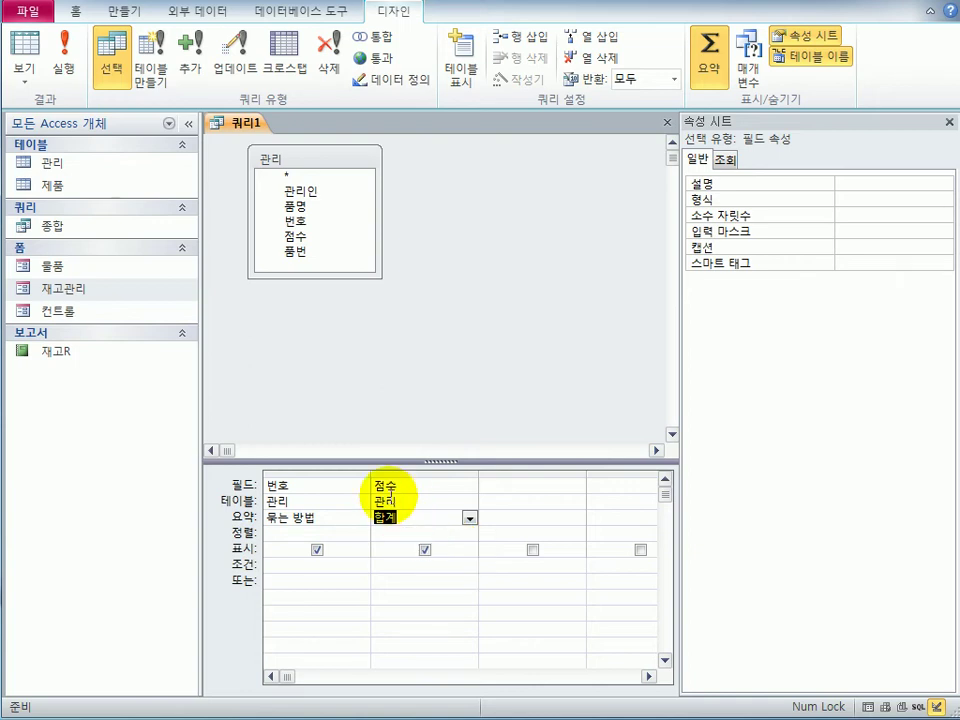
click(270, 482)
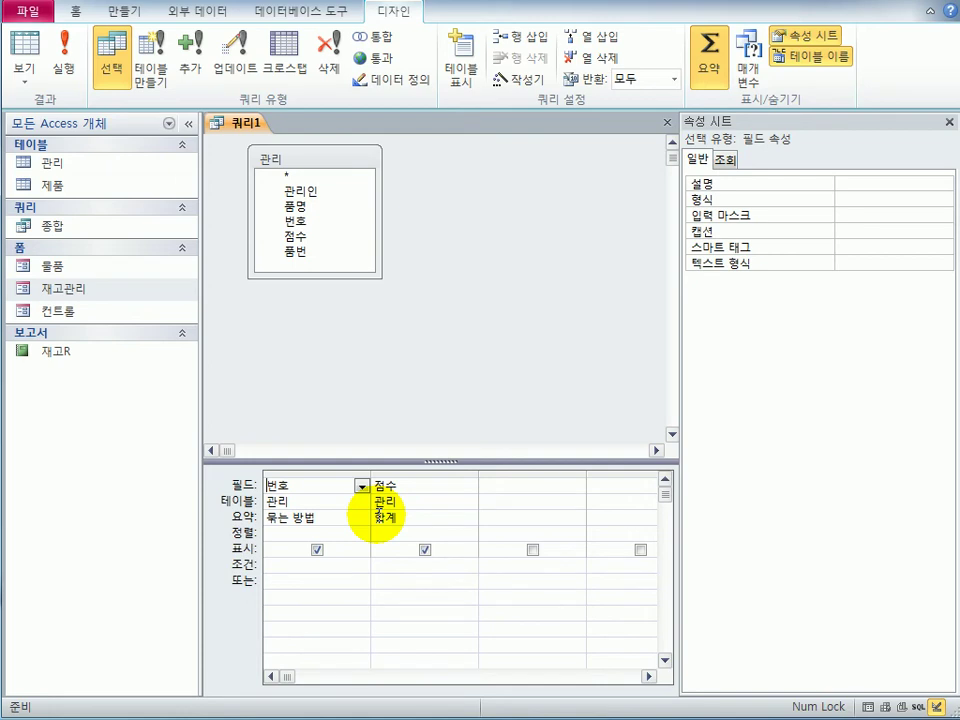
text(번호별:left([번호)
Finish the field as 번호별:left([번호],3), review it in Zoom, and run the query
key(End)
text(],3))
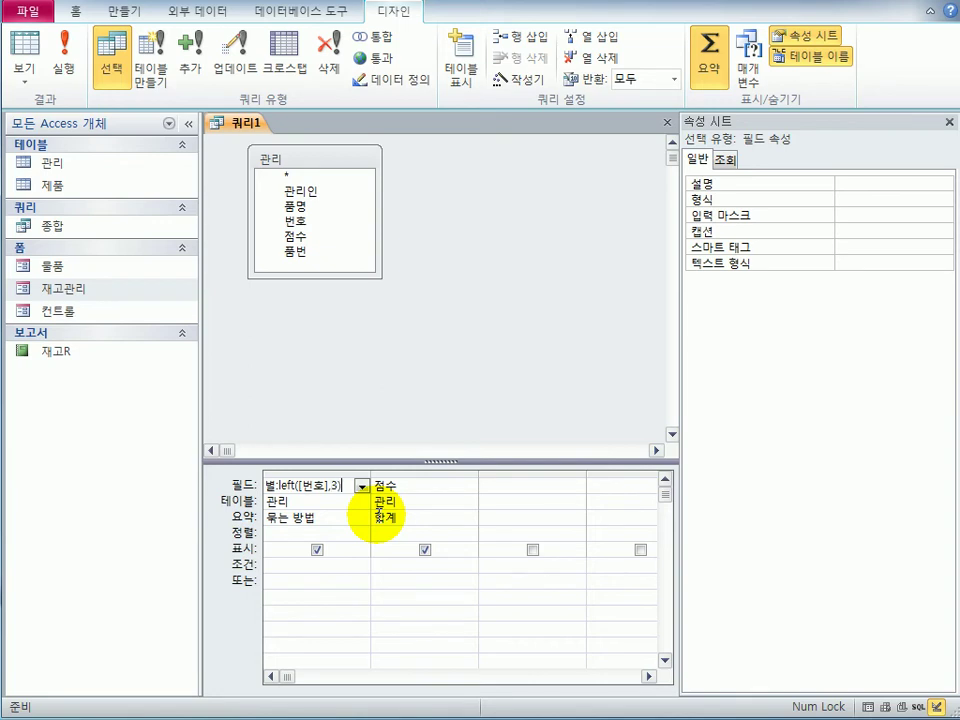
key(shift+F2)
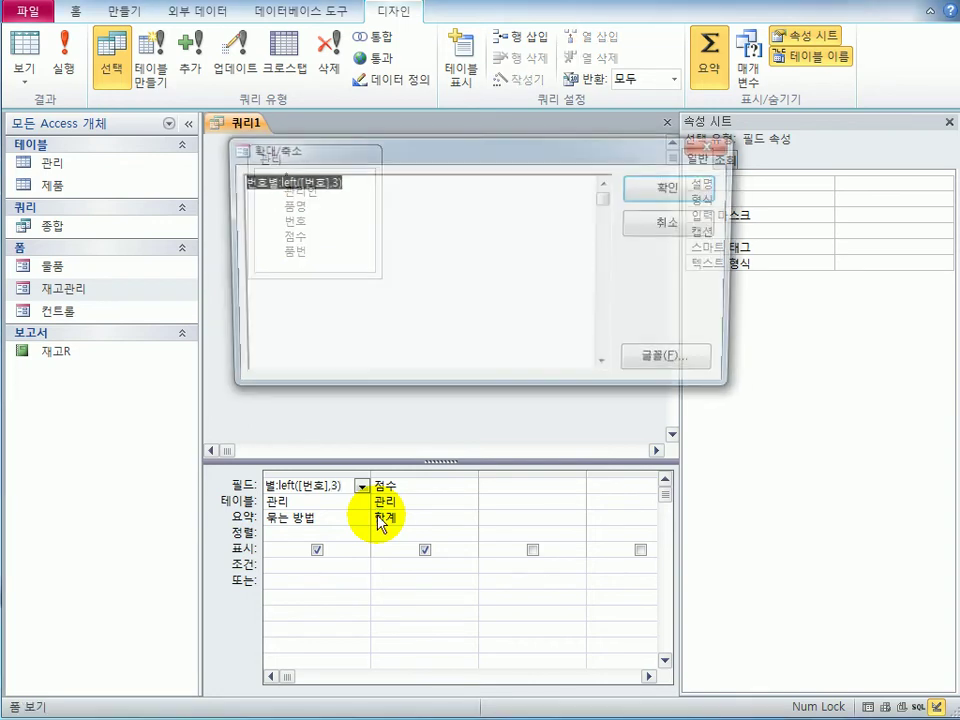
click(433, 313)
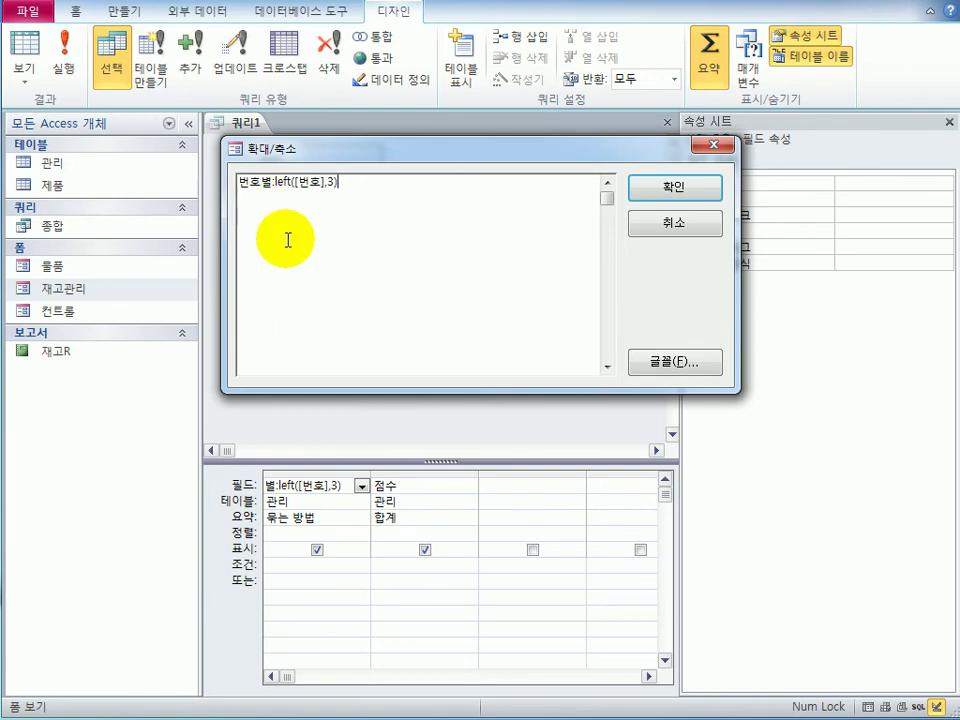
click(678, 186)
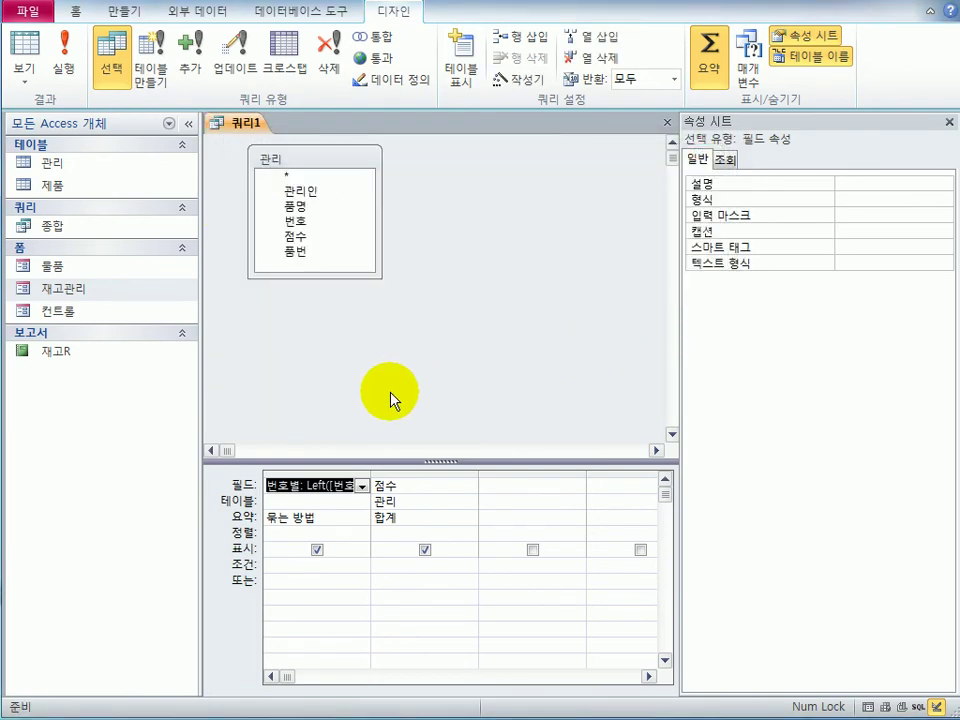
click(42, 52)
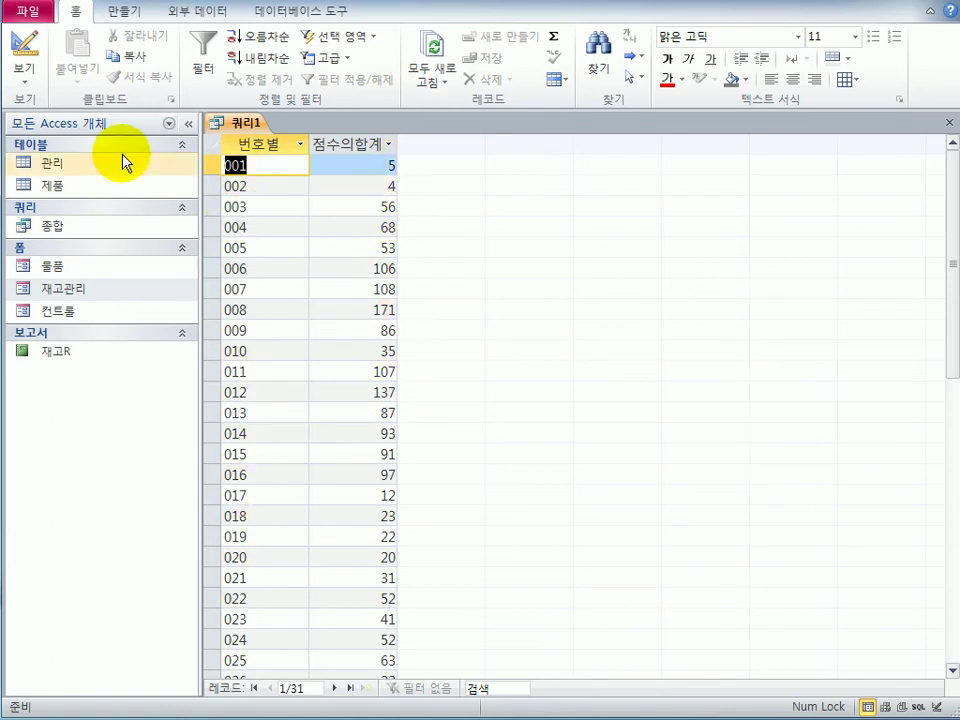
Rename the summed score column to 점수총합 and rerun the query
click(22, 45)
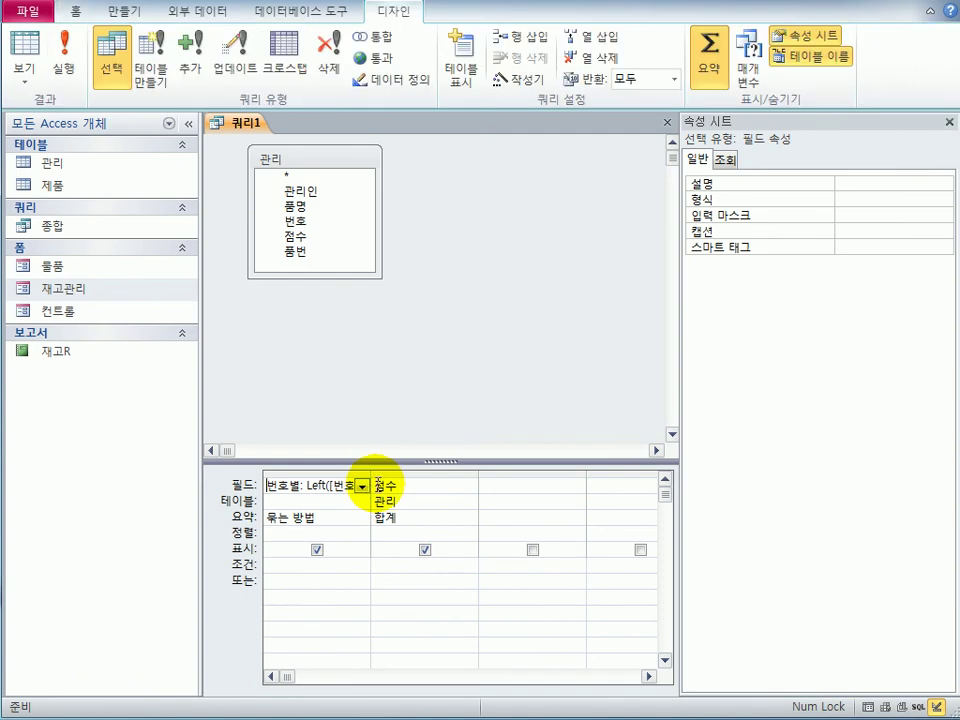
click(378, 484)
text(w)
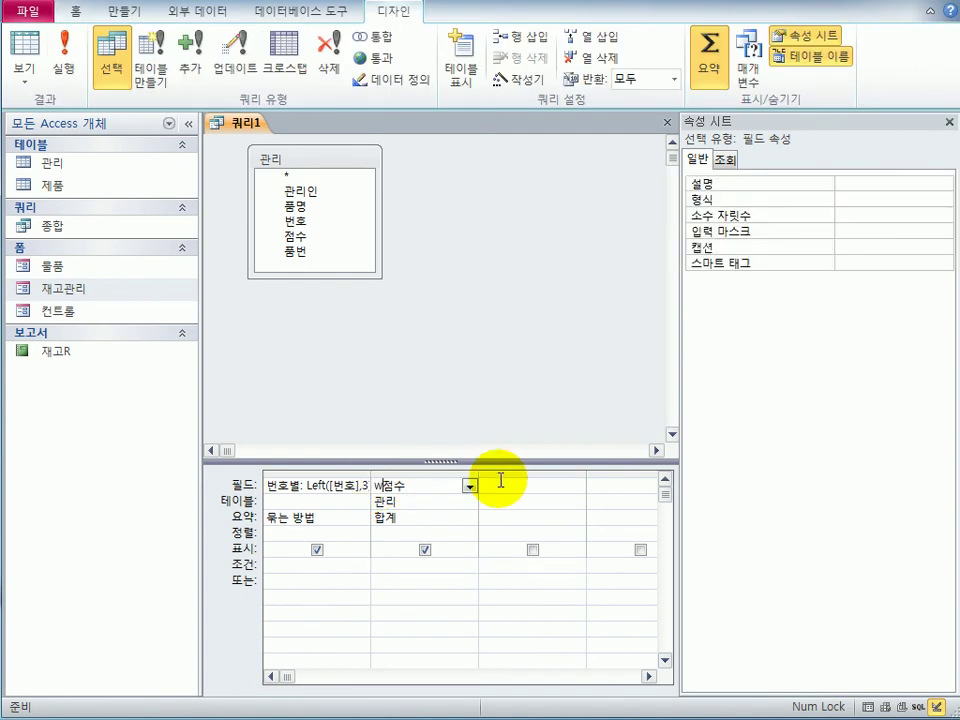
key(BackSpace)
text(총)
key(BackSpace)
text(점수총합)
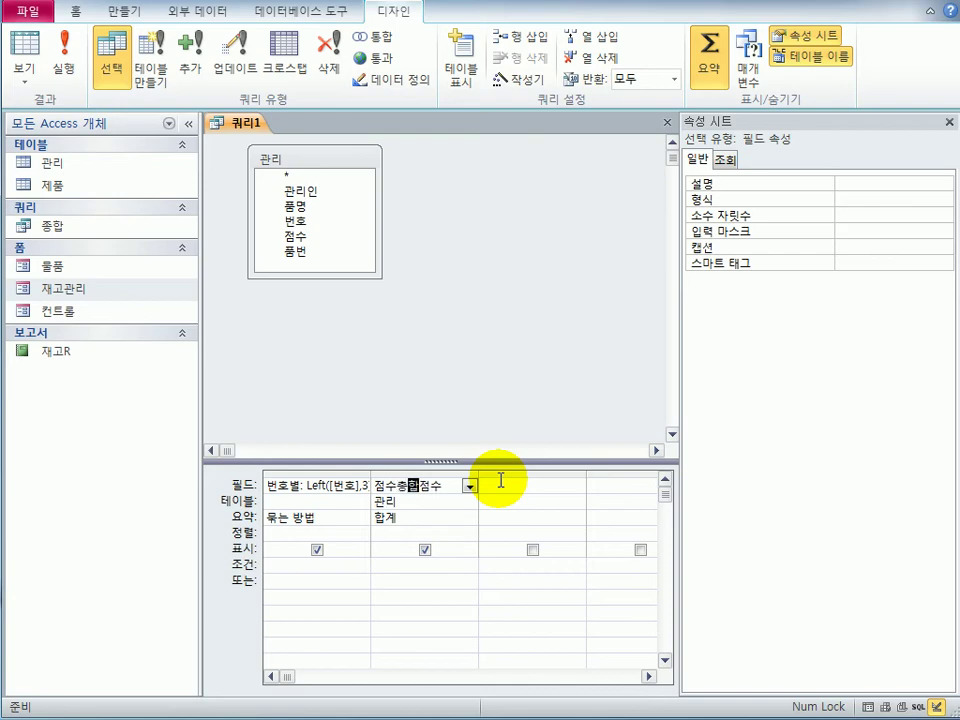
text(:)
click(500, 484)
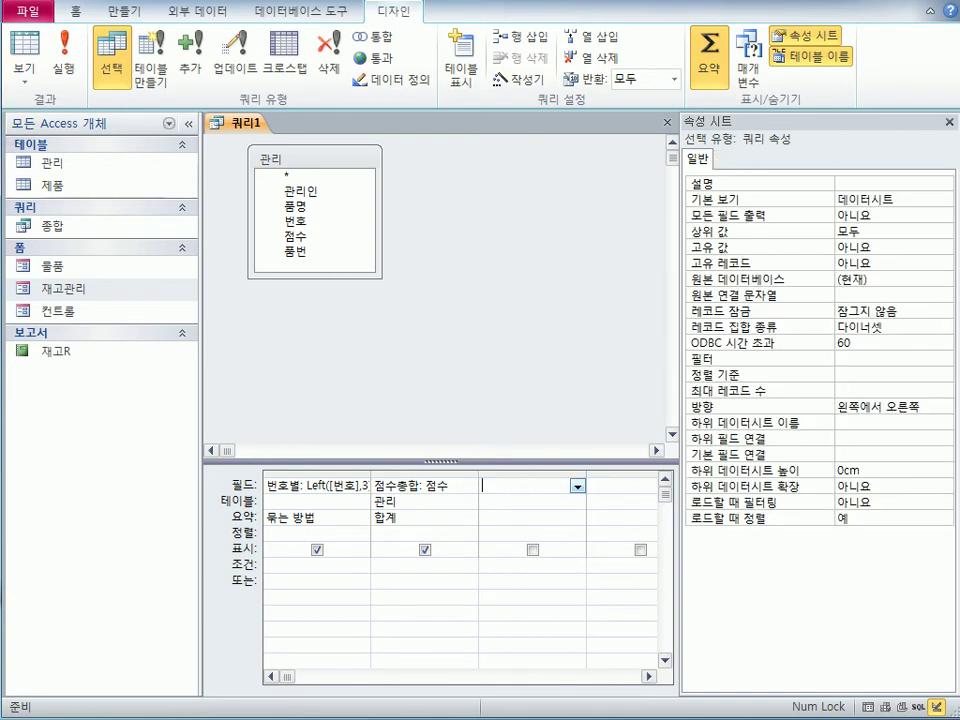
click(25, 42)
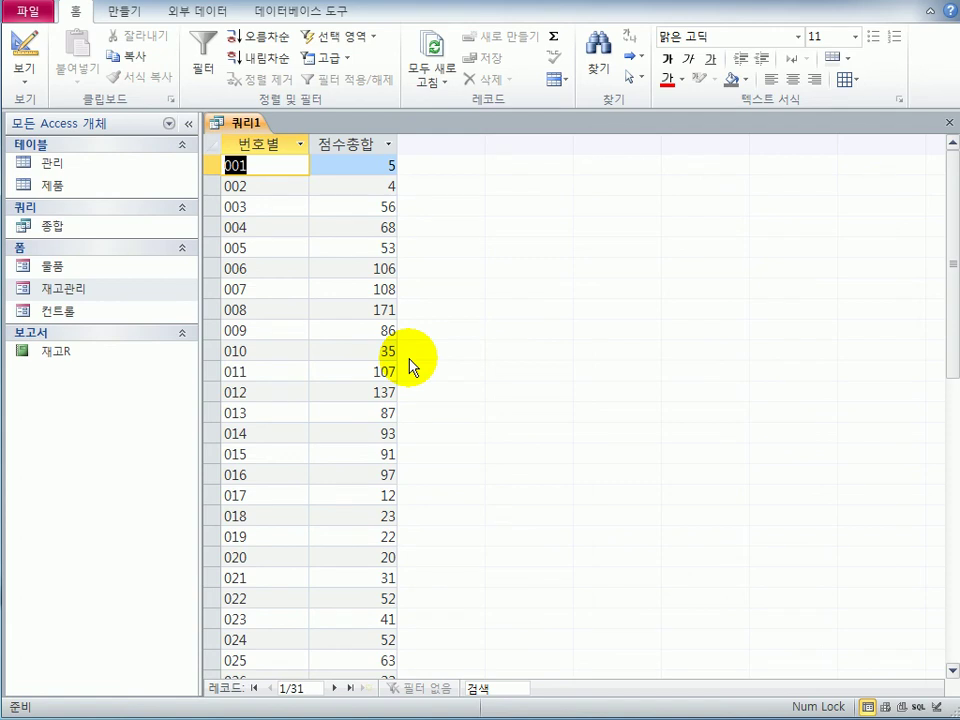
Close the query and save it as 번호별점수
click(949, 123)
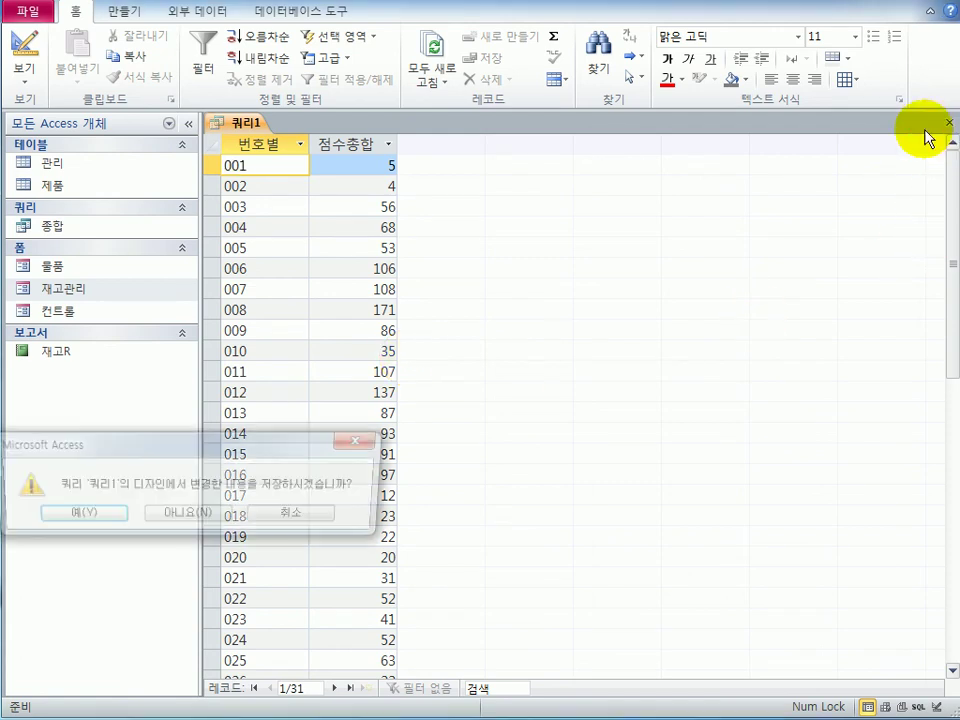
drag(250, 448, 546, 281)
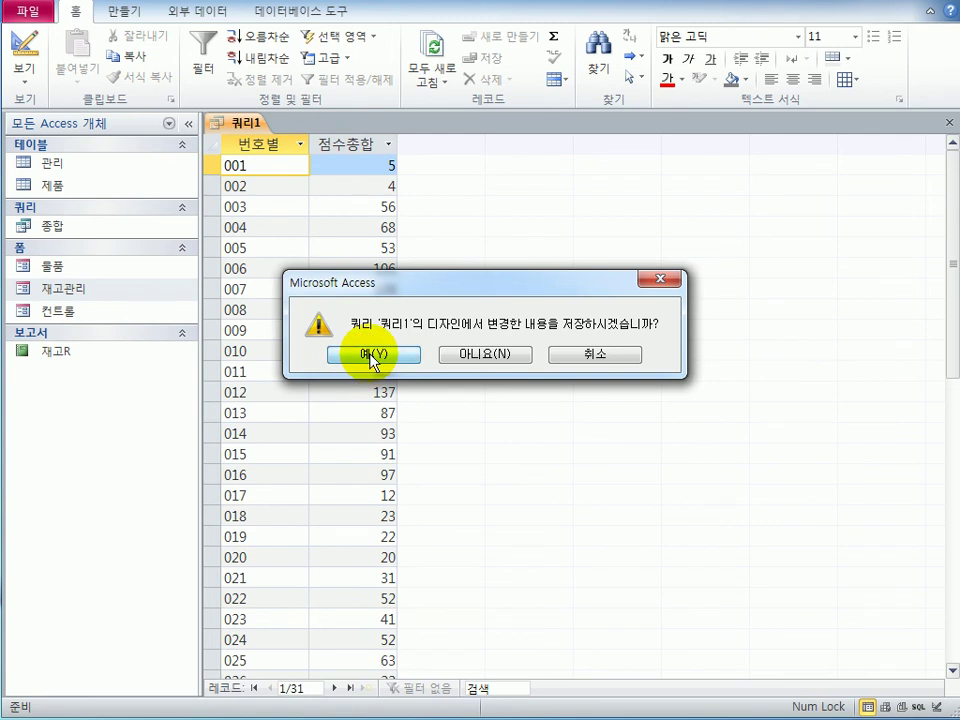
click(372, 356)
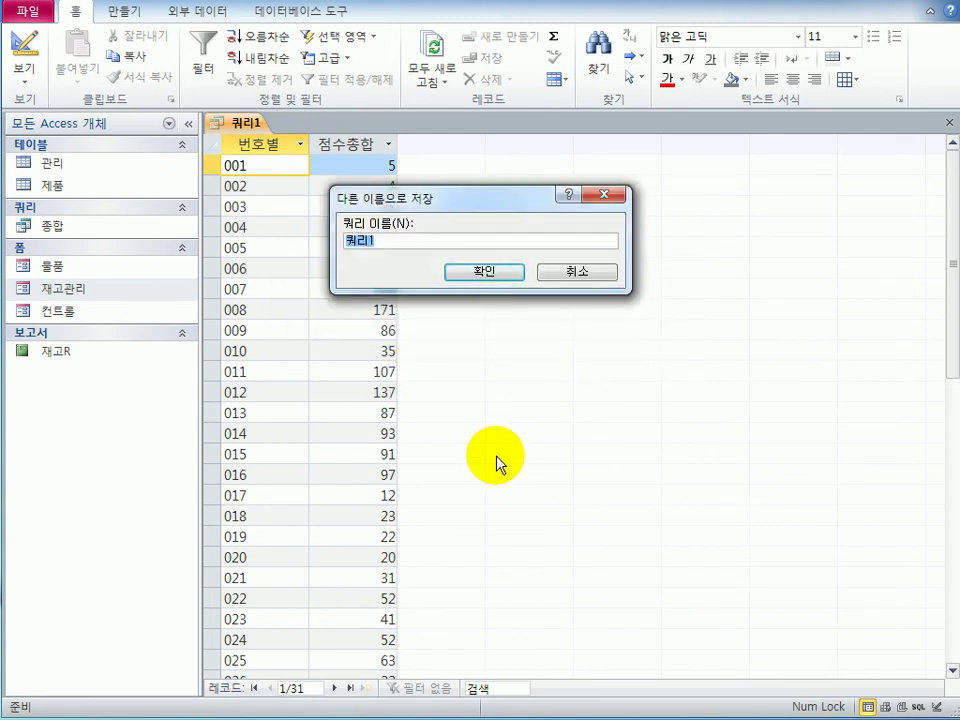
text(번호별점수)
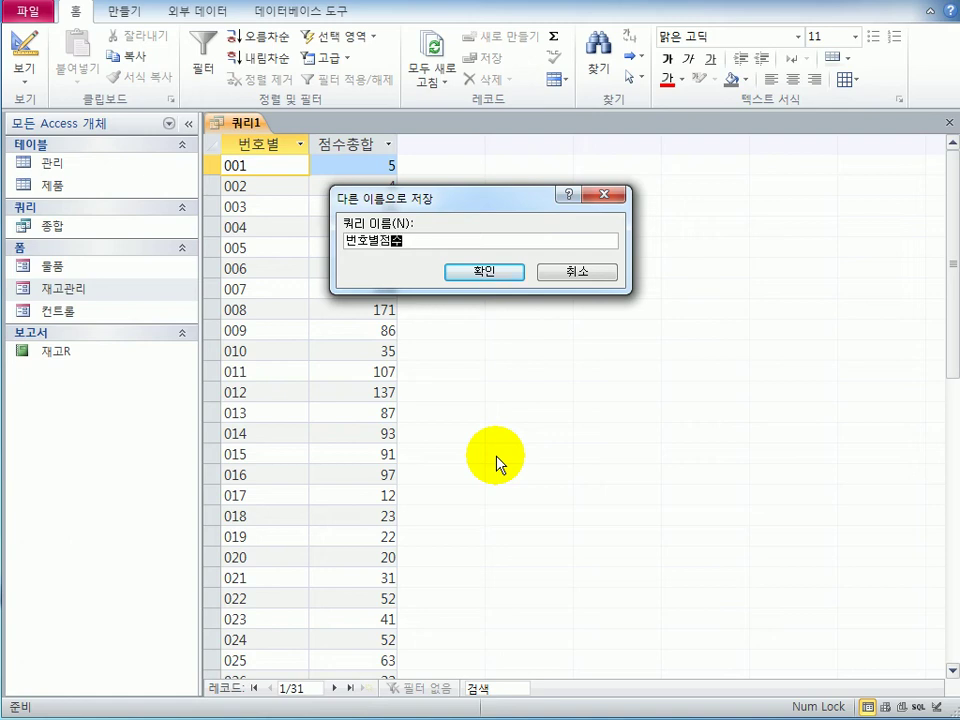
key(Return)
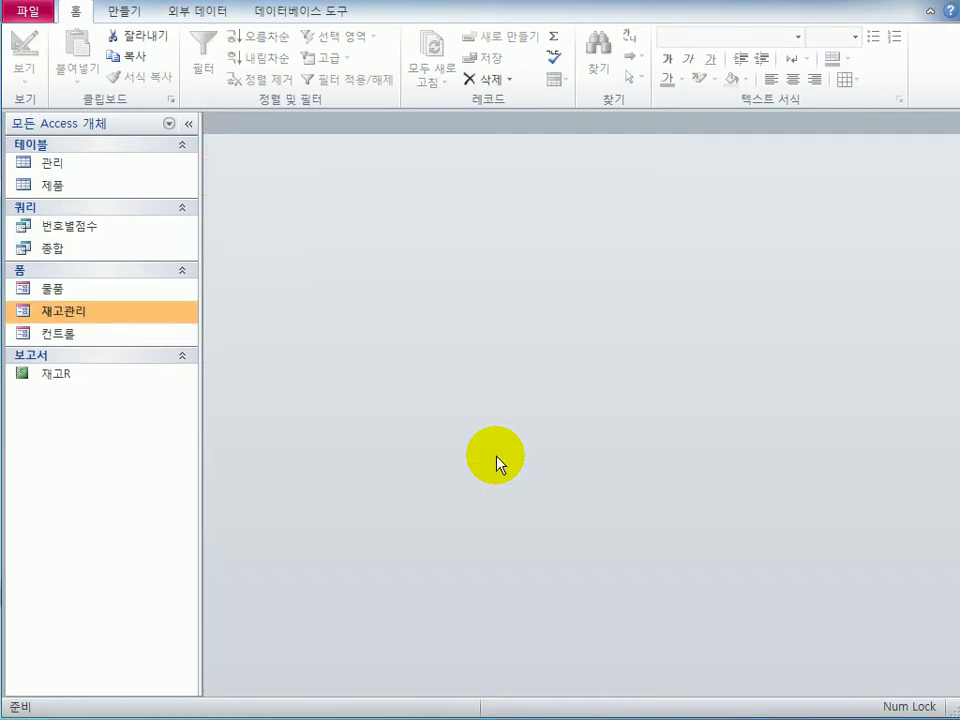
Start a new query design with the 관리 and 제품 tables
click(127, 12)
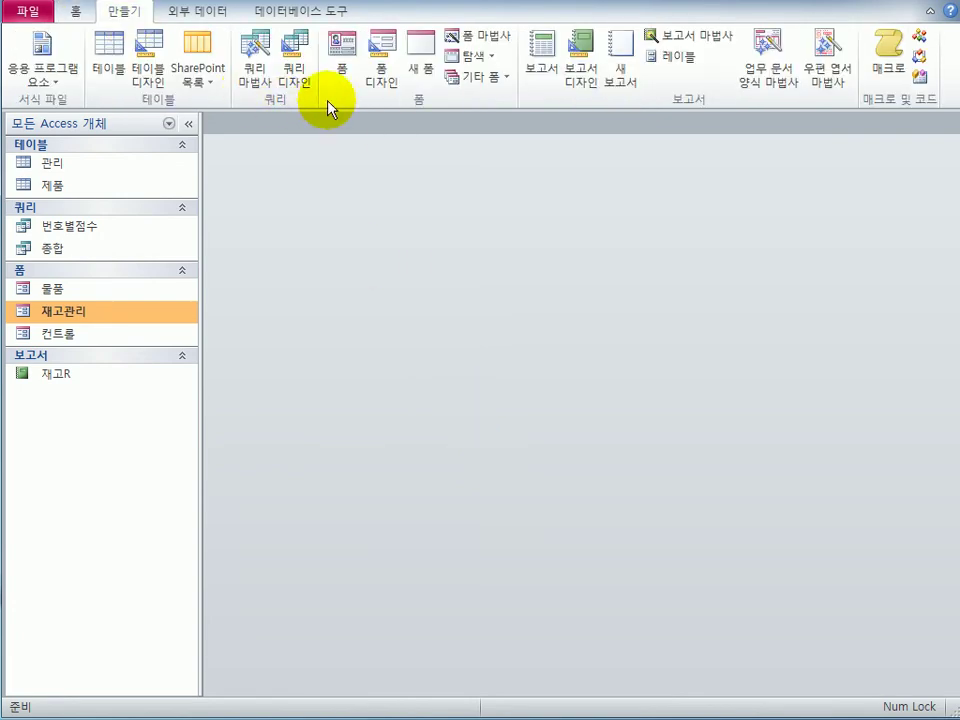
click(298, 72)
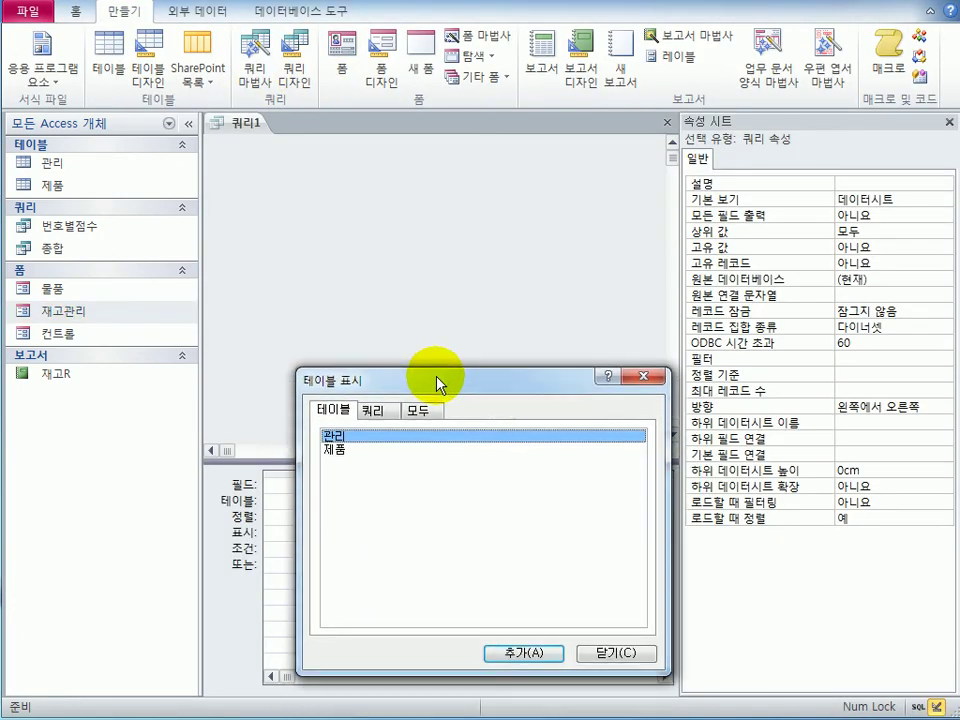
double_click(362, 441)
double_click(364, 451)
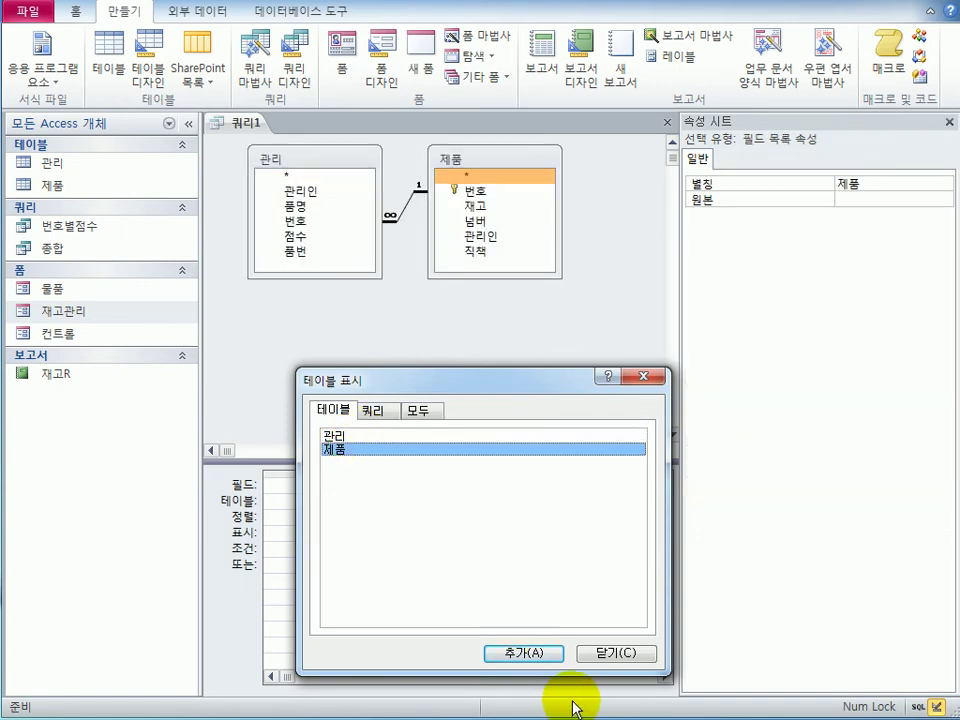
click(616, 652)
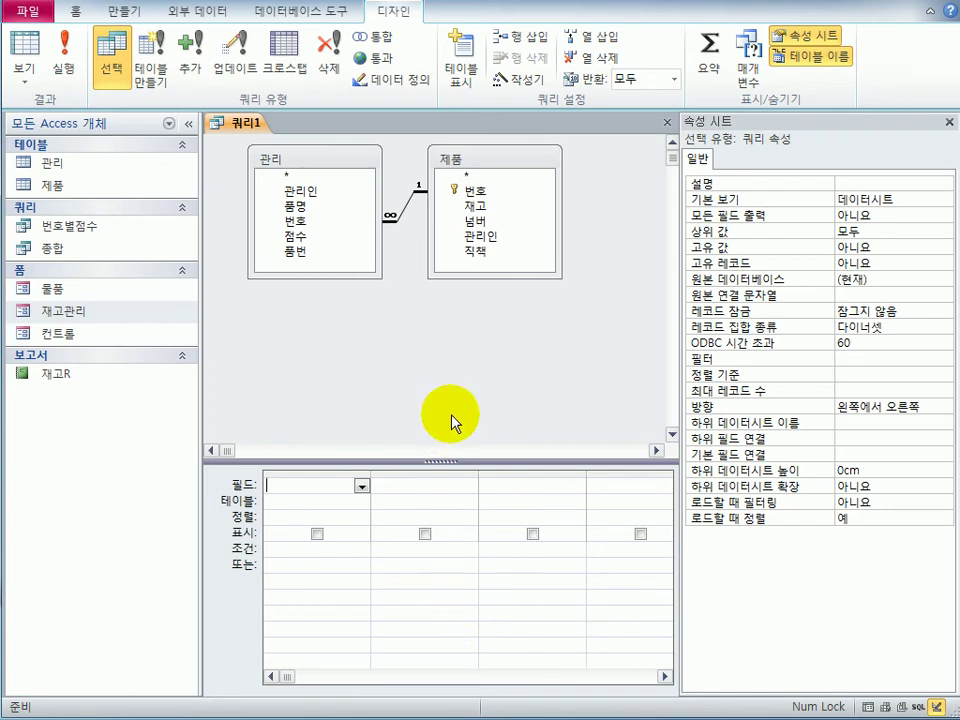
Add the 관리인, 품명, 품번 and 직책 fields to the query grid
click(332, 193)
double_click(330, 193)
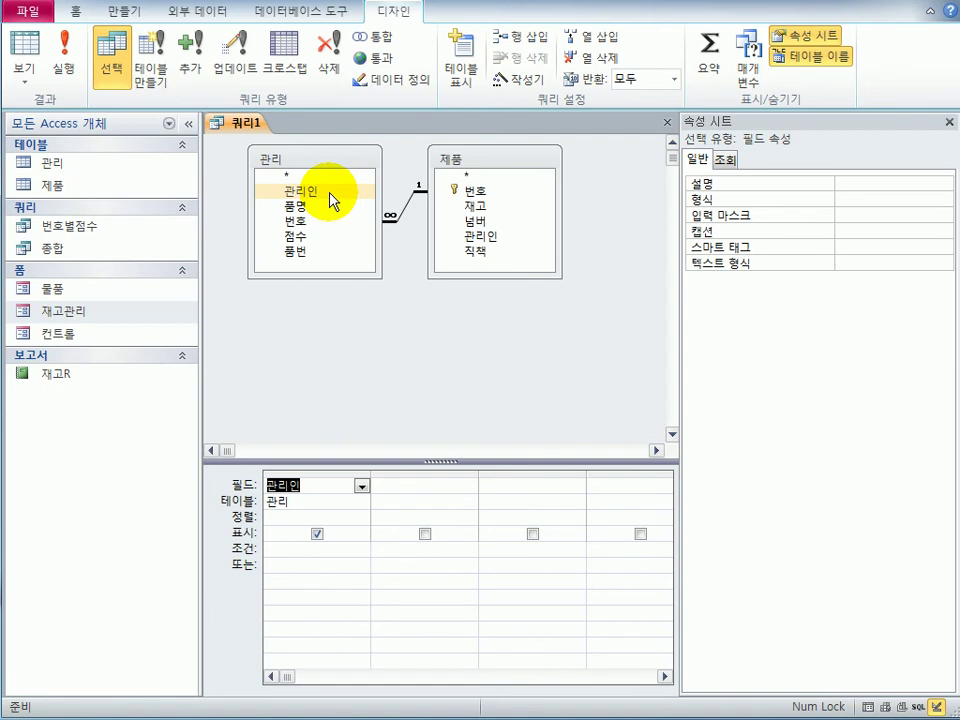
double_click(330, 207)
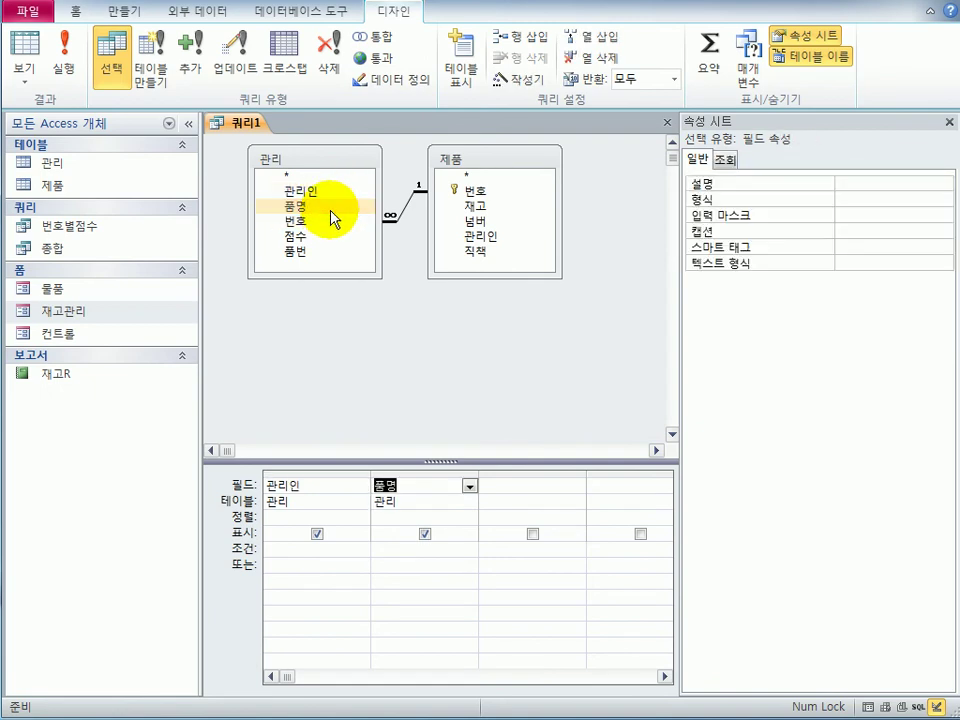
double_click(327, 251)
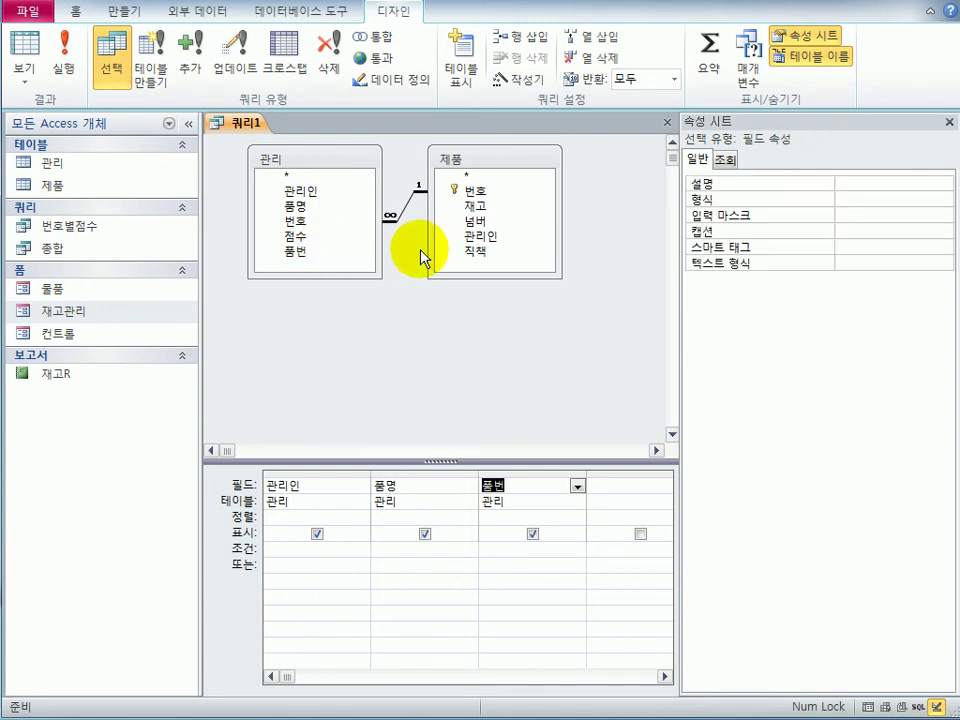
click(452, 252)
double_click(455, 252)
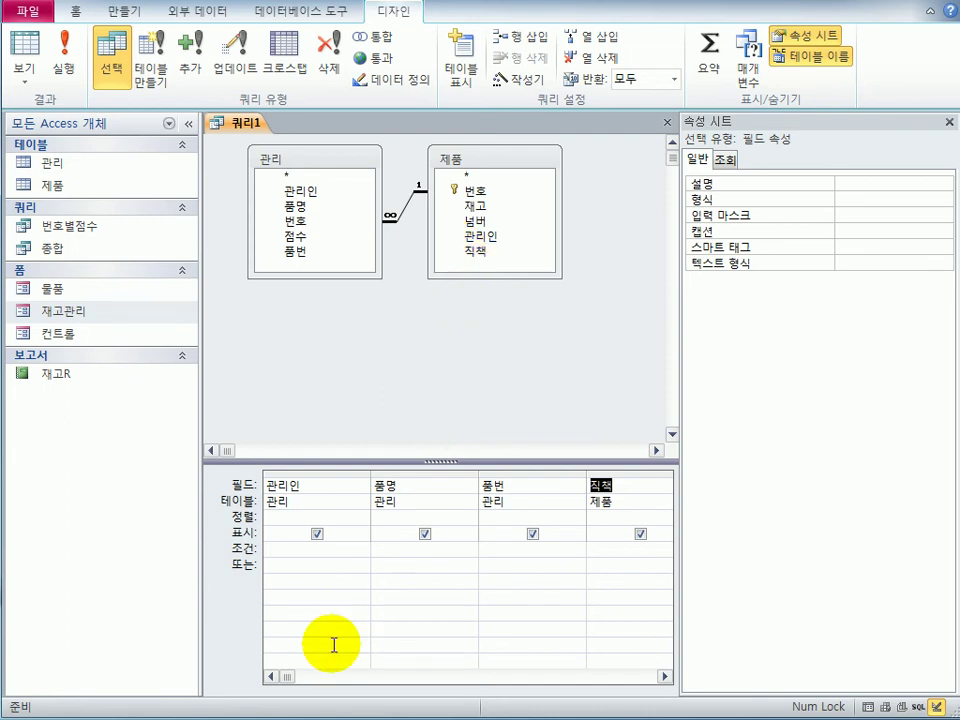
Enter the criterion [관리인을 입력하세요] for 관리인 and widen that column
click(308, 550)
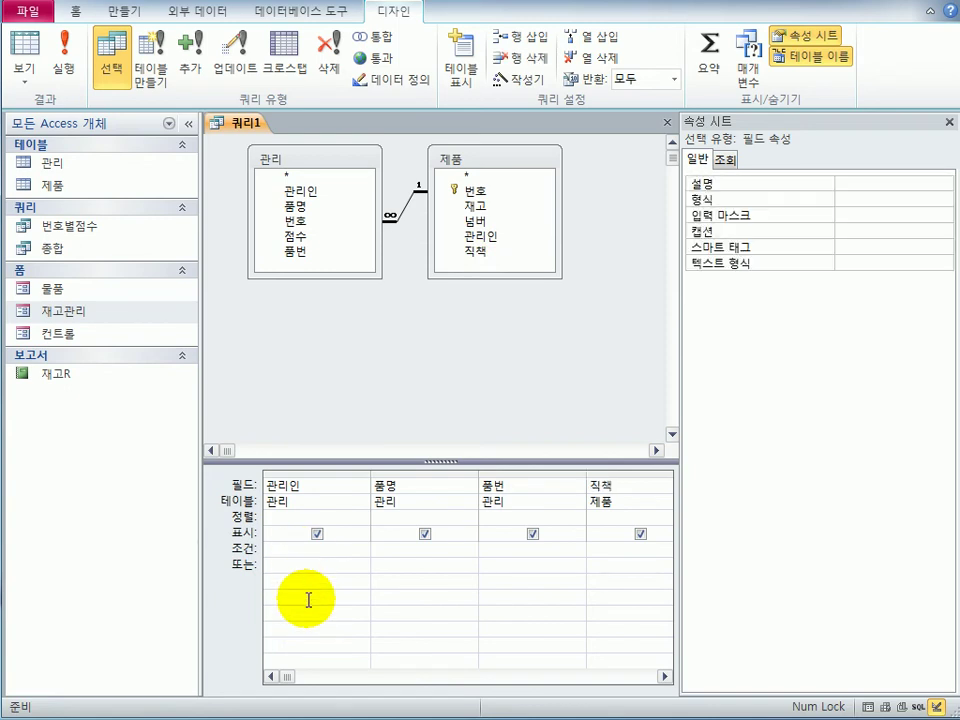
text([]관리인ㅇ)
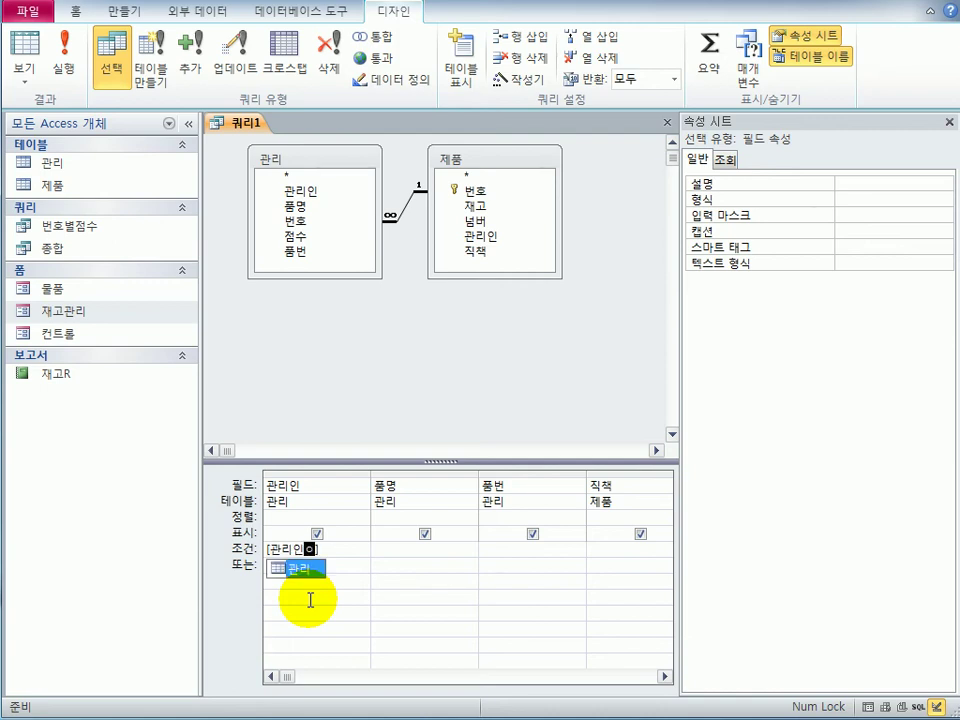
text(을 입력하세)
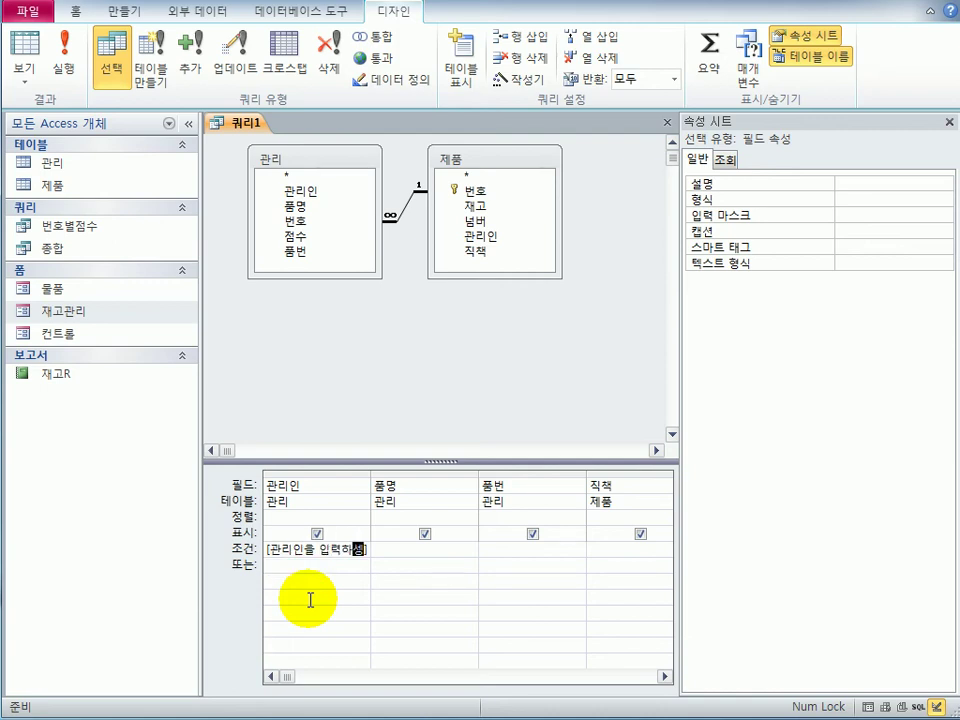
text(요)
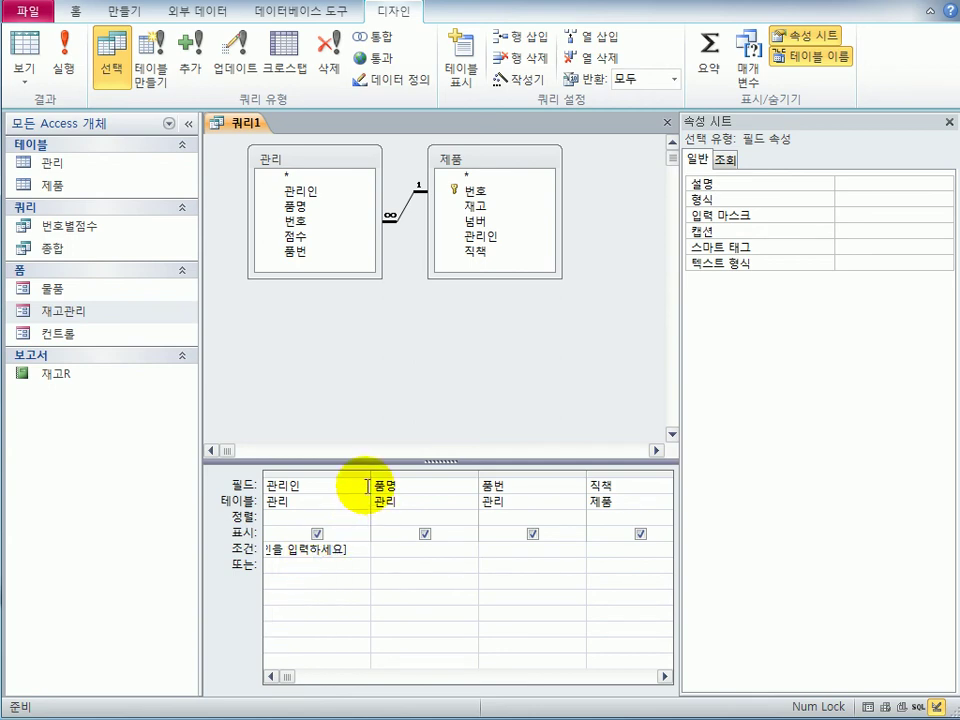
drag(367, 486, 432, 484)
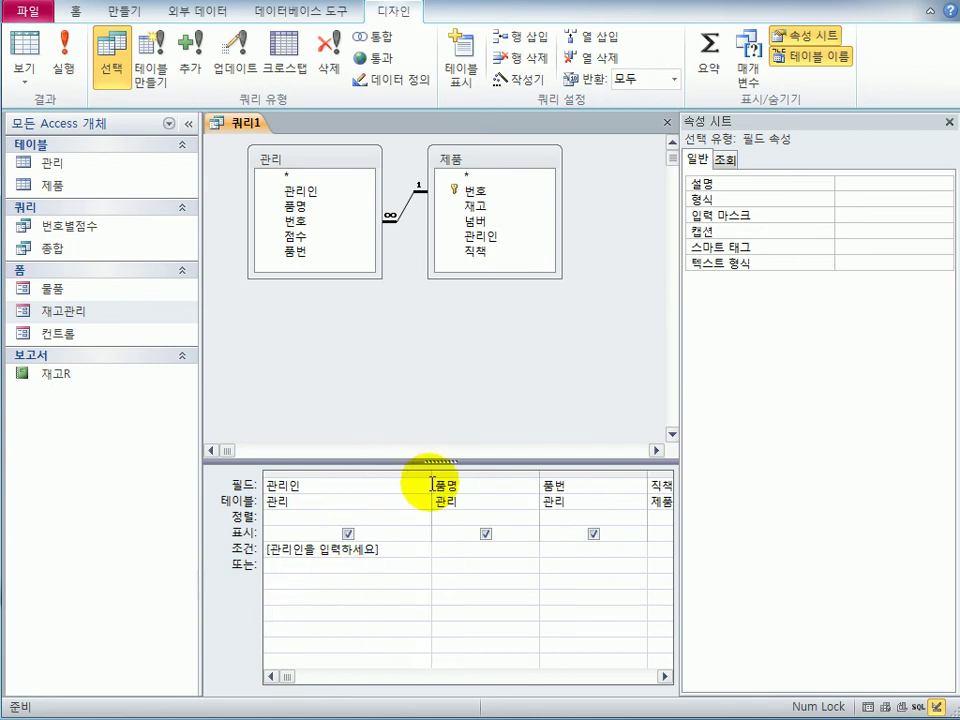
Run the query, entering a manager's name at the prompt to see their records
click(26, 46)
text(윤종신)
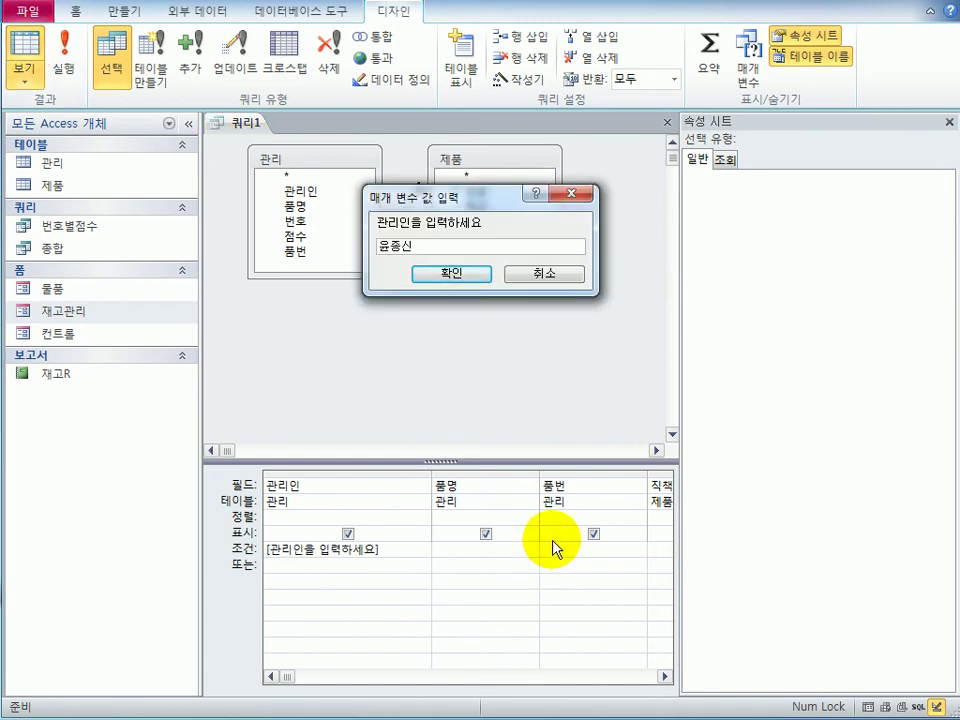
key(Return)
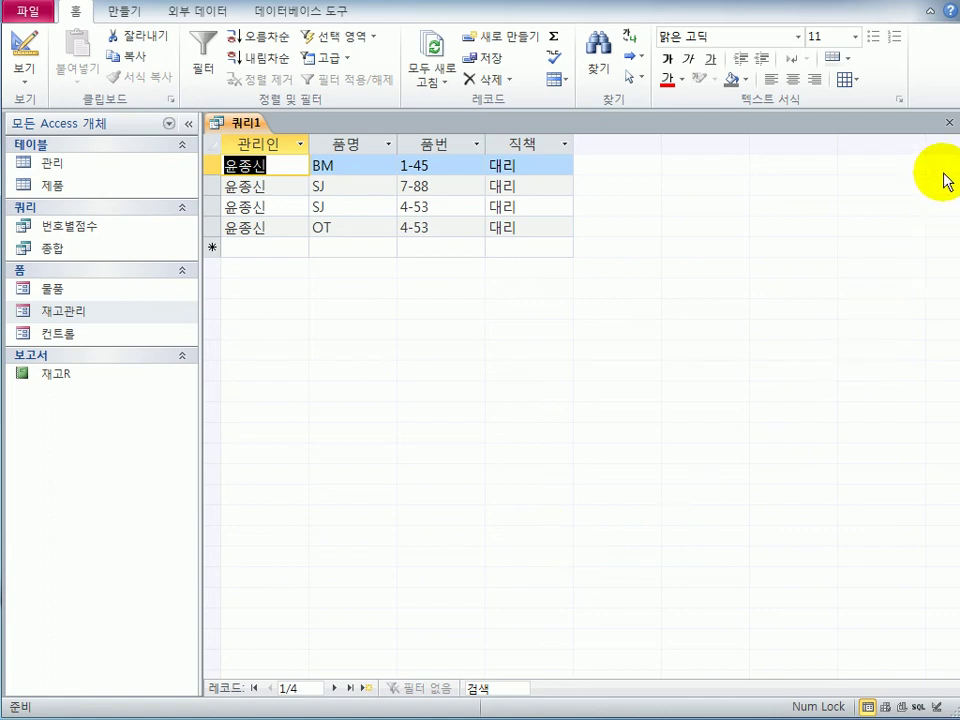
Close the query and save it as 관리인검색
click(949, 122)
drag(236, 444, 684, 337)
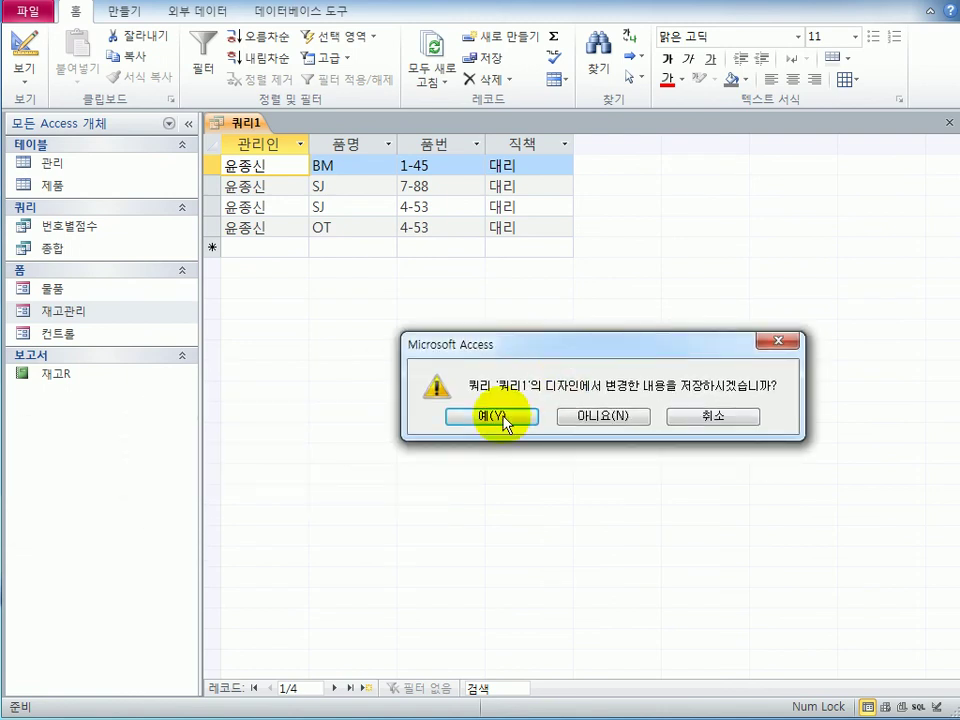
click(489, 427)
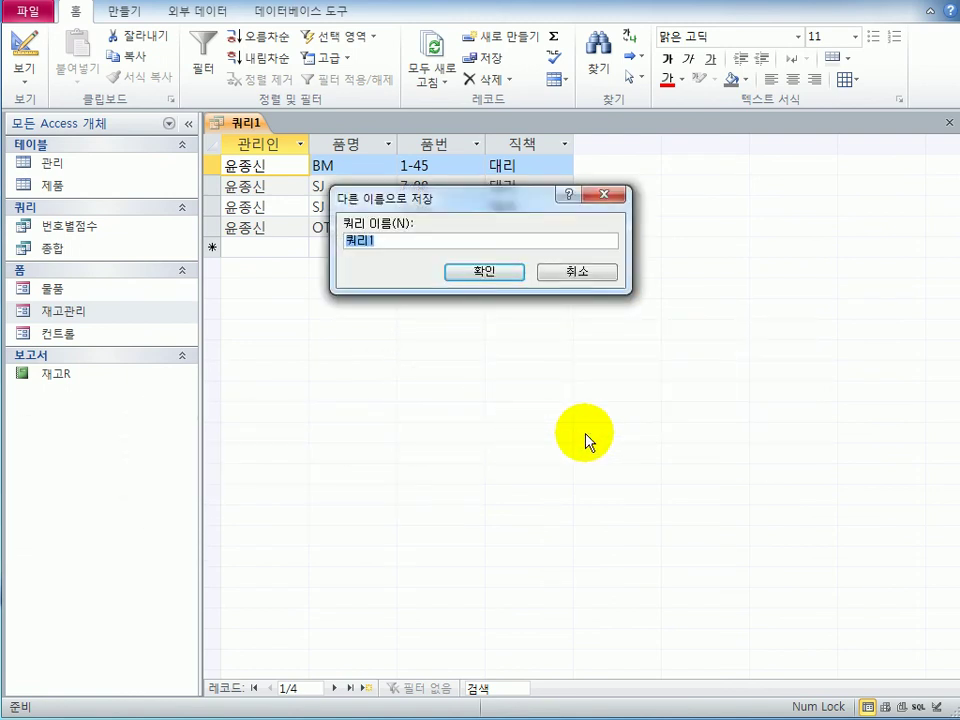
text(관리인검색)
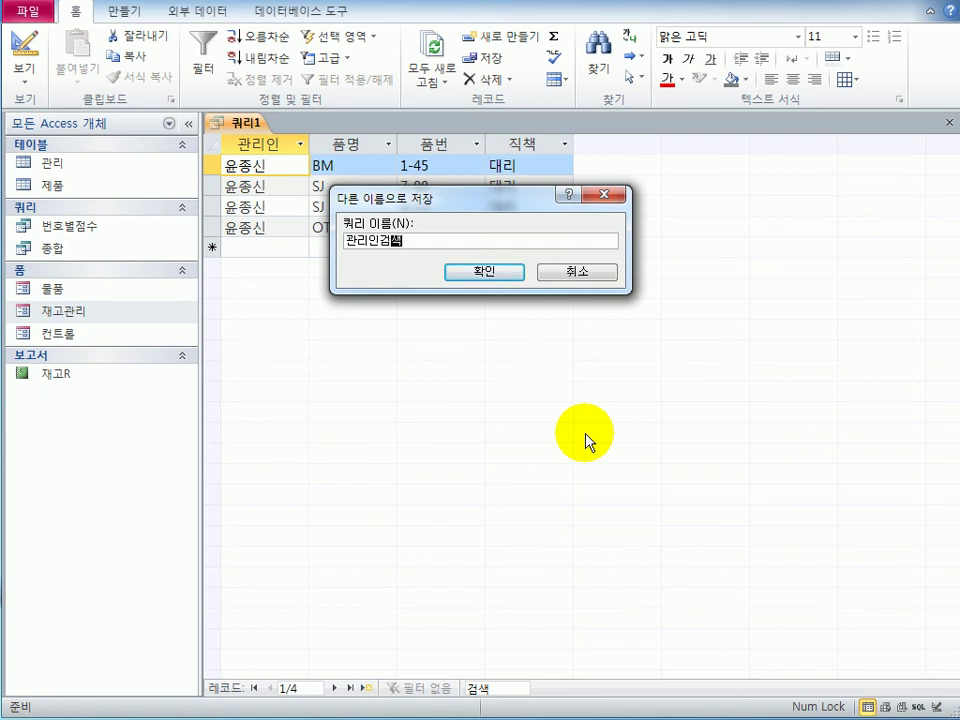
key(Return)
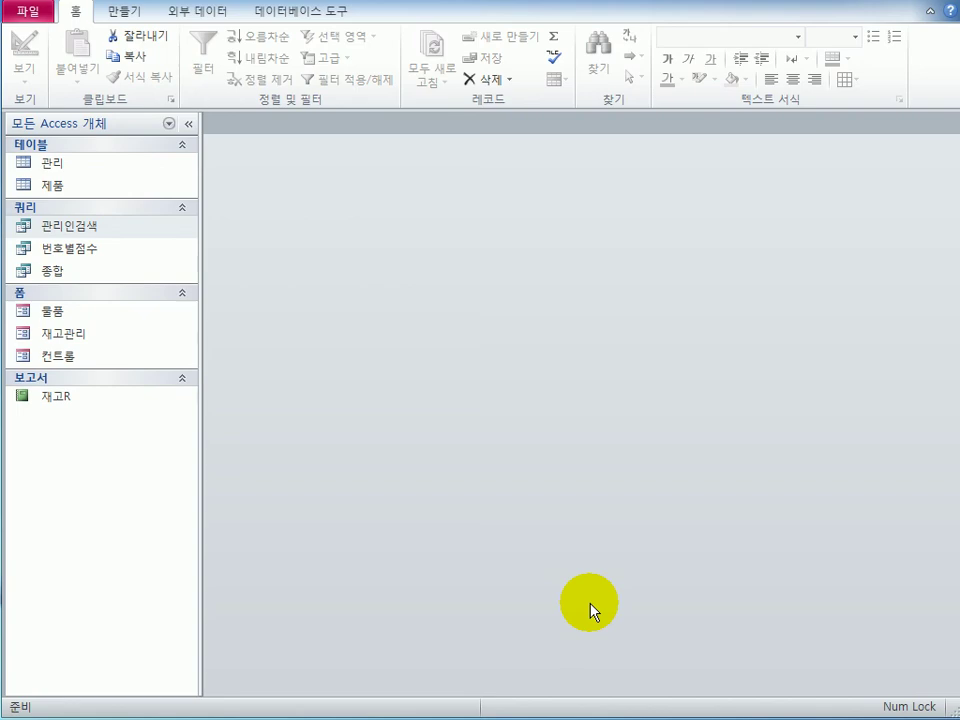
Open the 컨트롤 form in Design view and select the t관리인 text box
click(69, 358)
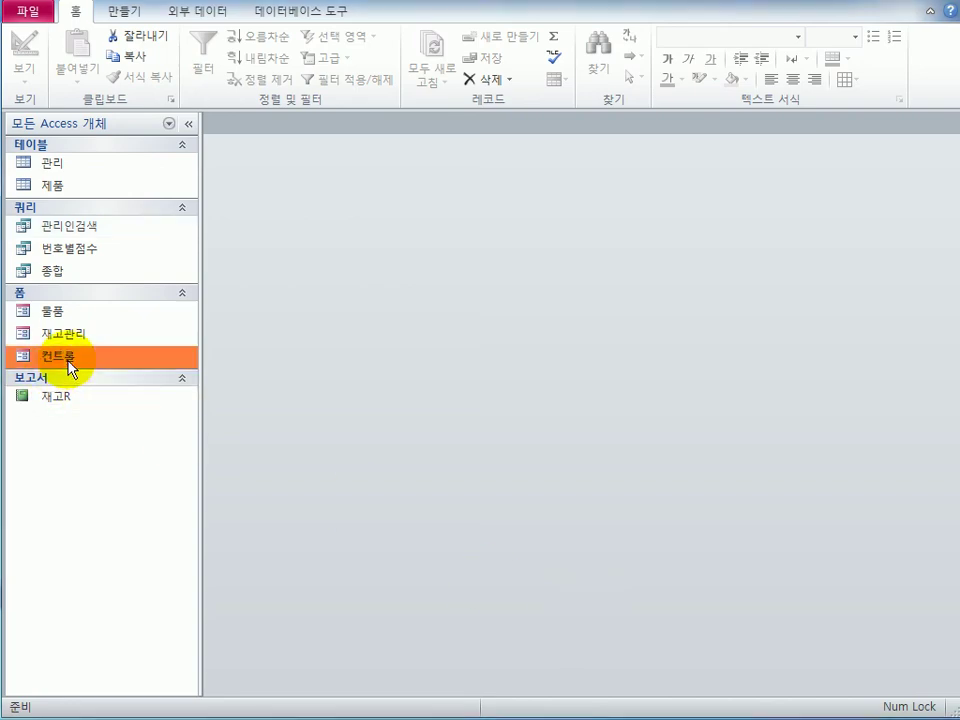
right_click(69, 362)
click(172, 414)
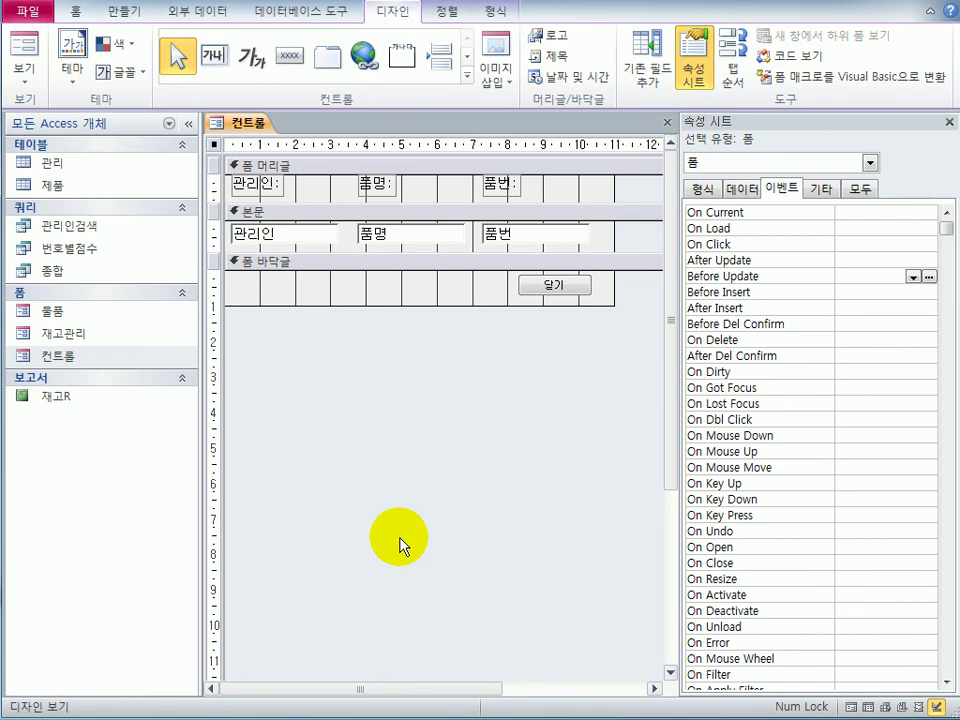
click(299, 240)
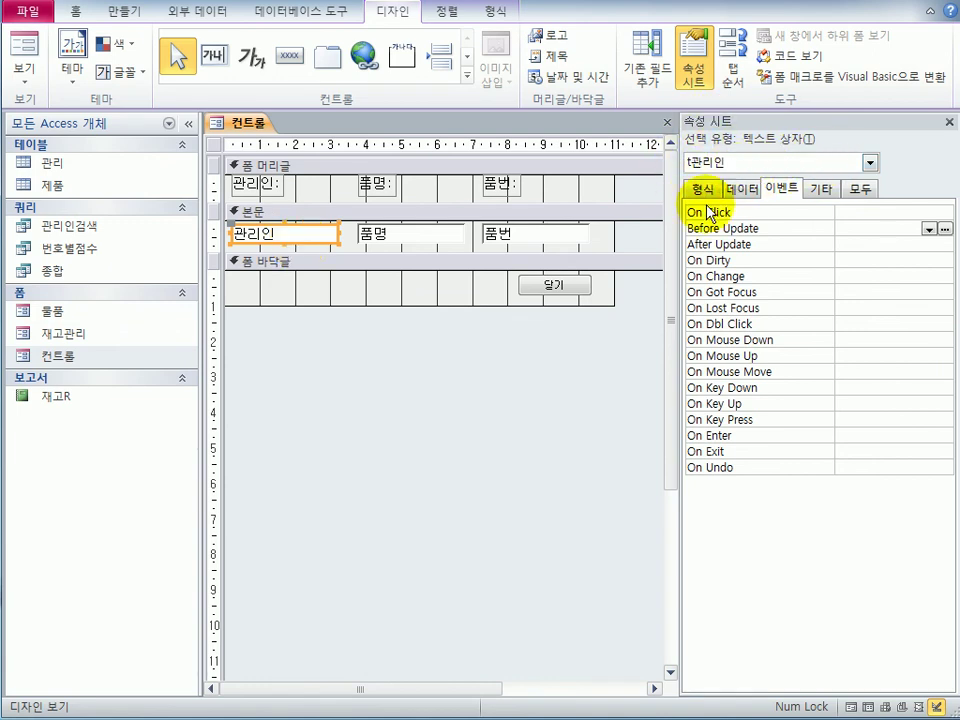
Set t관리인's Before Update property to [이벤트 프로시저] and open its empty VBA stub
click(743, 189)
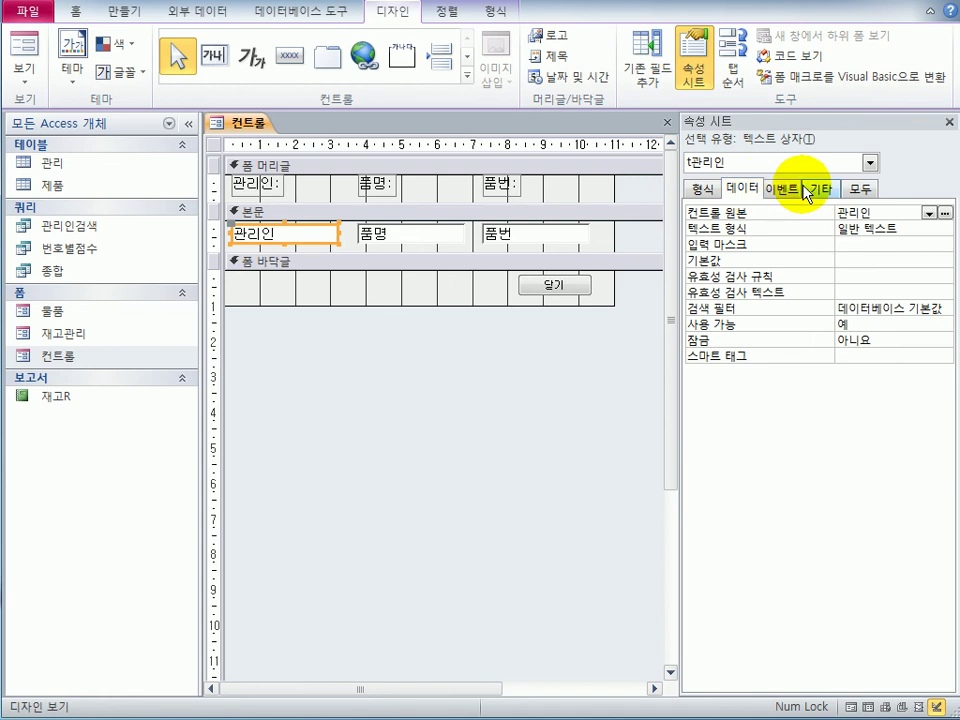
click(800, 189)
click(798, 189)
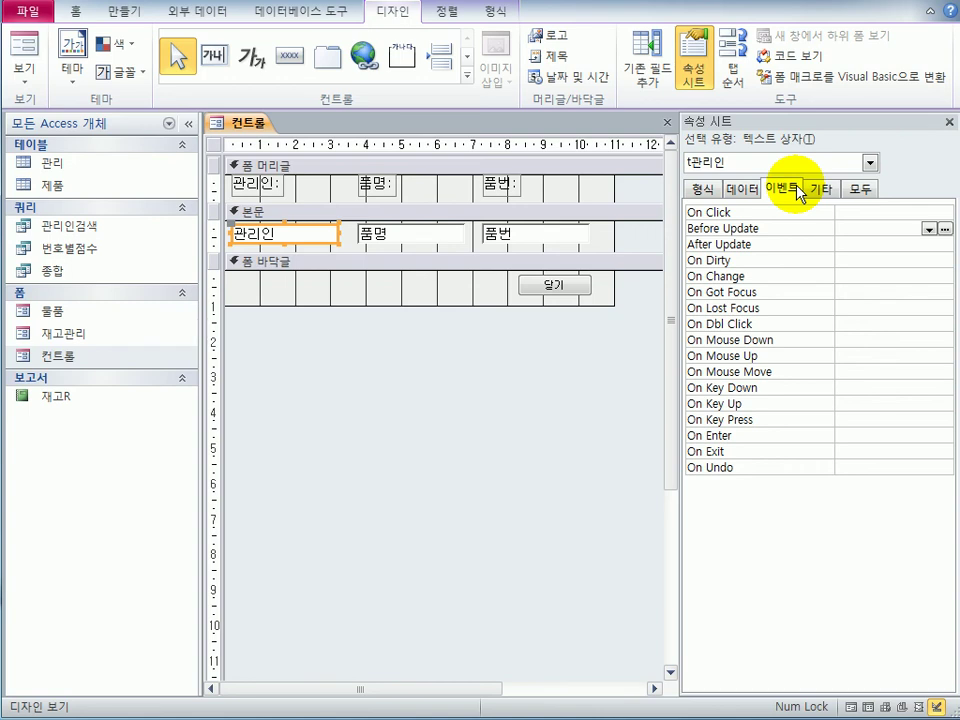
click(840, 228)
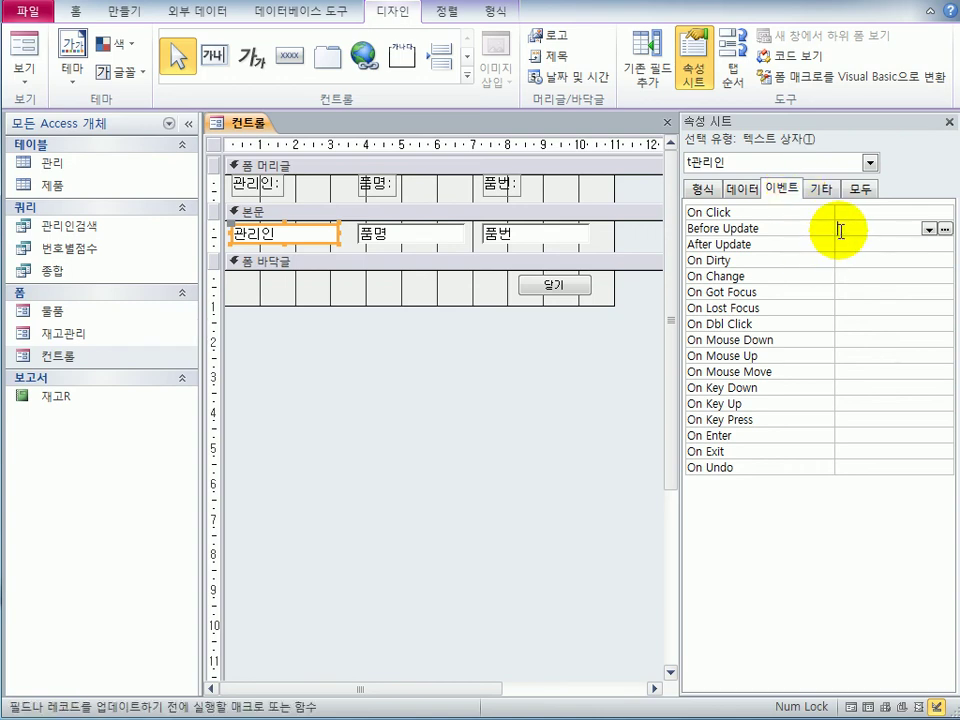
click(926, 230)
click(918, 244)
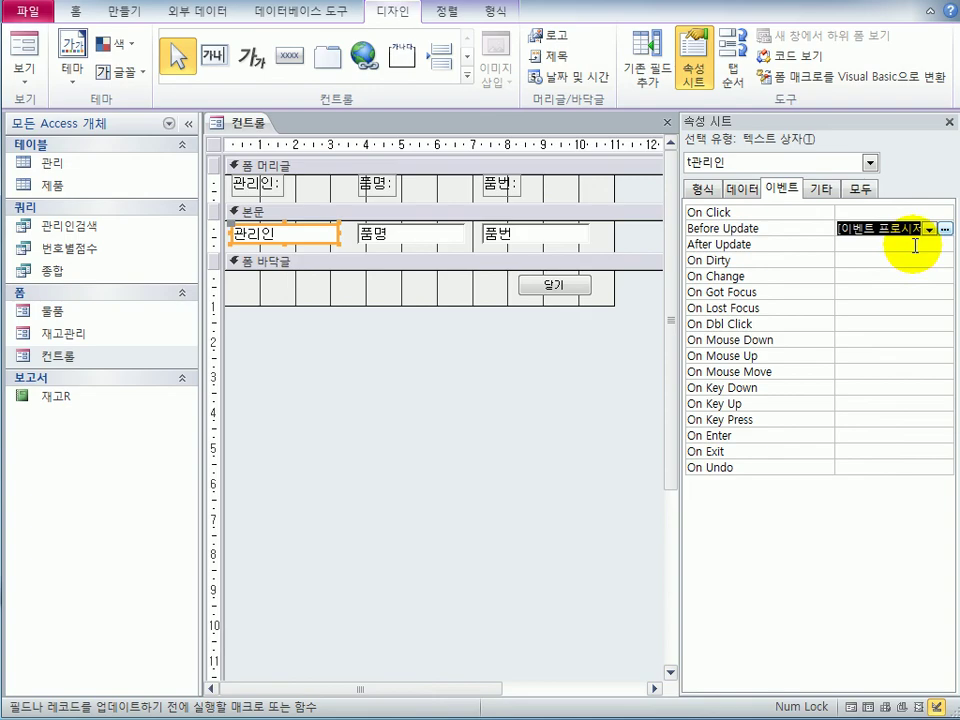
click(944, 229)
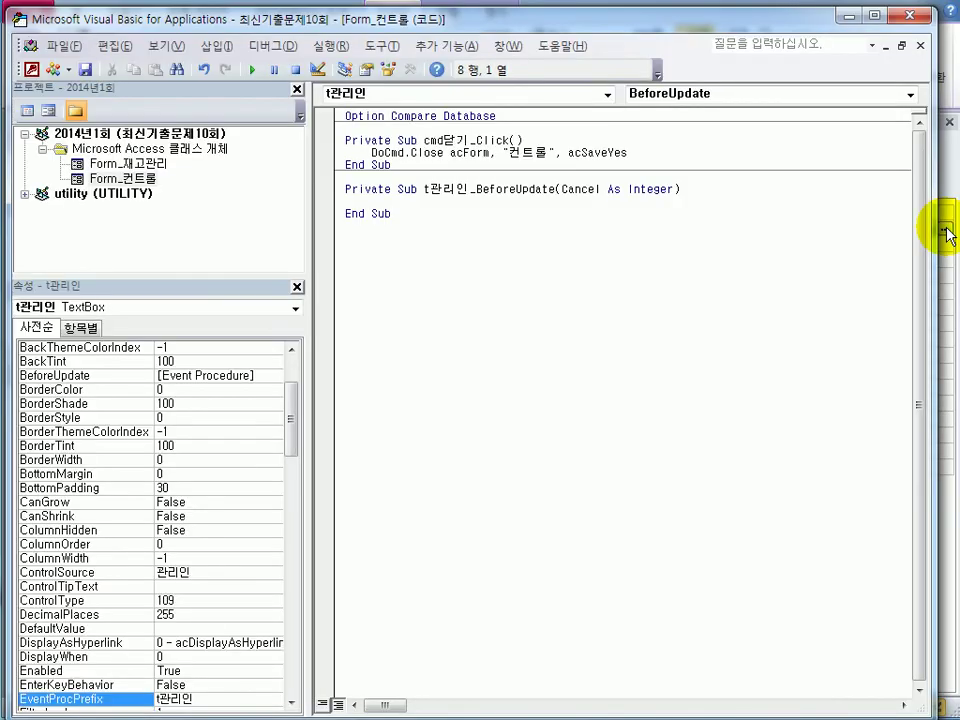